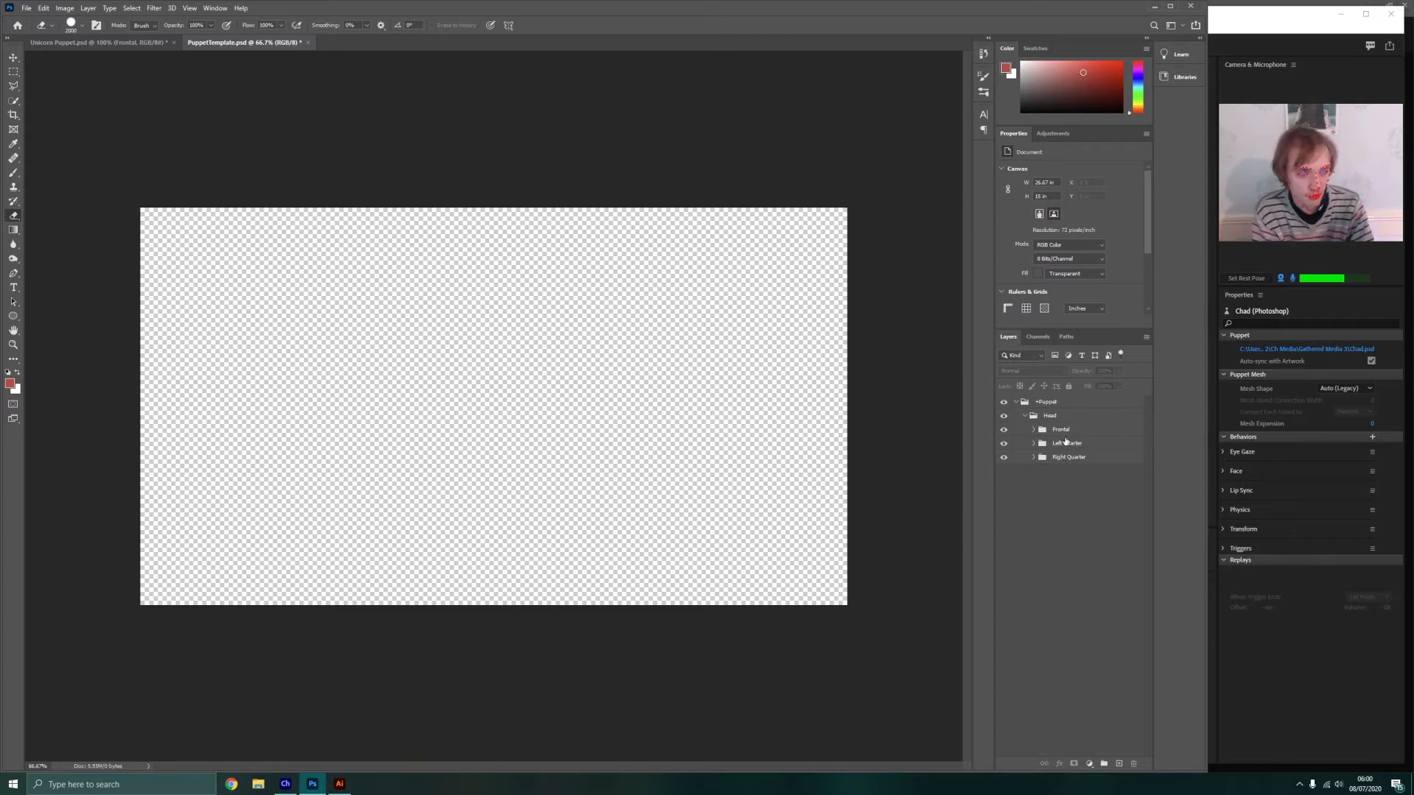
Expand the Frontal group, collapse its Ah and +Mouth groups, and examine the eyebrow, nose, mouth, eye and BG layers
left_click(1063, 430)
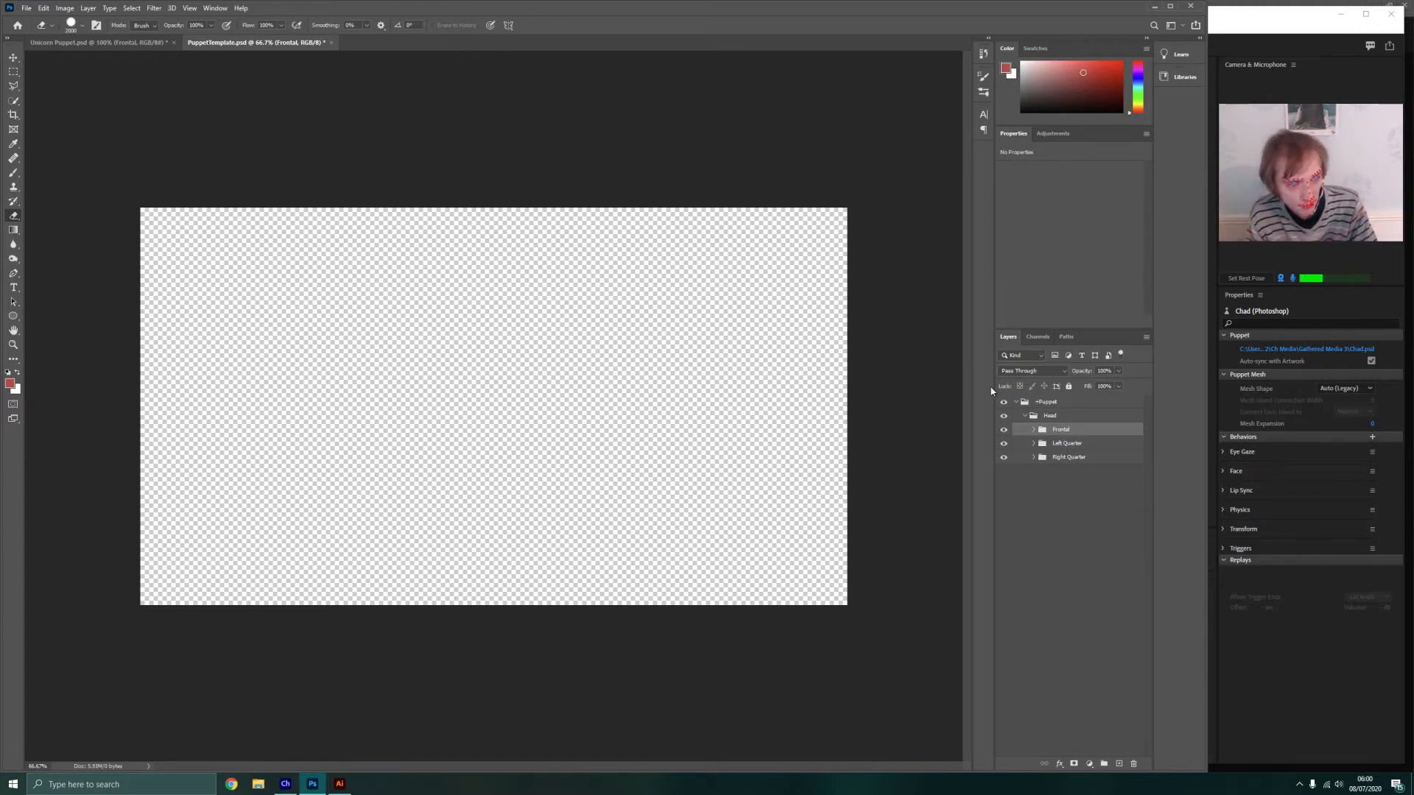
left_click(1033, 430)
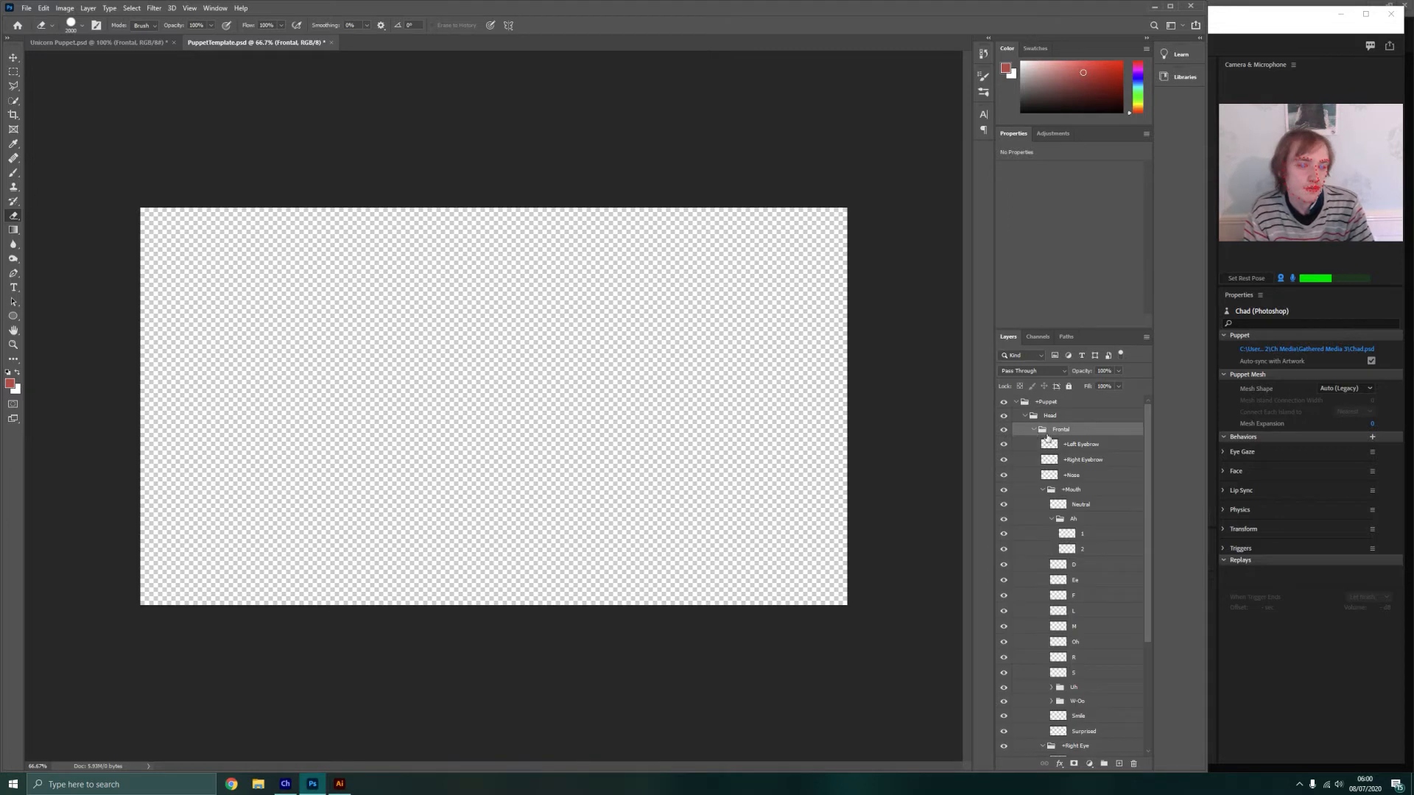
left_click(1089, 446)
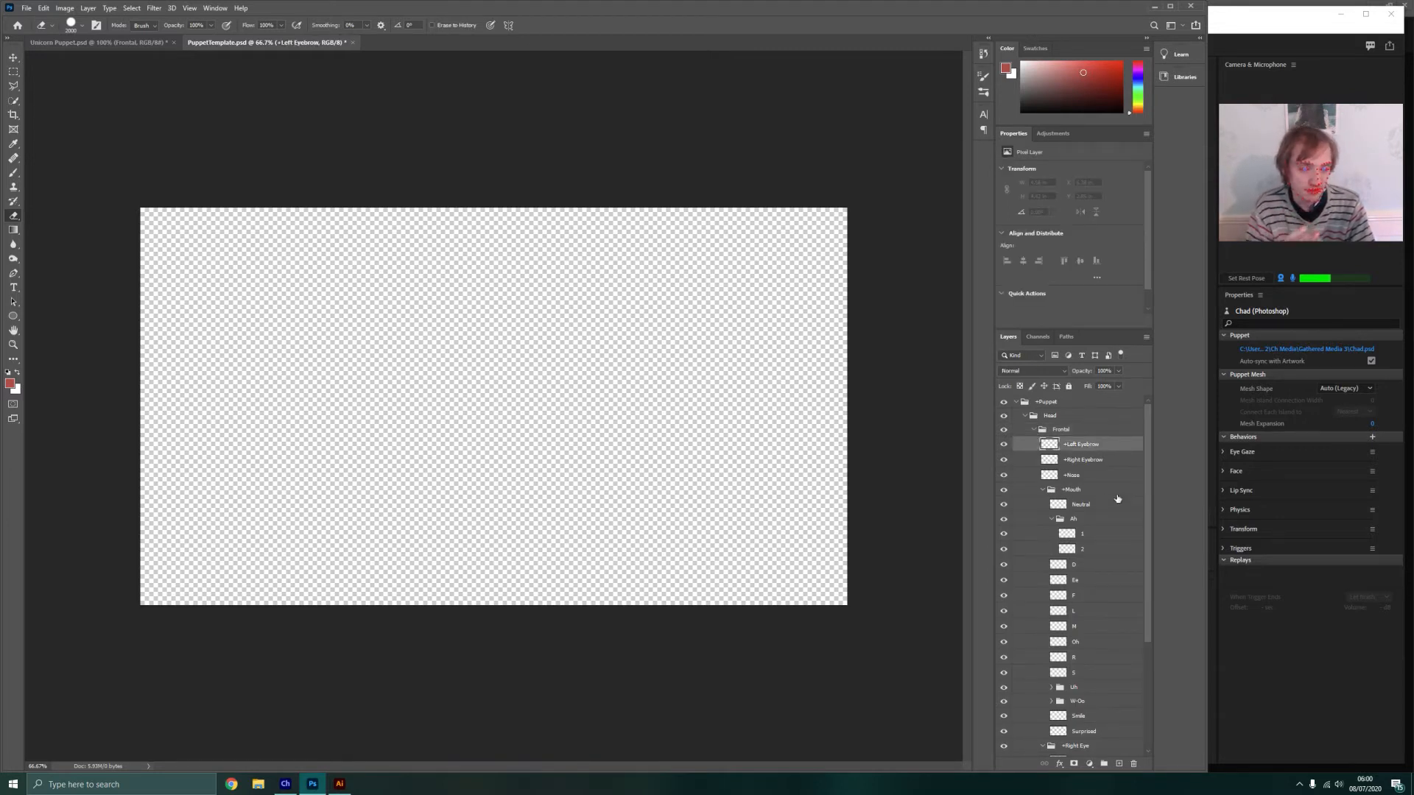
scroll(1108, 506, "down", 1)
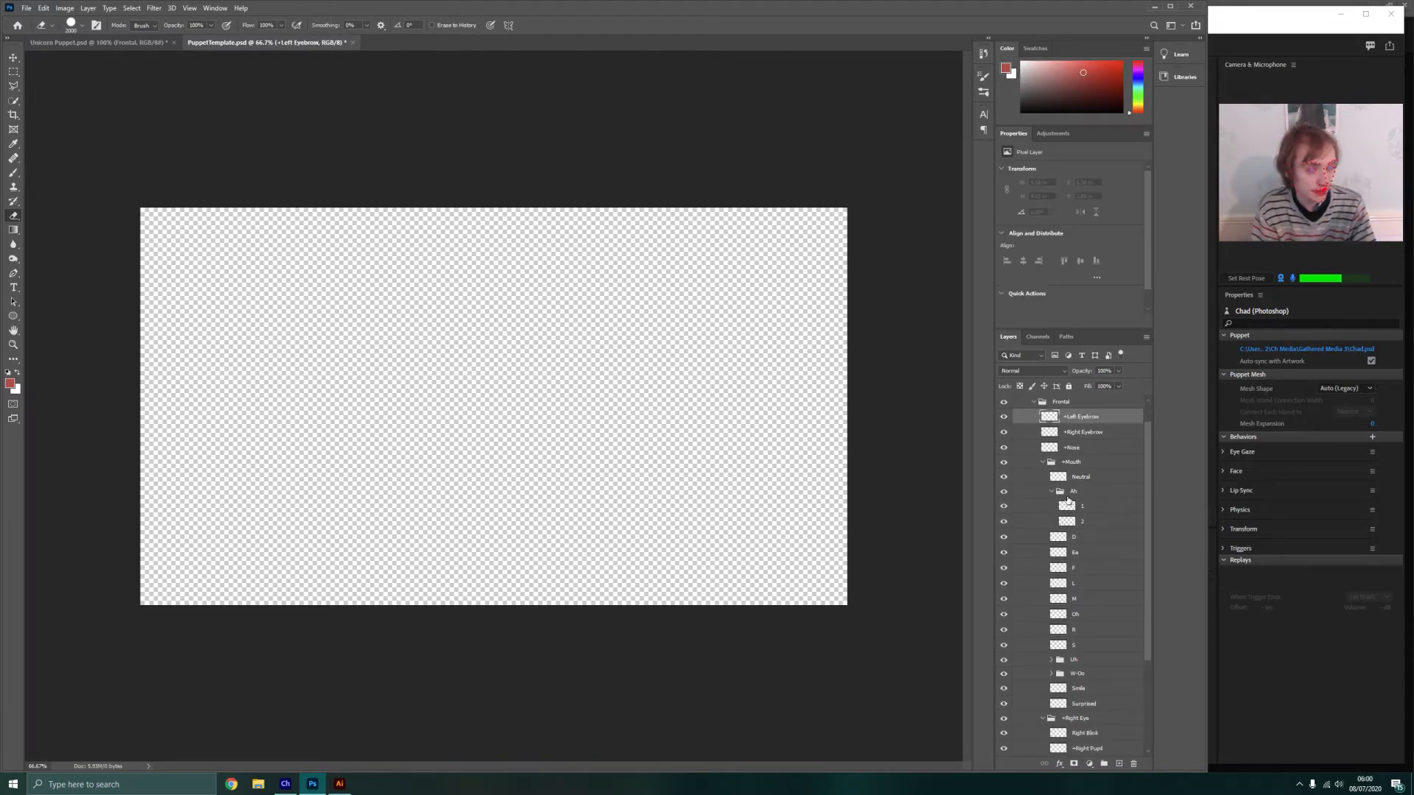
left_click(1049, 493)
left_click(1051, 492)
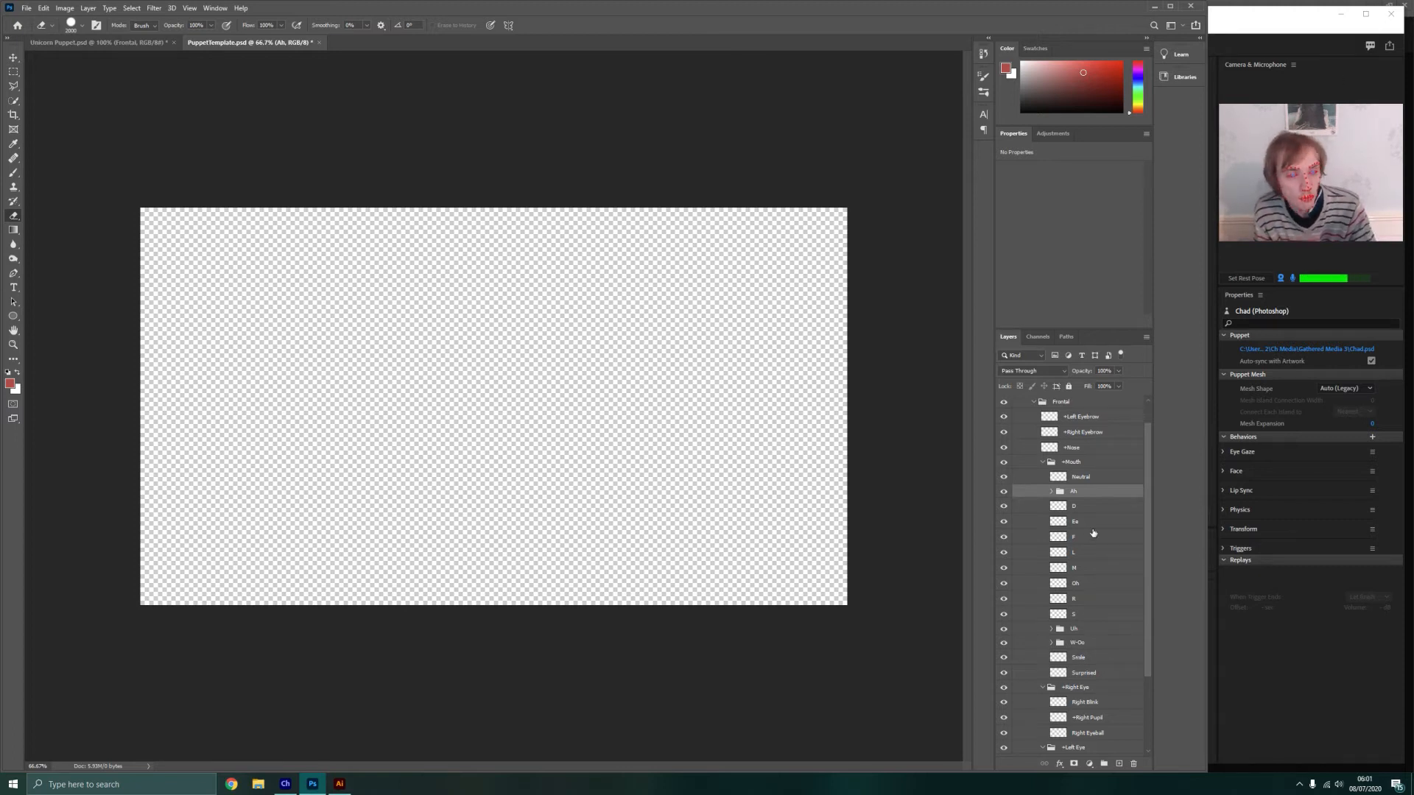
scroll(1085, 506, "up", 1)
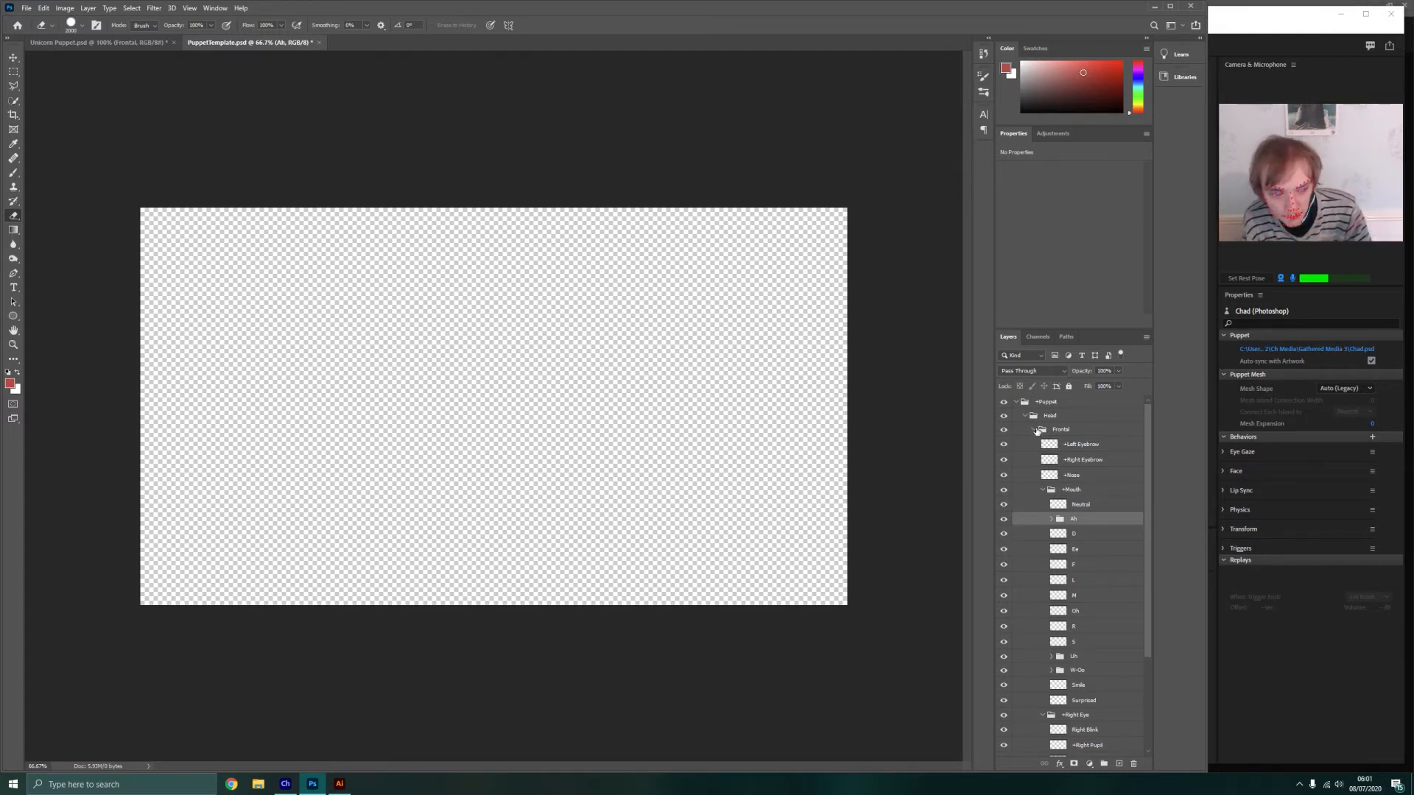
left_click(1042, 490)
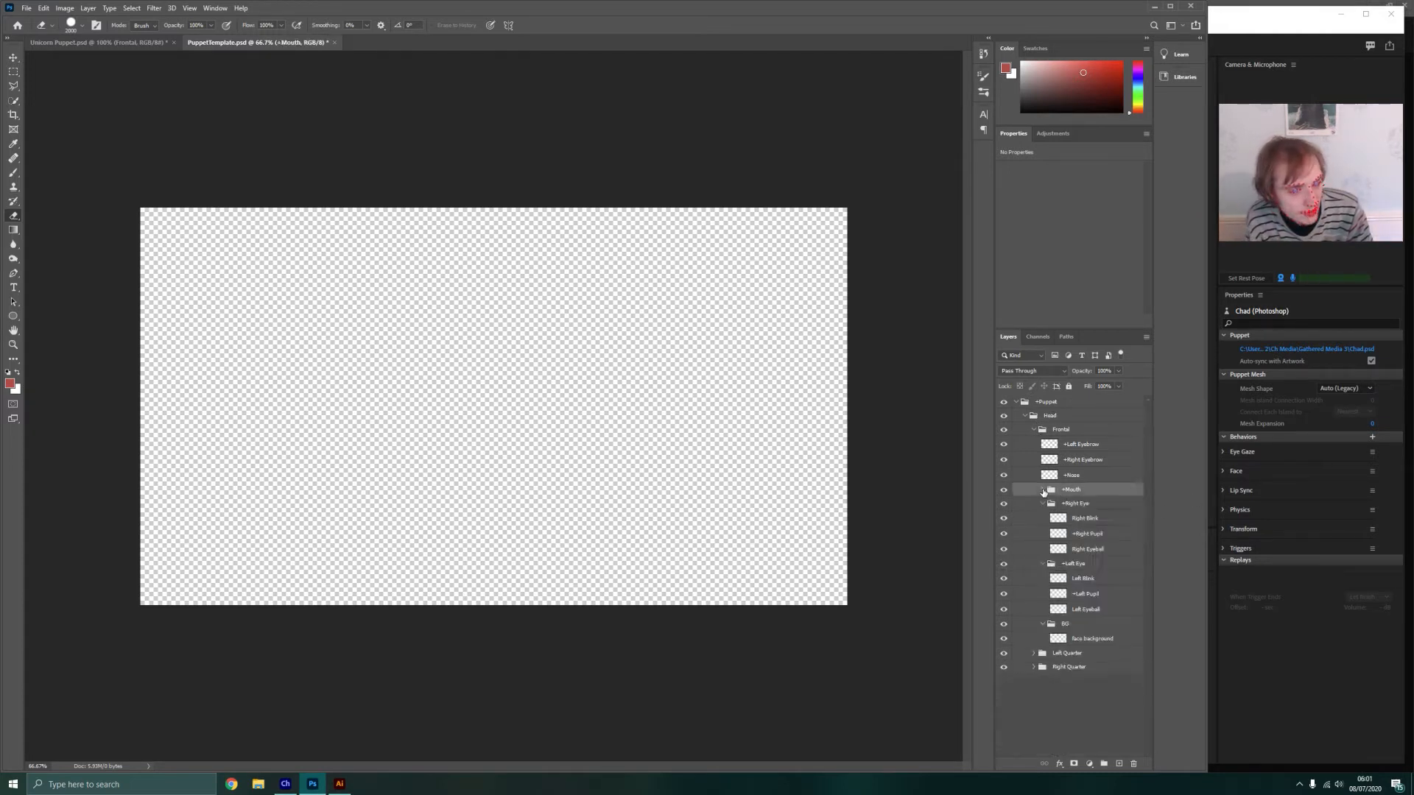
left_click(1078, 627)
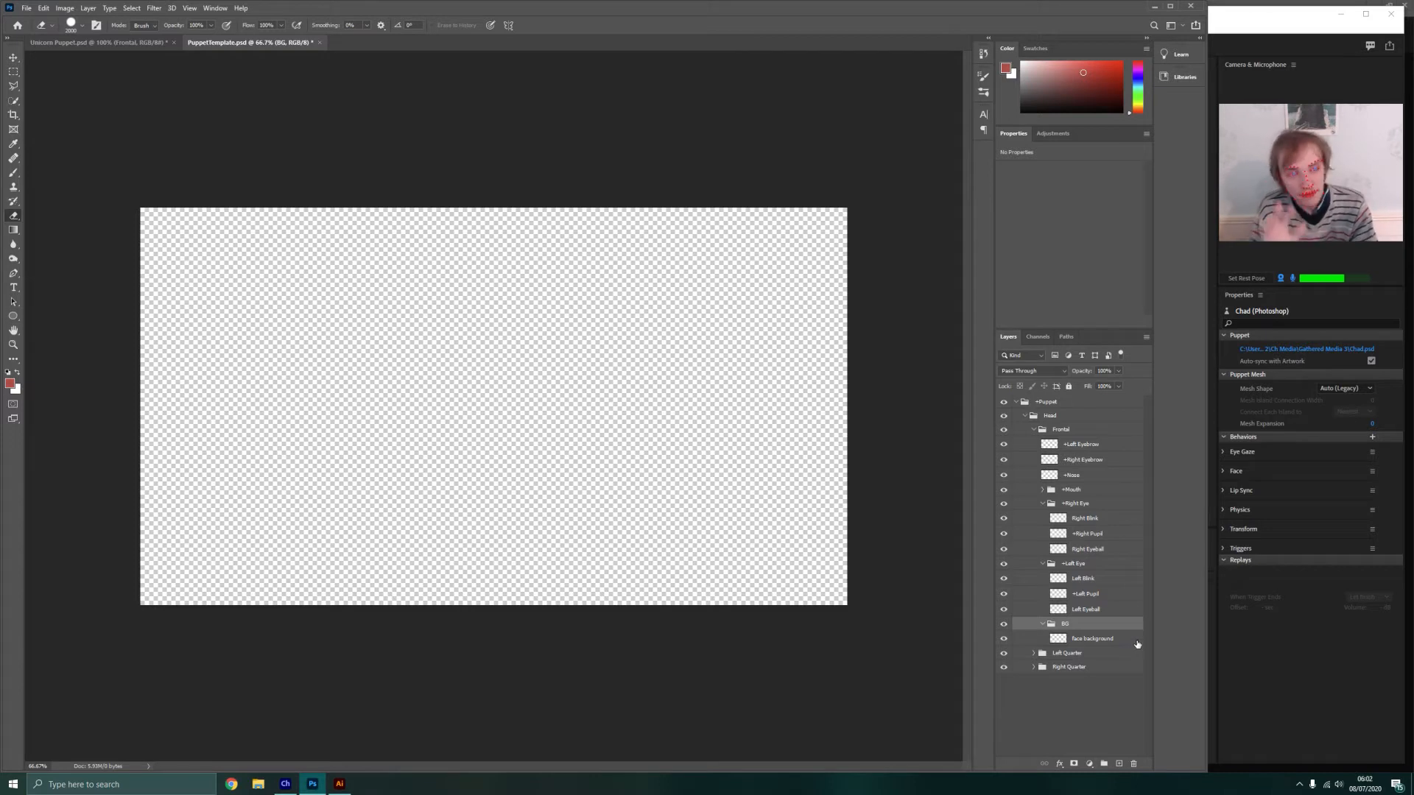
Draw a red rounded rectangle about 818 by 394 px with 10 px corners on the face background layer
left_click(1089, 641)
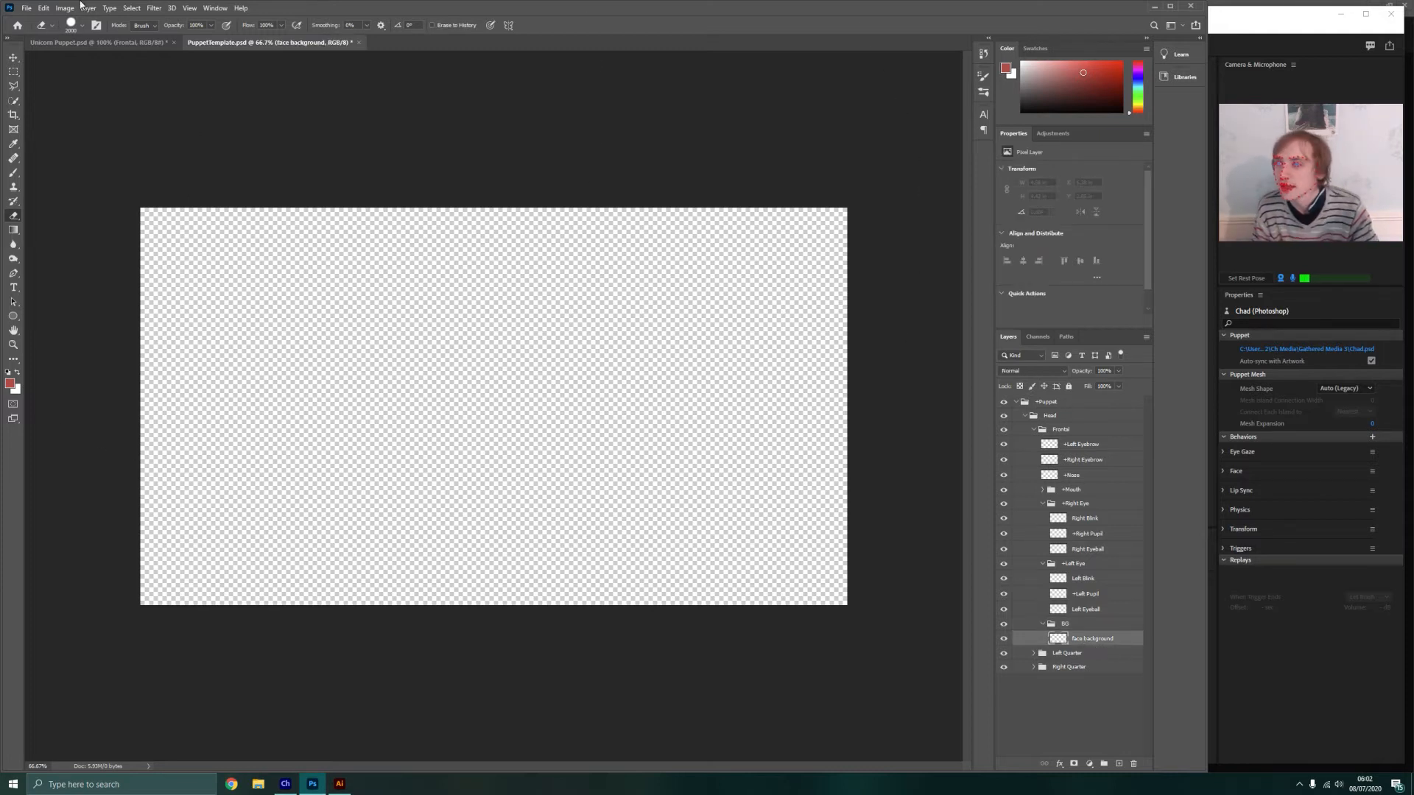
left_click(14, 316)
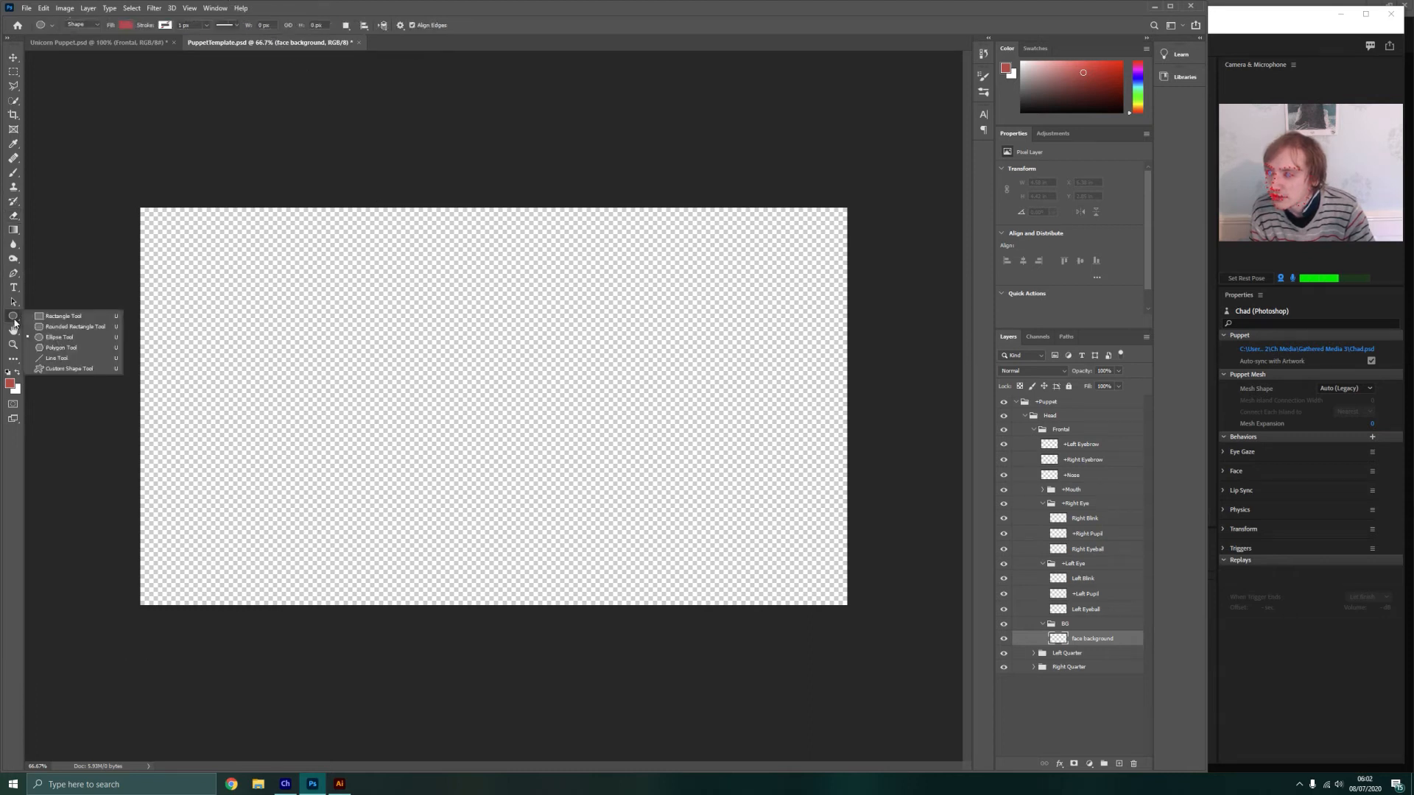
left_click(72, 326)
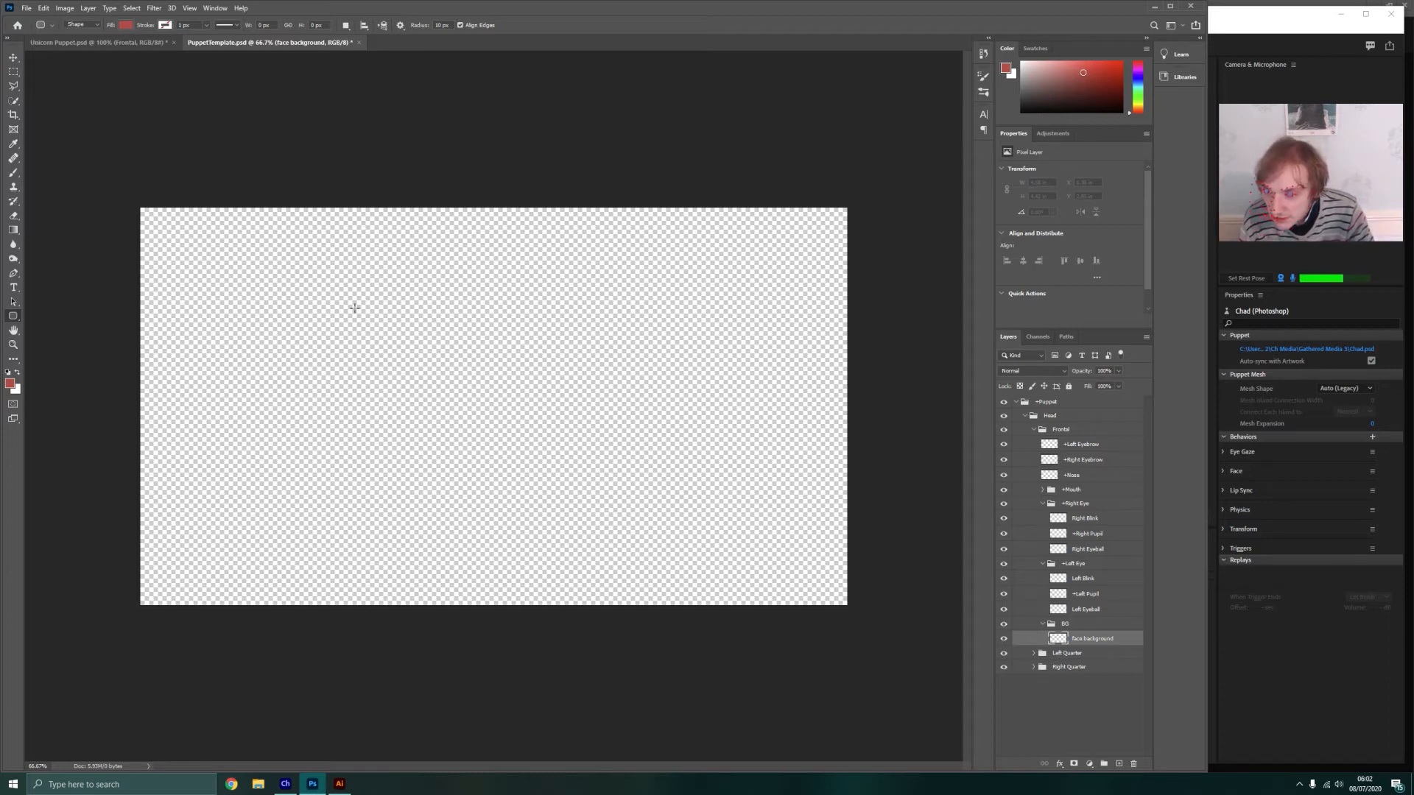
left_click_drag(338, 298, 638, 441)
Move the red face rectangle to the horizontal centre of the canvas, slightly higher, and deselect it
left_click(13, 57)
mouse_move(477, 350)
left_mouse_down()
mouse_move(514, 343)
mouse_move(464, 370)
mouse_move(477, 346)
left_mouse_up()
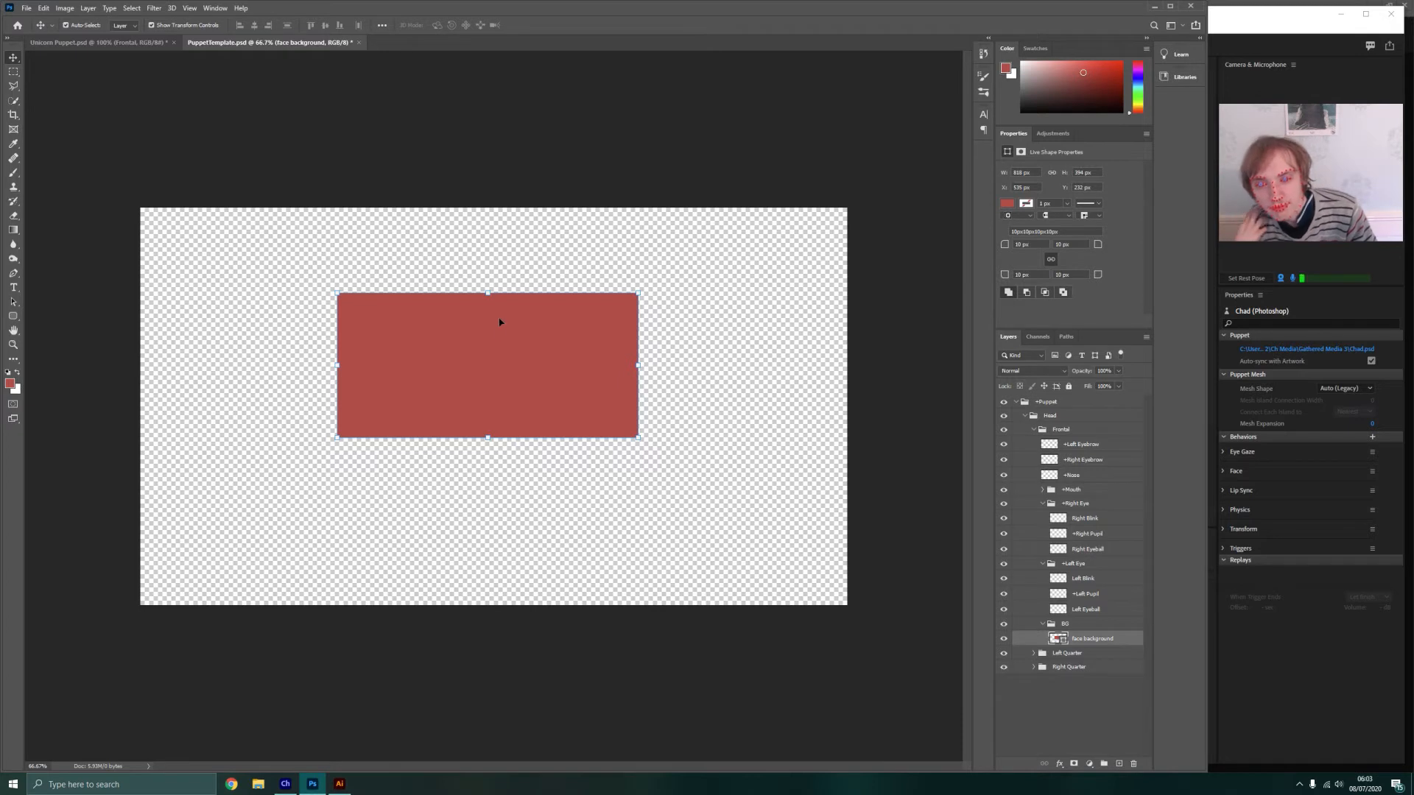
left_click_drag(494, 346, 505, 335)
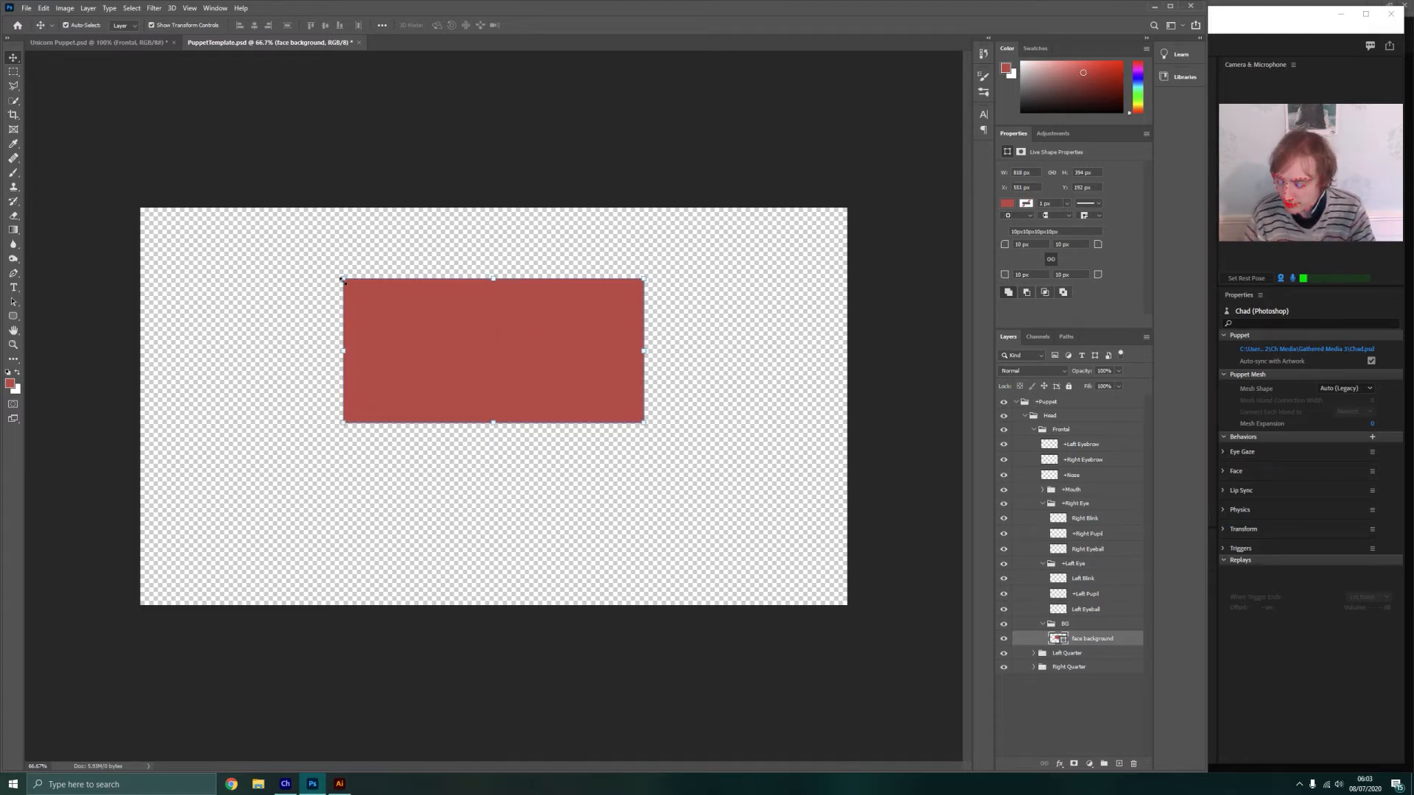
left_click(682, 347)
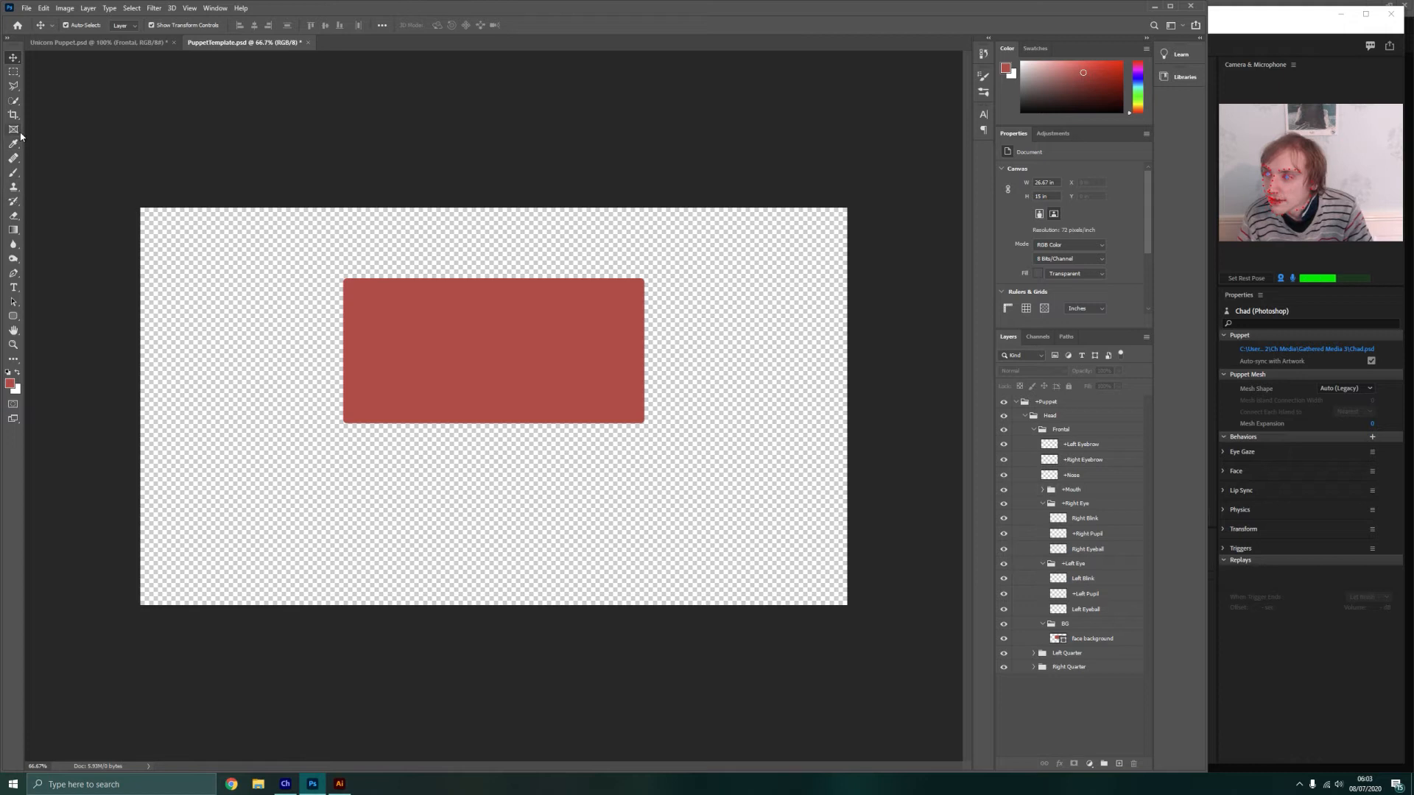
Set the Rounded Rectangle tool's fill to white
left_click(14, 316)
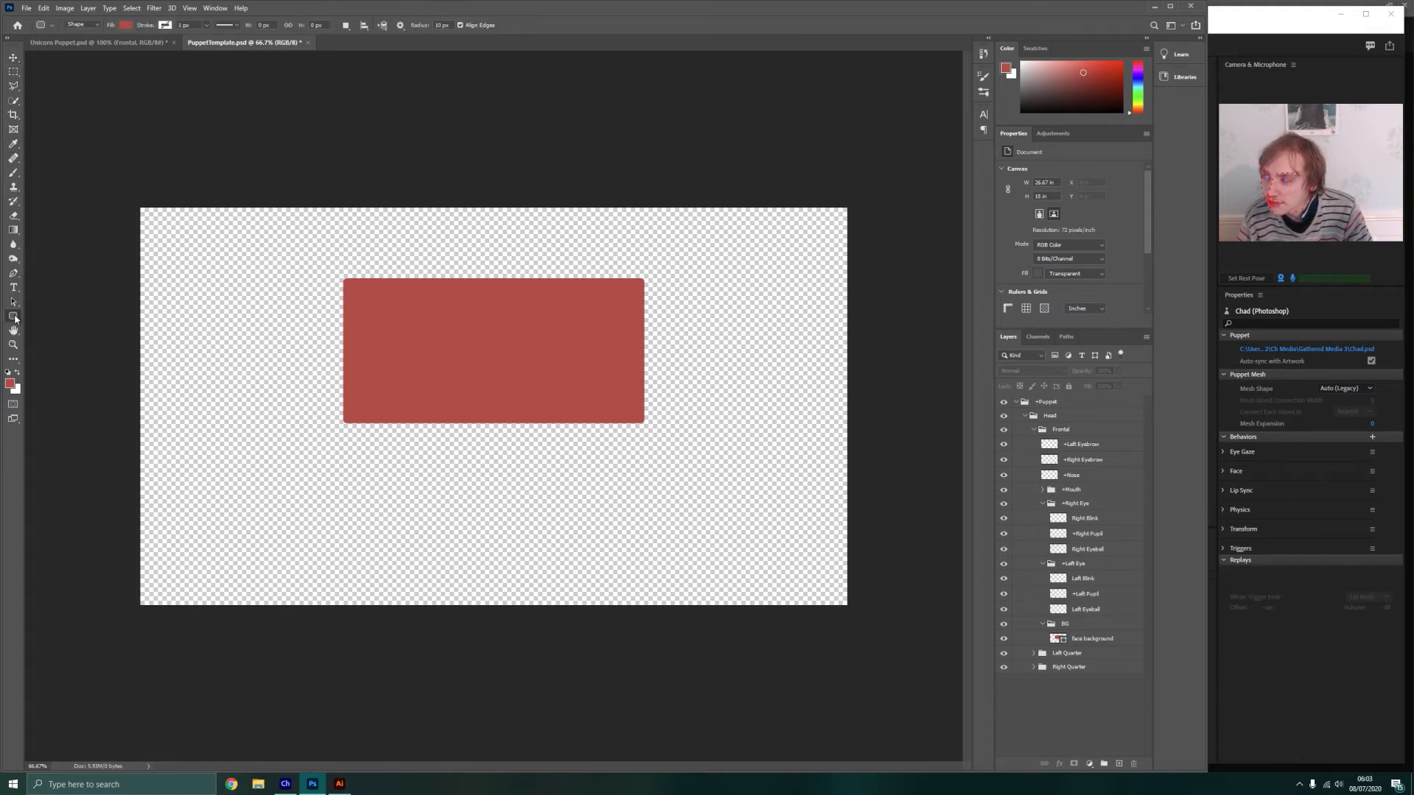
right_click(16, 318)
left_click(62, 328)
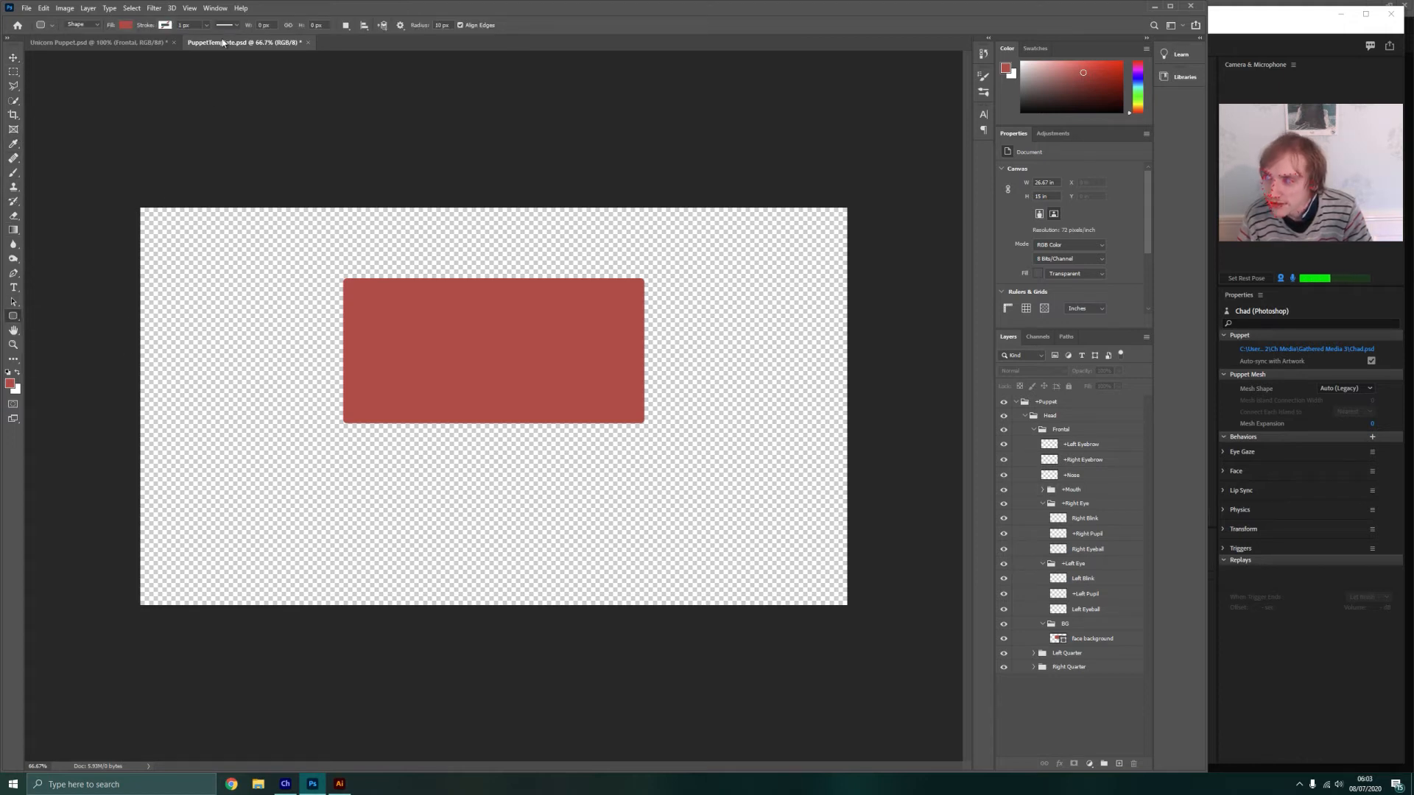
left_click(128, 26)
left_click(95, 82)
left_click(131, 27)
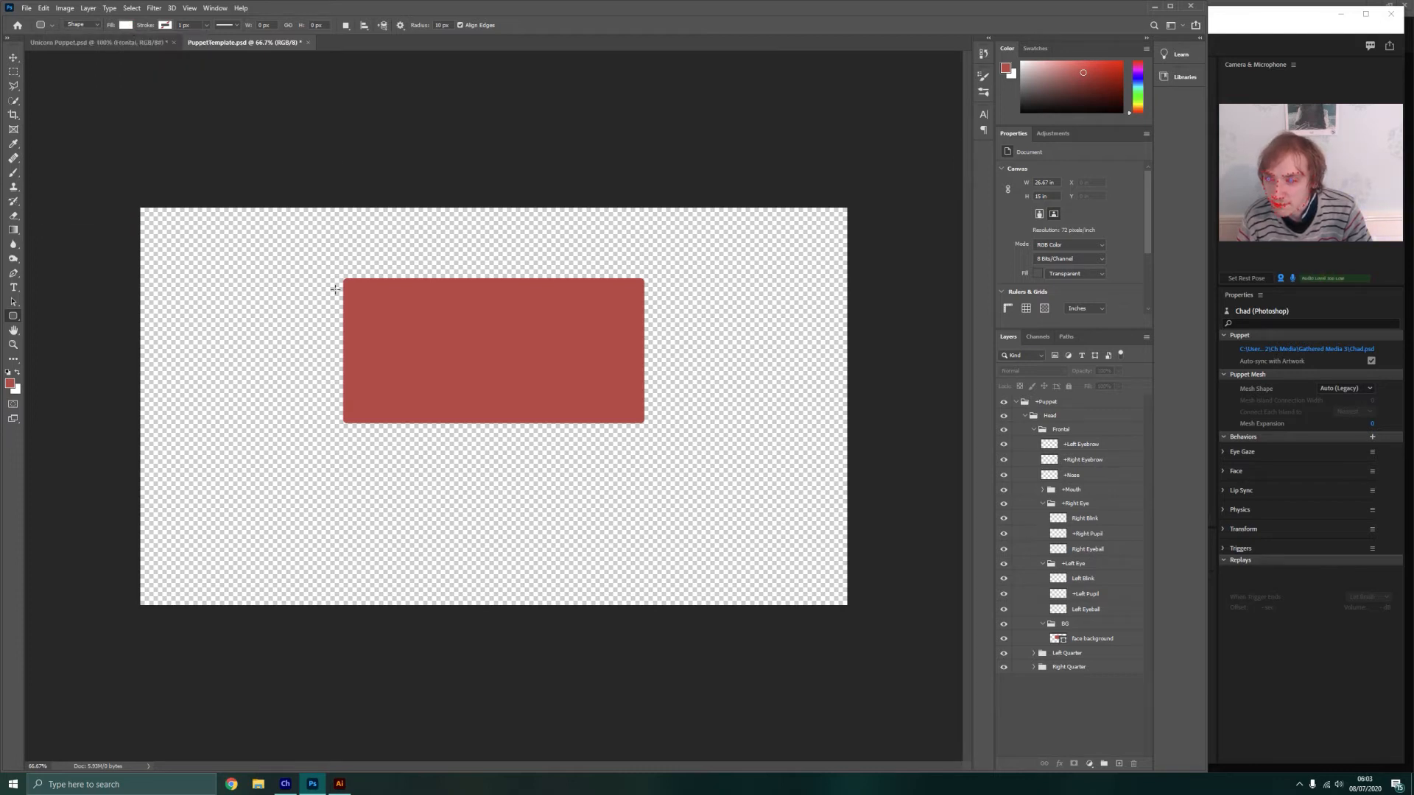
Switch to the Ellipse tool with no fill and choose grey as the foreground colour
right_click(13, 316)
left_click(59, 336)
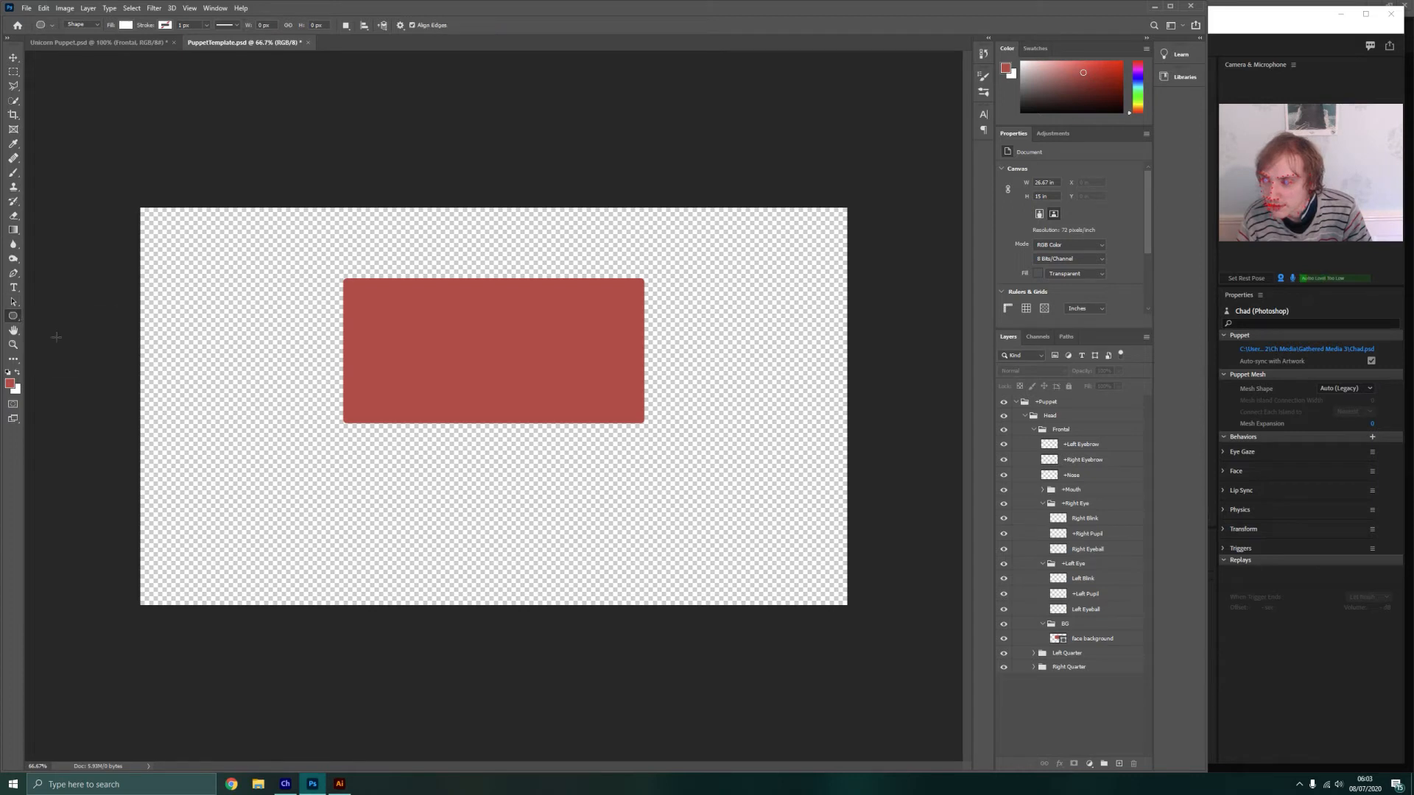
left_click(128, 27)
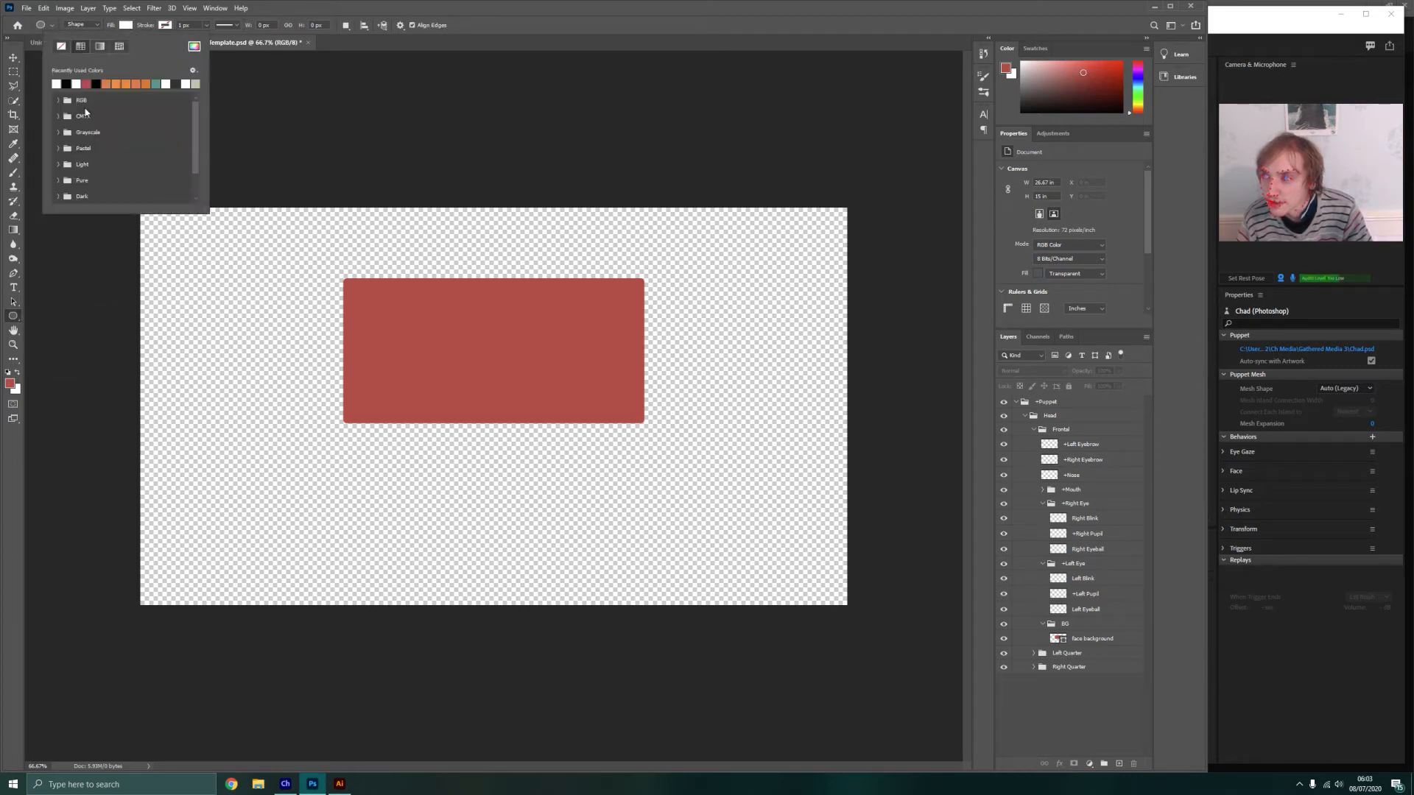
left_click(99, 46)
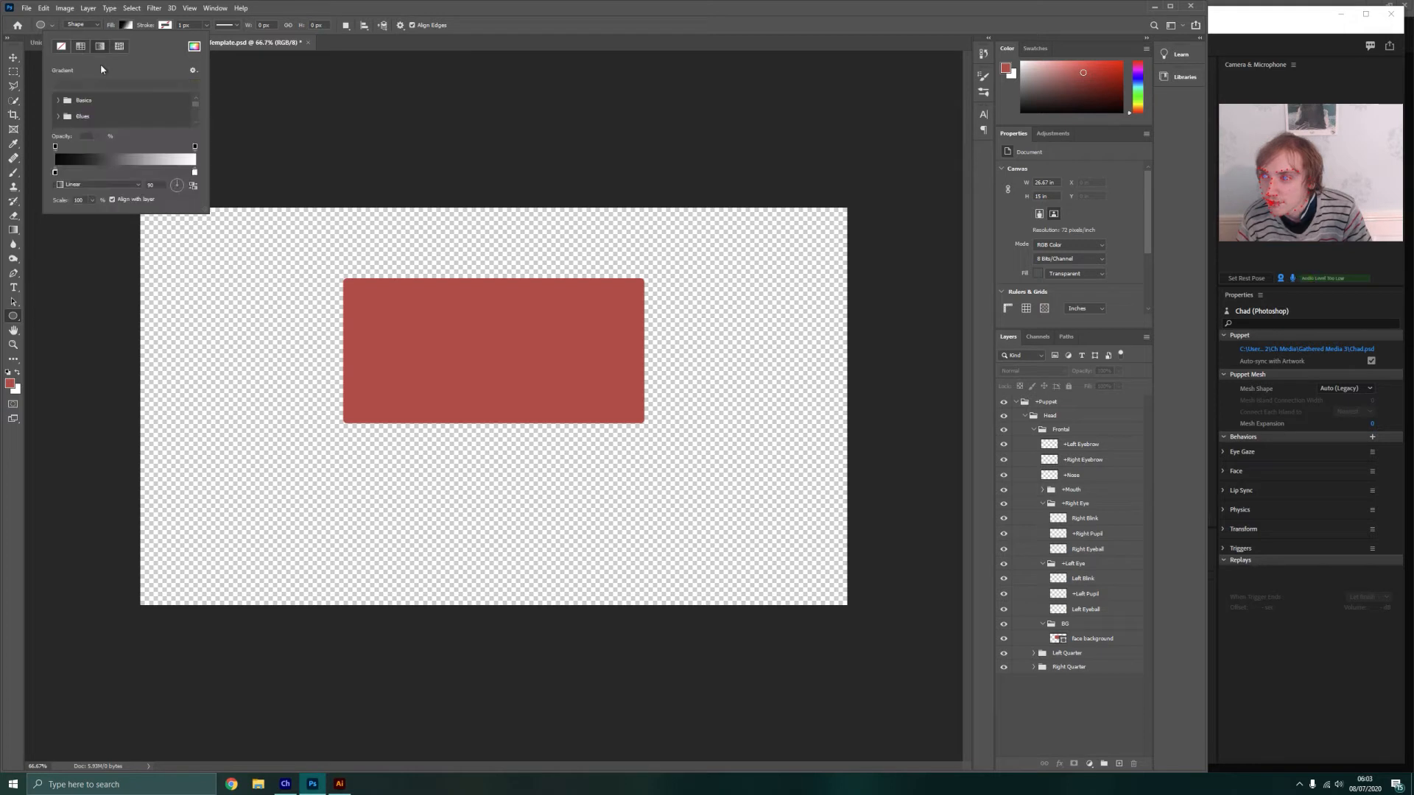
left_click(76, 46)
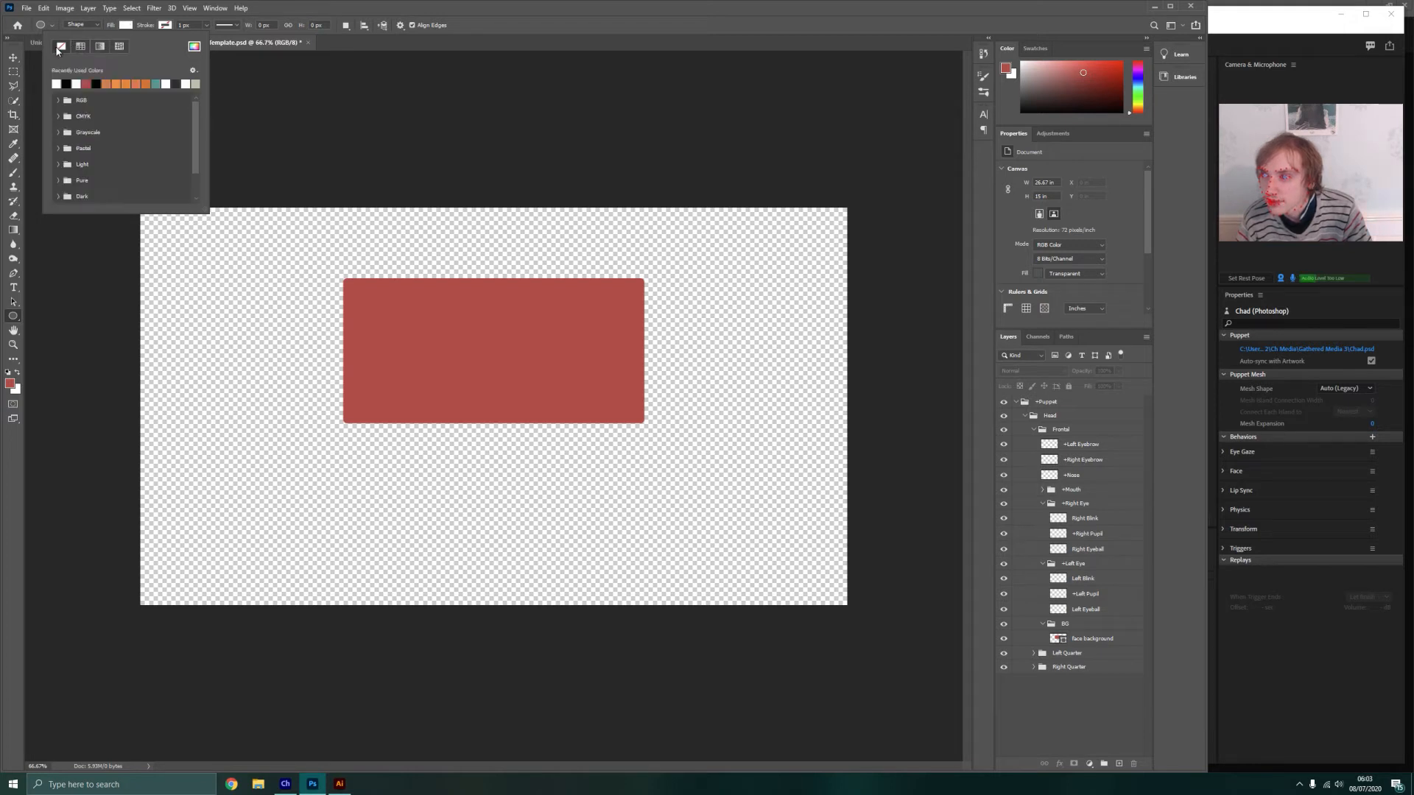
left_click(125, 28)
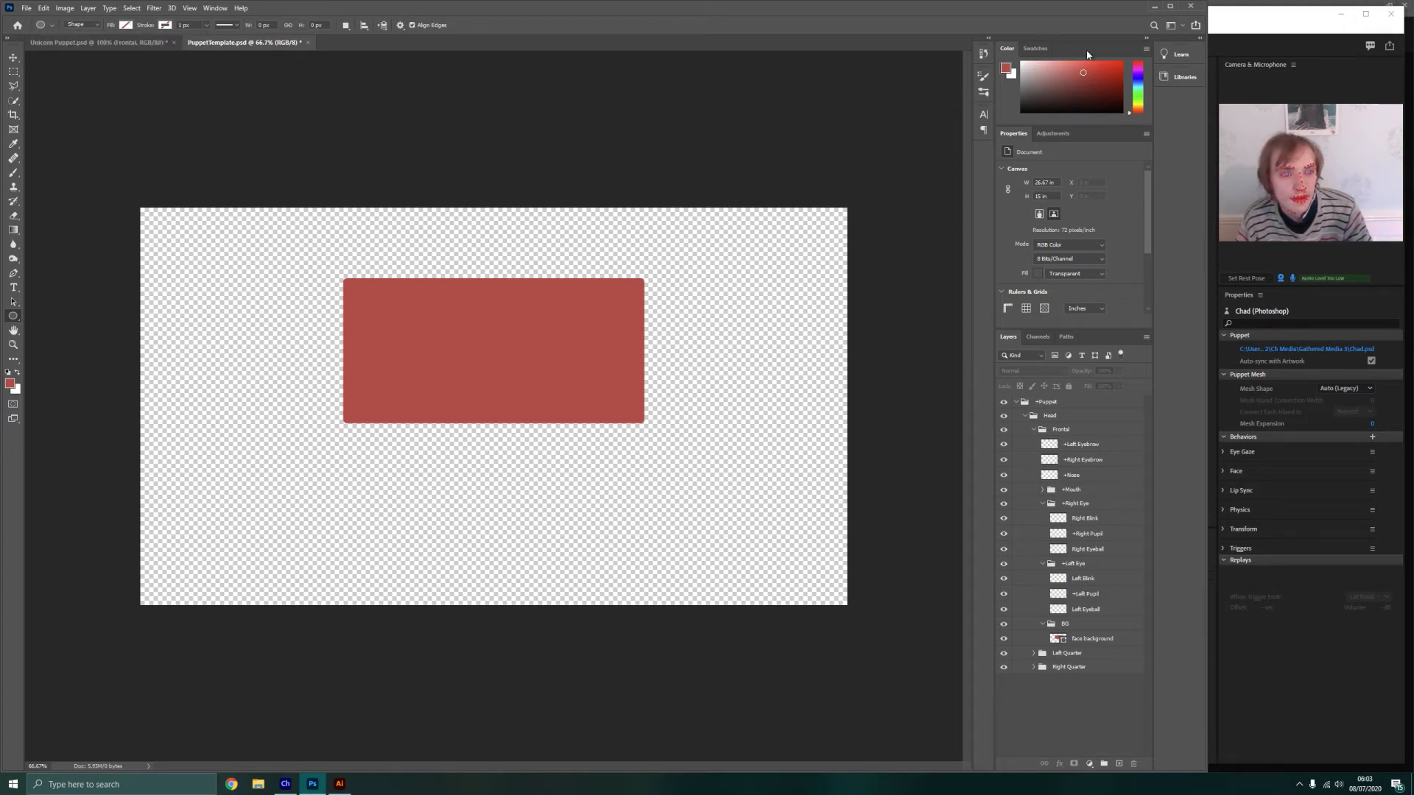
left_click(1027, 87)
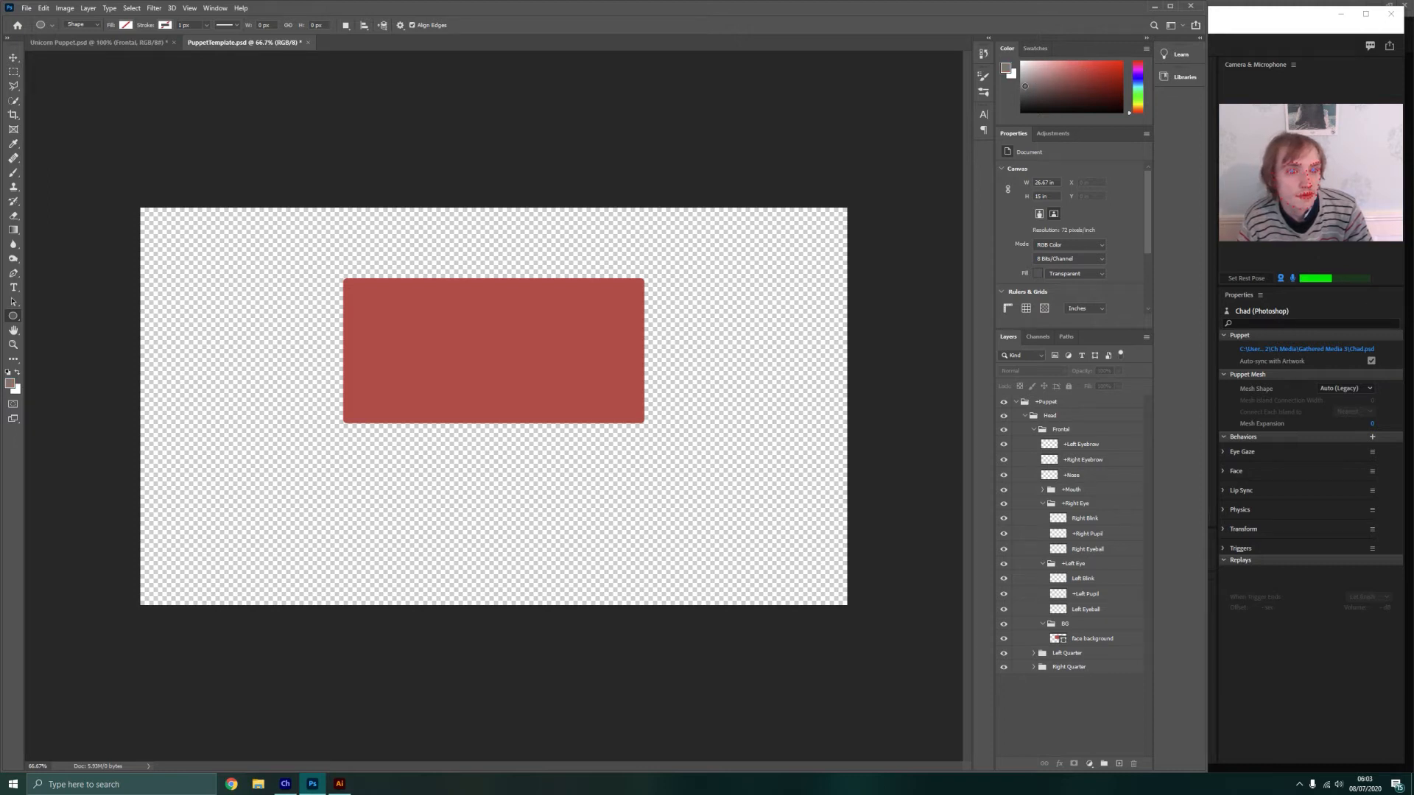
Draw an unfilled circle about 47 px wide beside the red rectangle and delete it
mouse_move(233, 371)
left_mouse_down()
mouse_move(269, 406)
mouse_move(253, 391)
left_mouse_up()
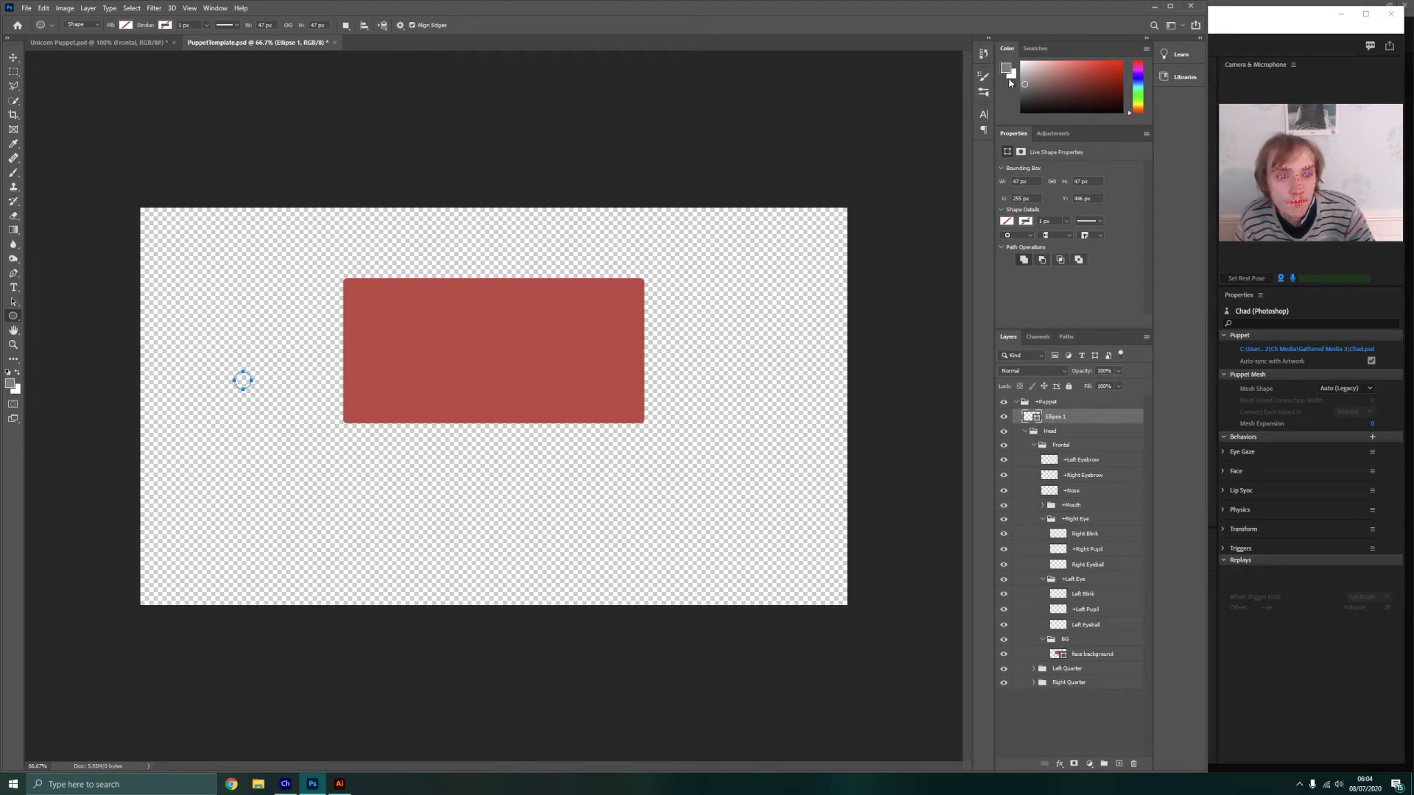
left_click(13, 57)
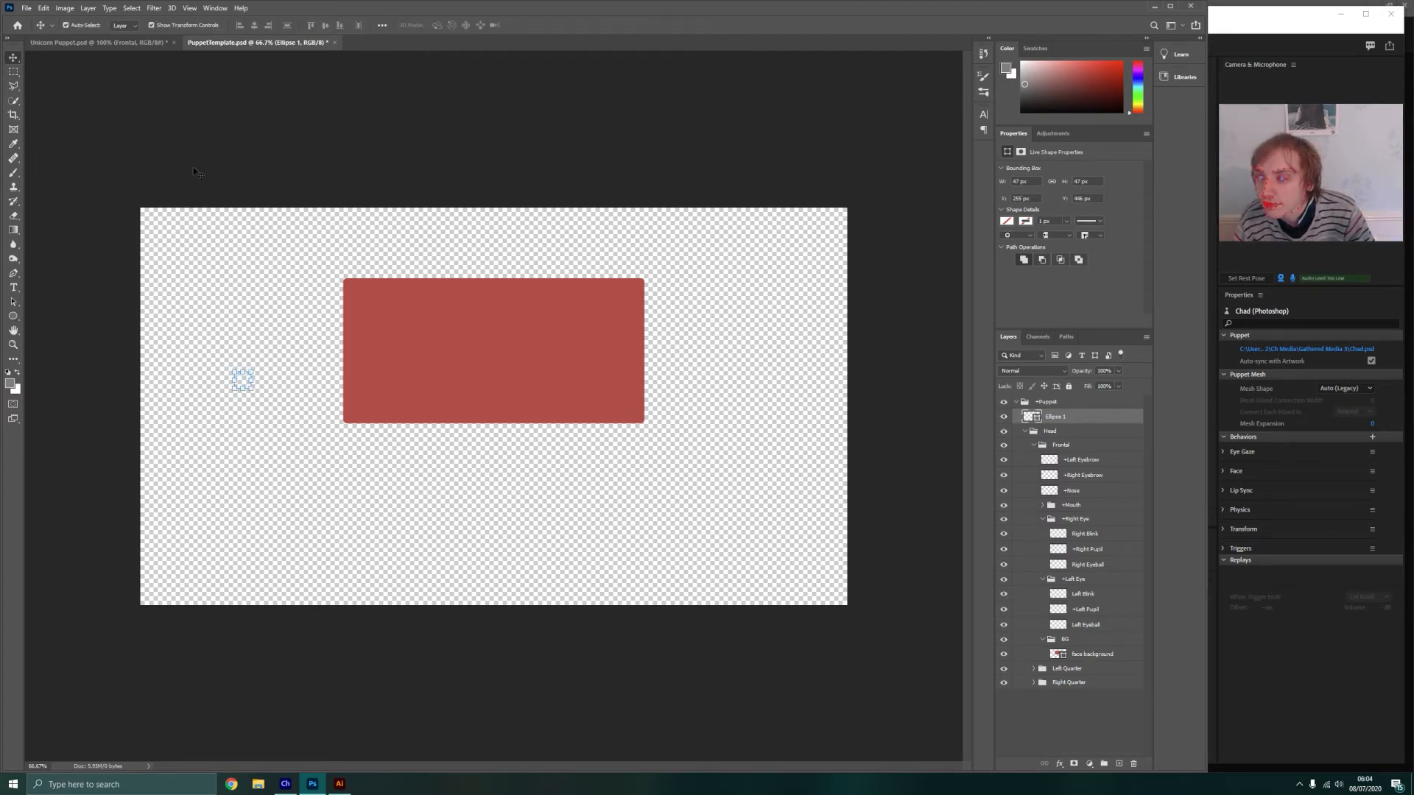
left_click(268, 391)
left_click(243, 384)
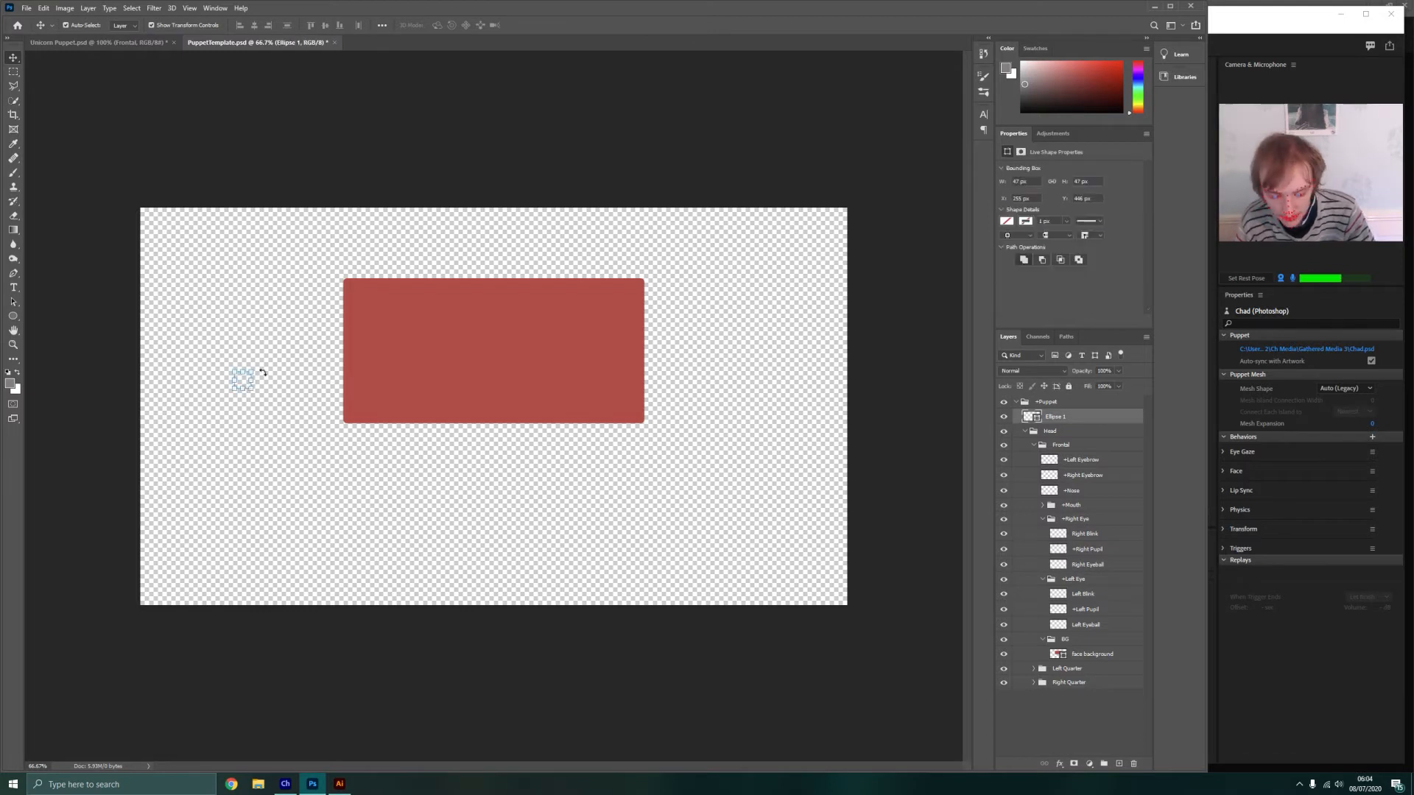
key("Delete")
left_click(12, 317)
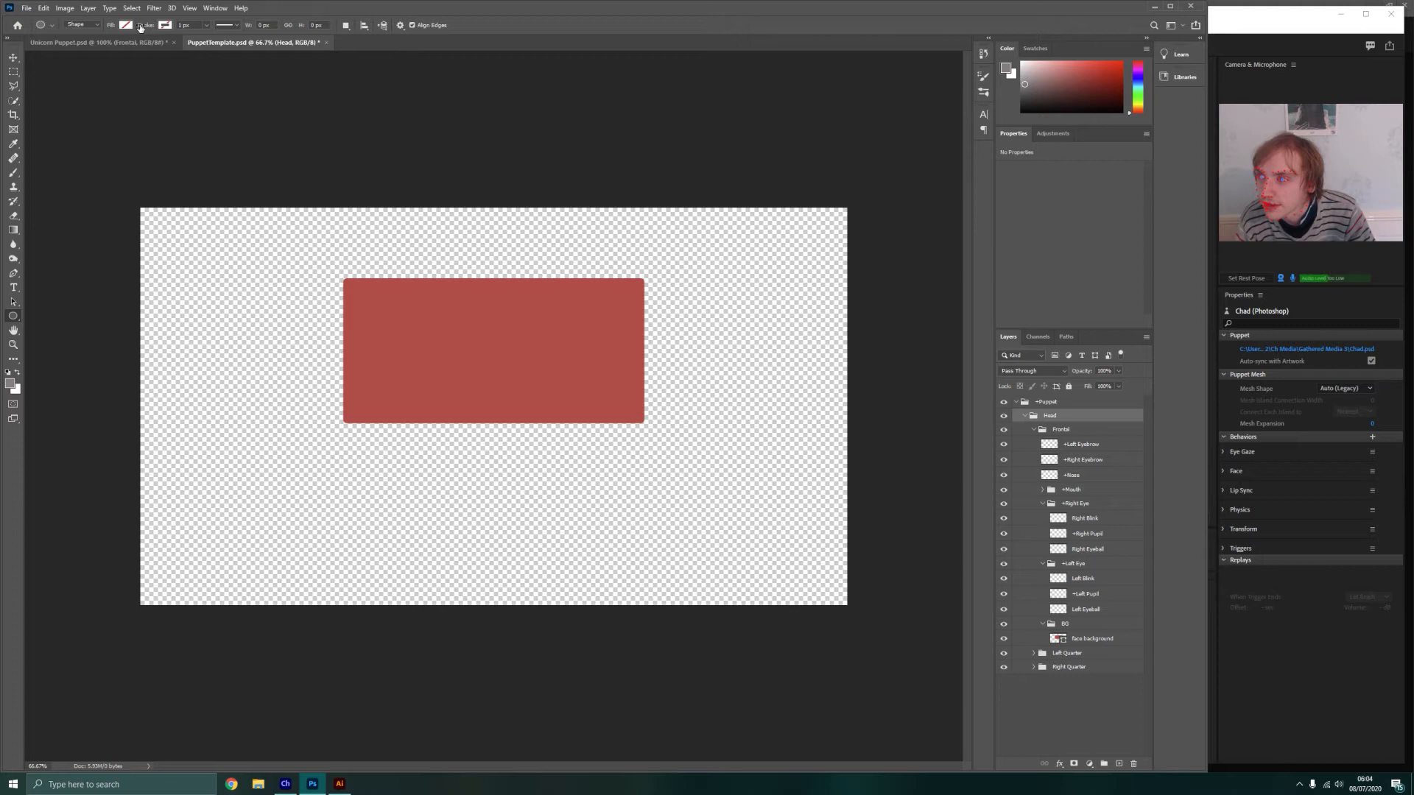
left_click(131, 25)
left_click(67, 83)
left_click(333, 250)
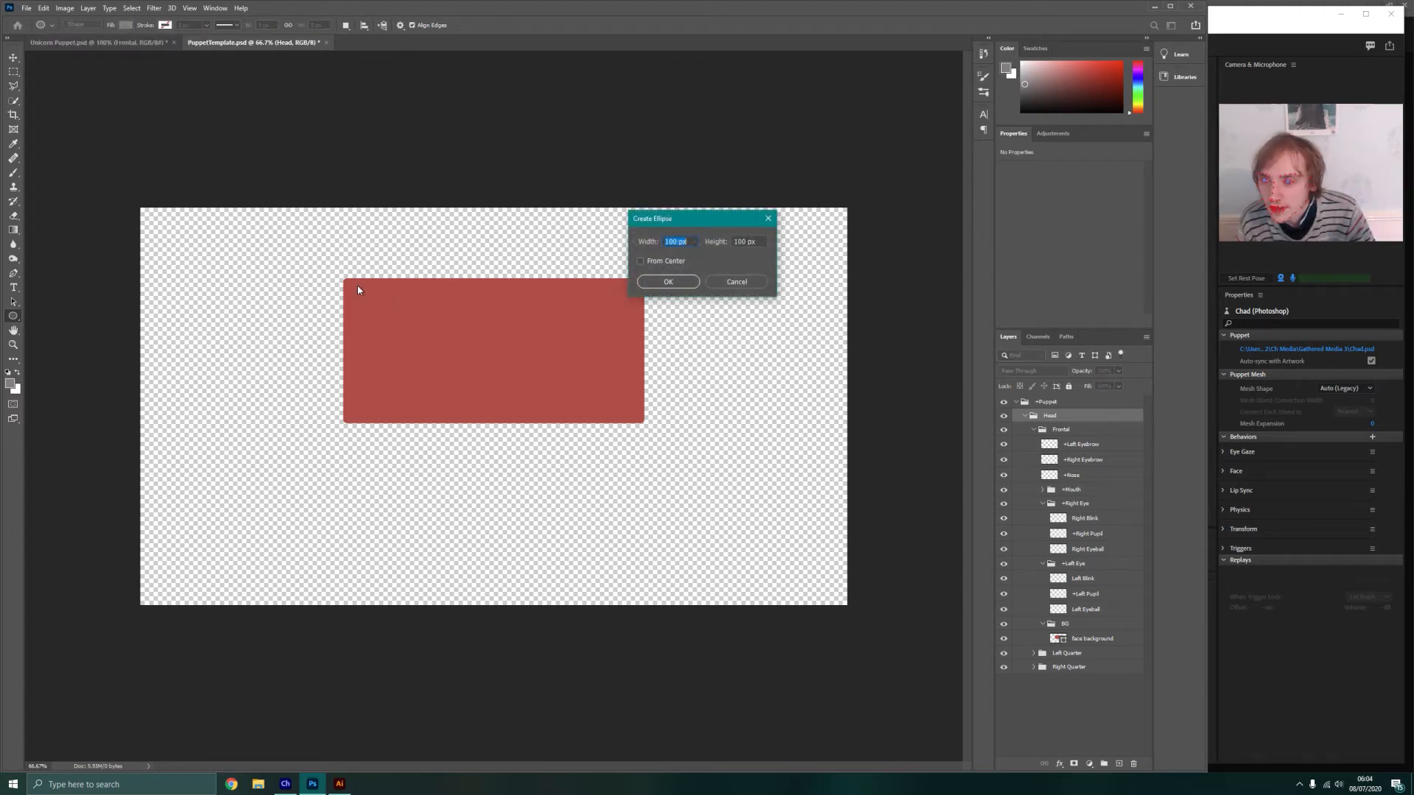
left_click(738, 282)
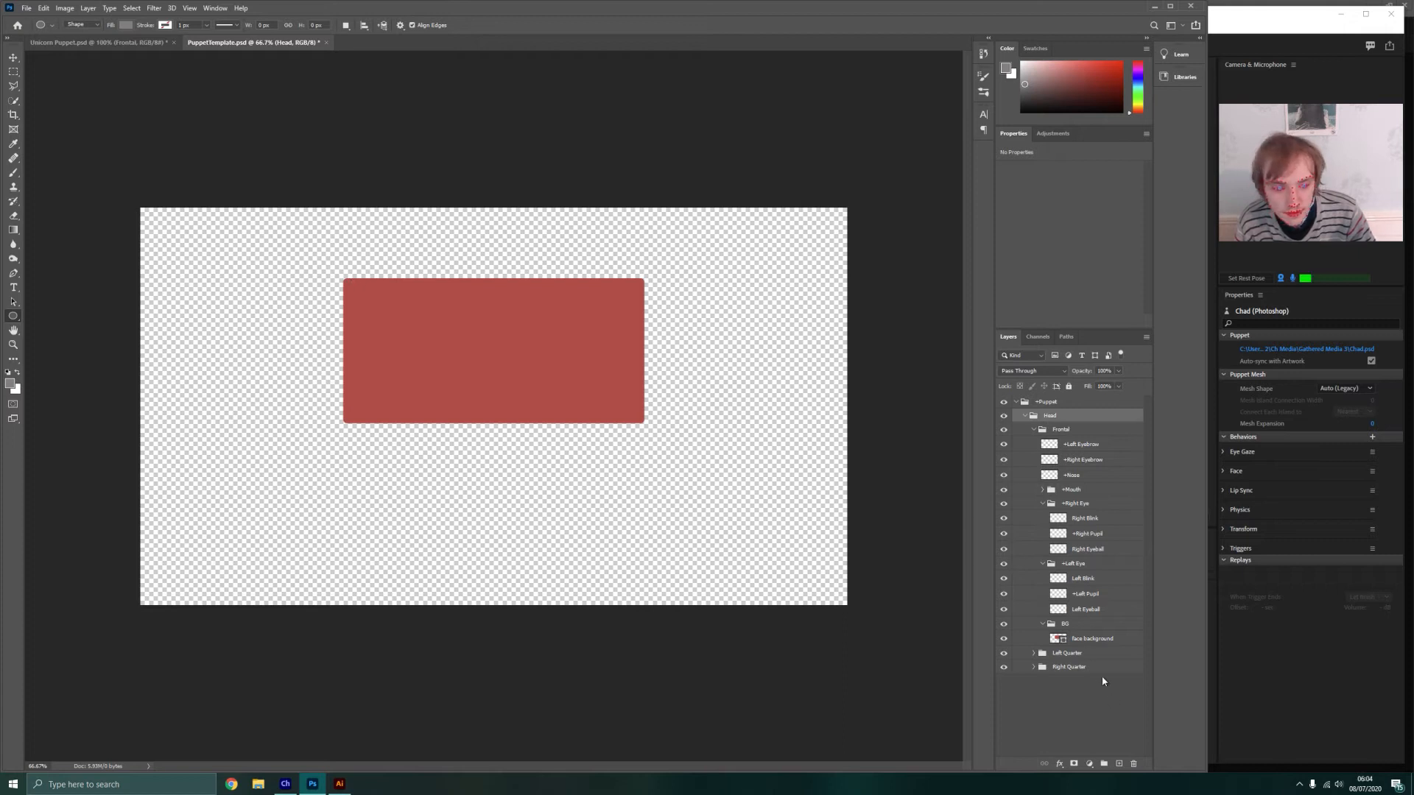
Draw a circle about 24 px wide in the red rectangle's upper-left corner, directly above the face background layer
left_click(1085, 639)
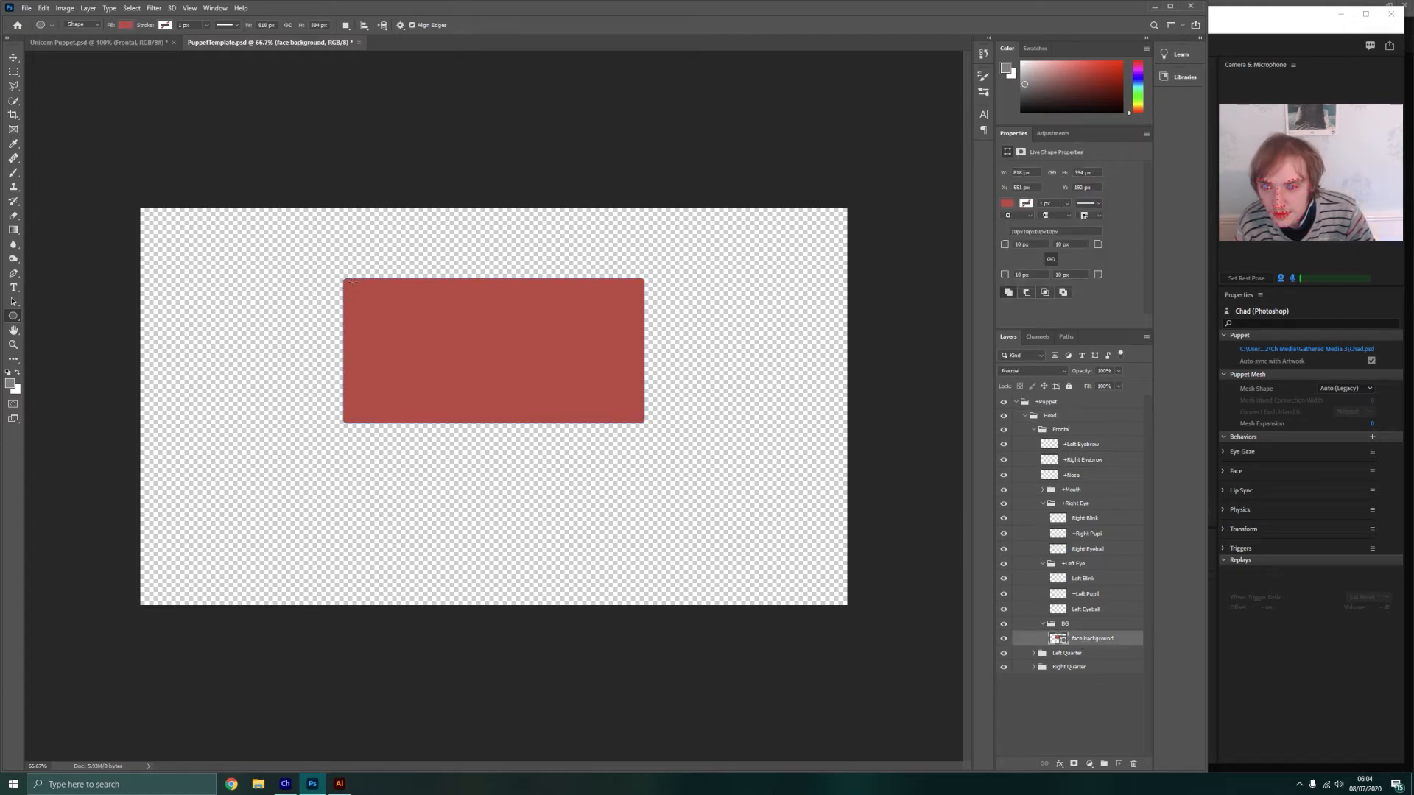
mouse_move(350, 282)
left_mouse_down()
mouse_move(357, 312)
mouse_move(351, 302)
left_mouse_up()
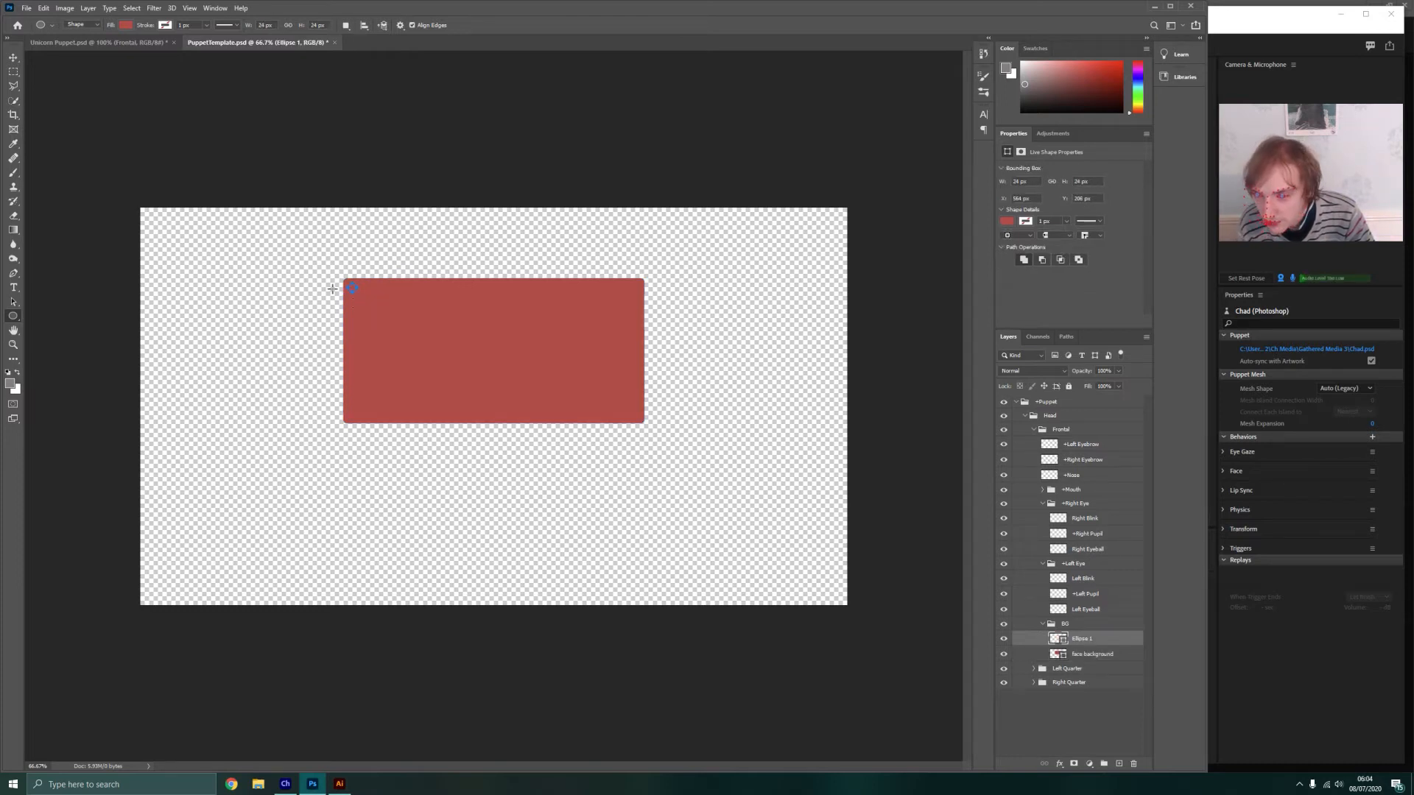
scroll(335, 290, "up", 2)
scroll(302, 278, "up", 4)
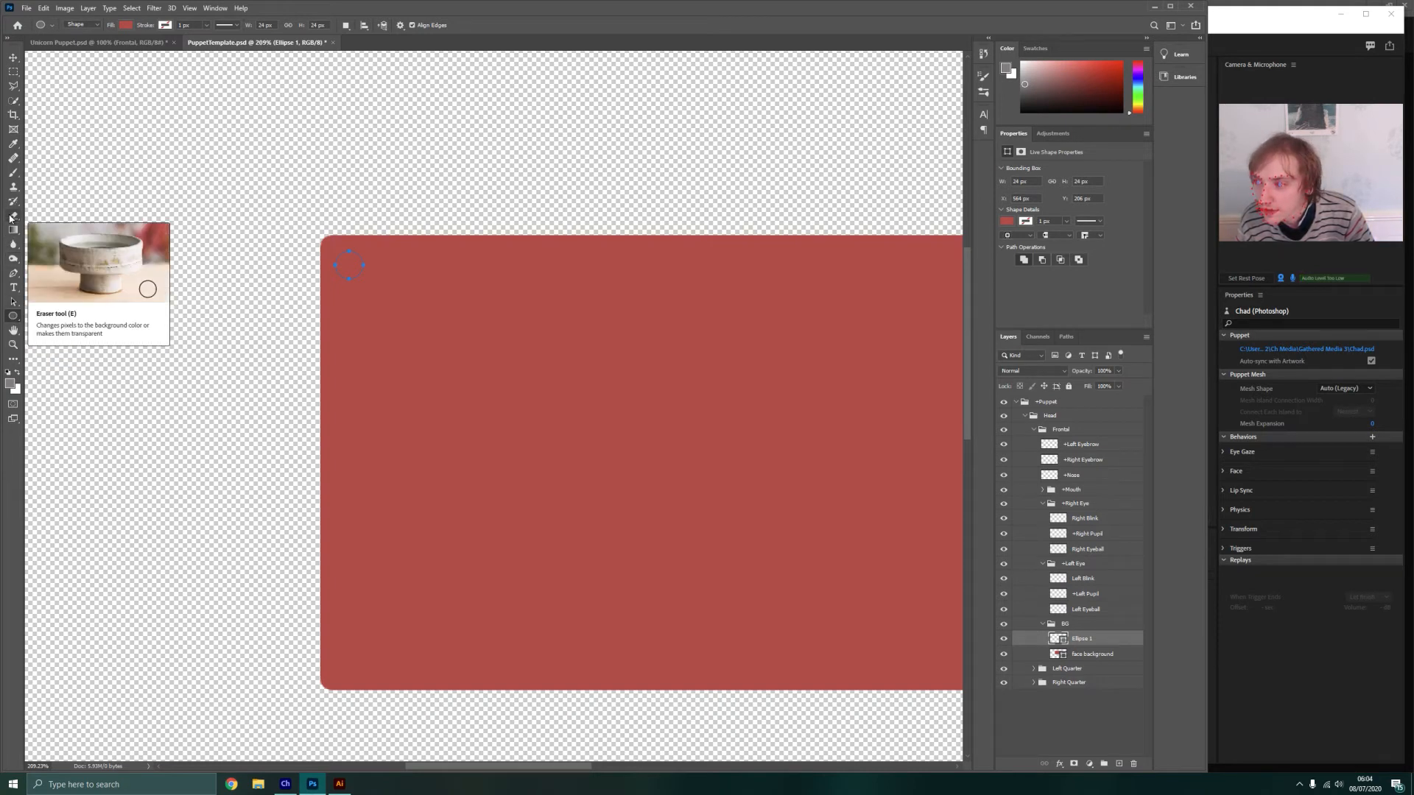
Try the Gradient tool on the small corner circle and rasterize the circle's layer
left_click(13, 230)
left_click(363, 254)
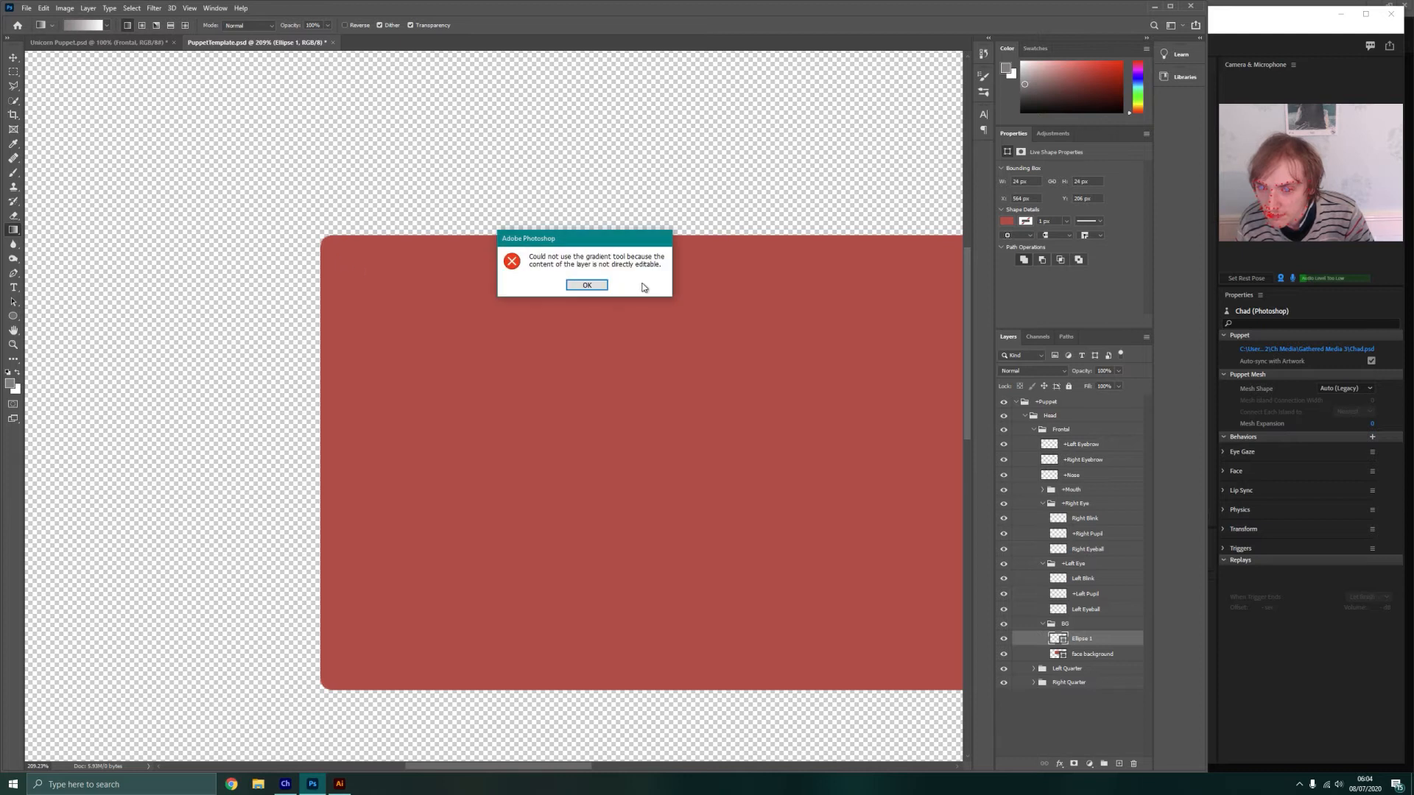
left_click(589, 285)
right_click(1087, 640)
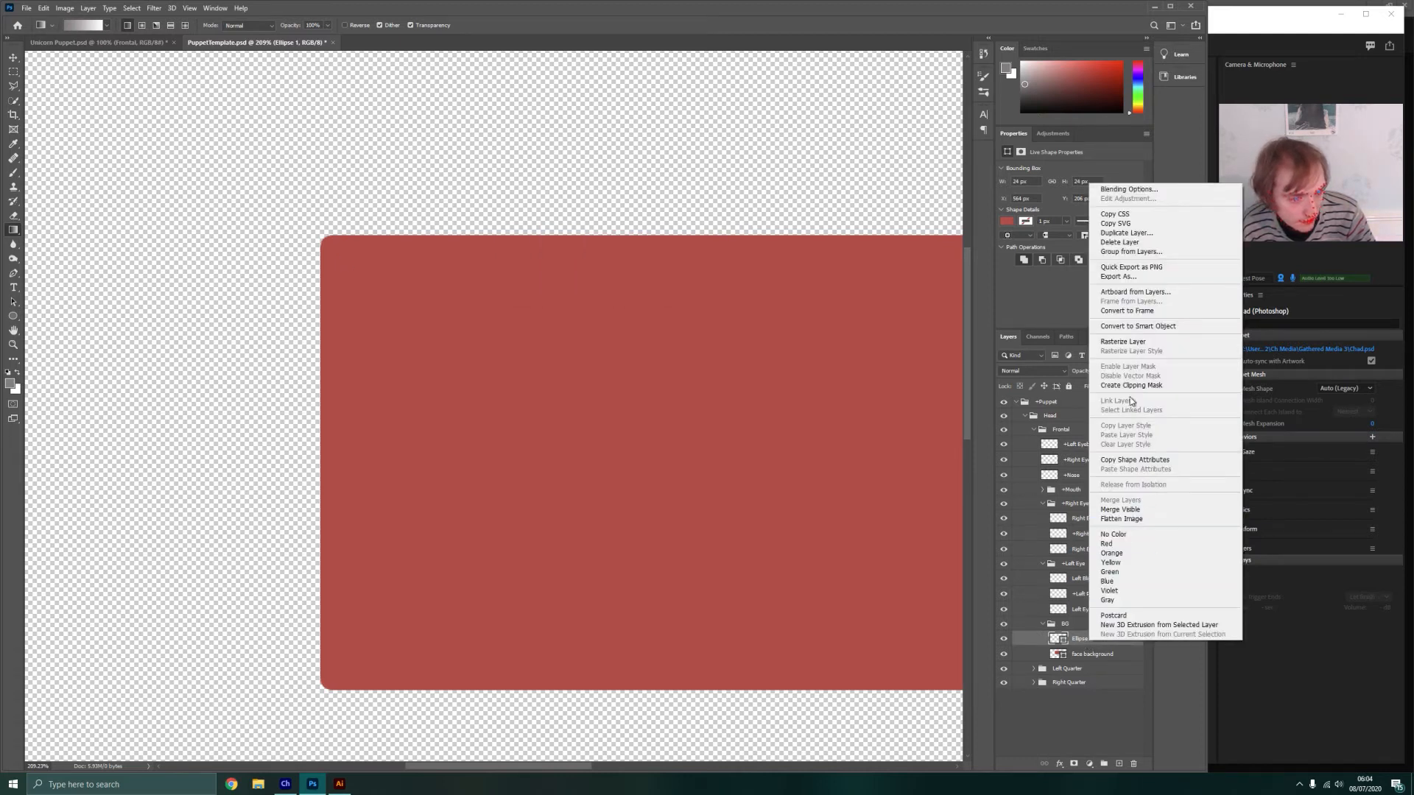
left_click(1136, 343)
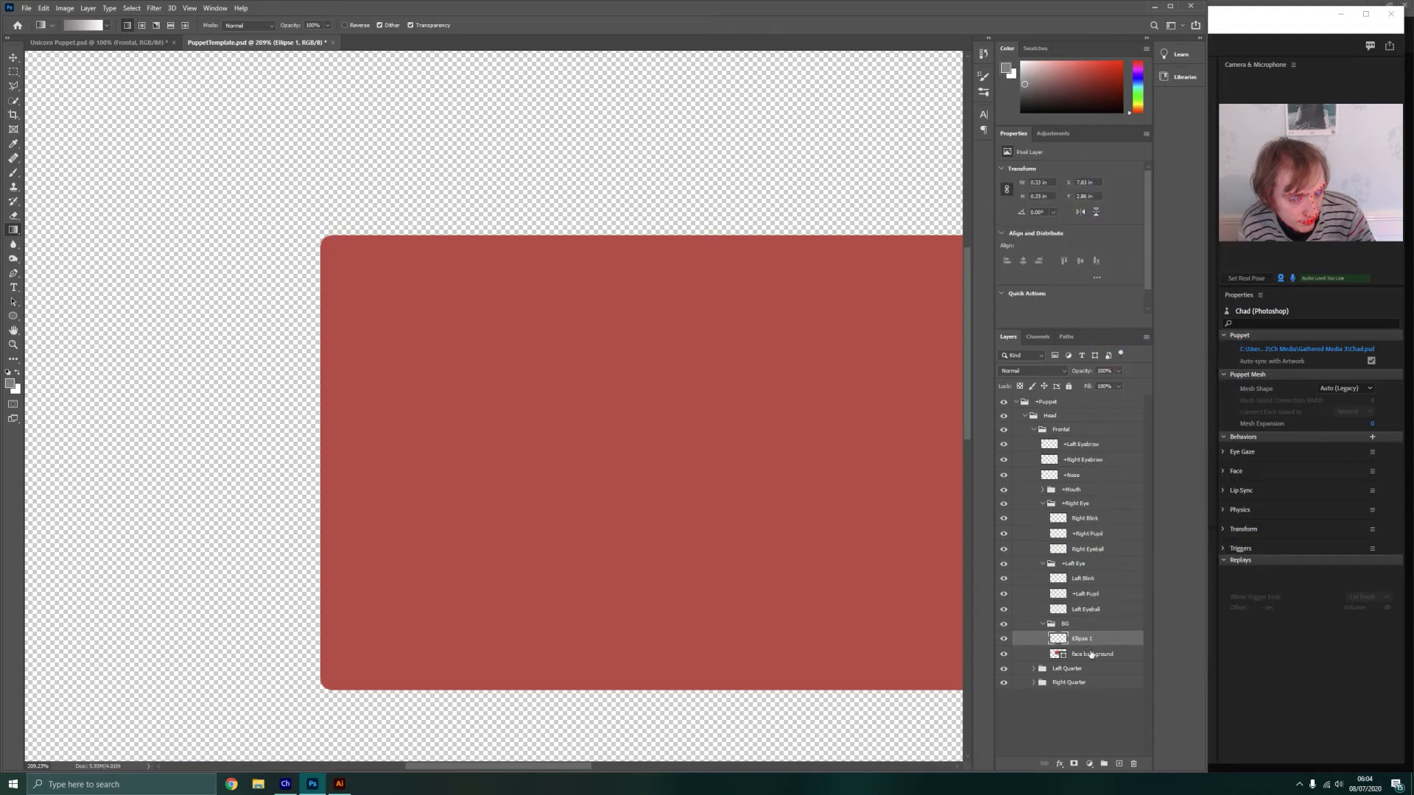
Rasterize the face background layer and fill the small corner circle on the Ellipse 1 layer with grey using the Paint Bucket tool
right_click(1090, 654)
left_click(1140, 353)
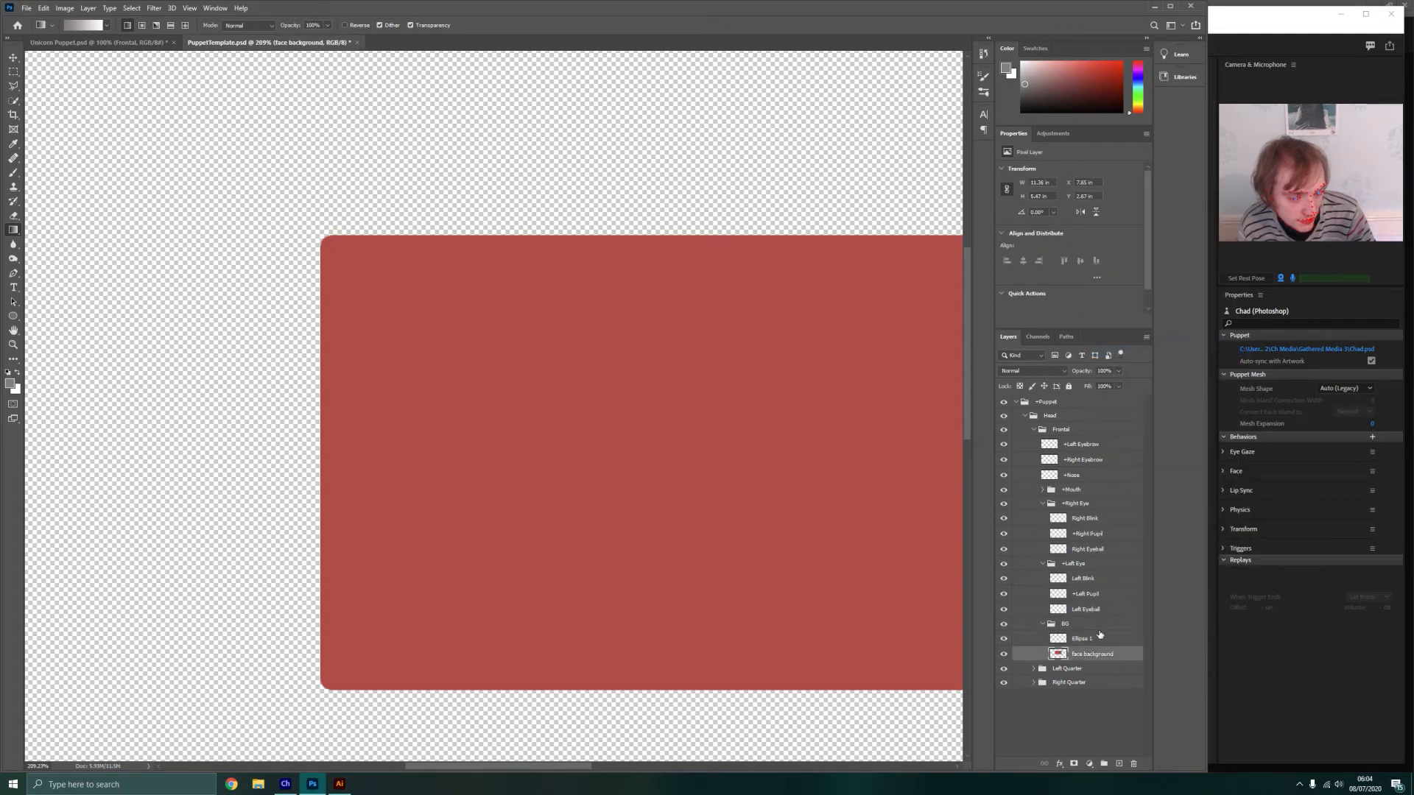
left_click(1085, 641)
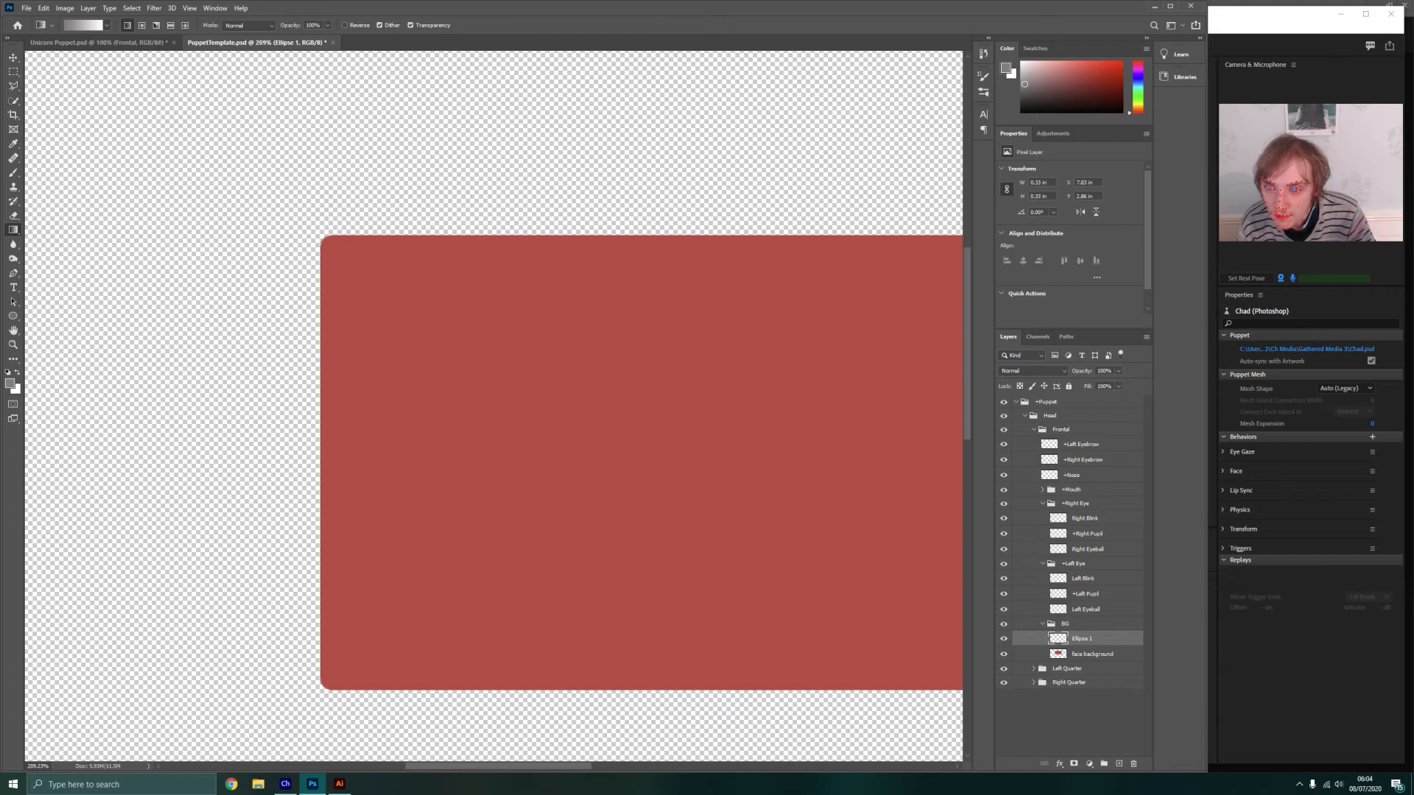
right_click(14, 231)
left_click(66, 242)
left_click(366, 270)
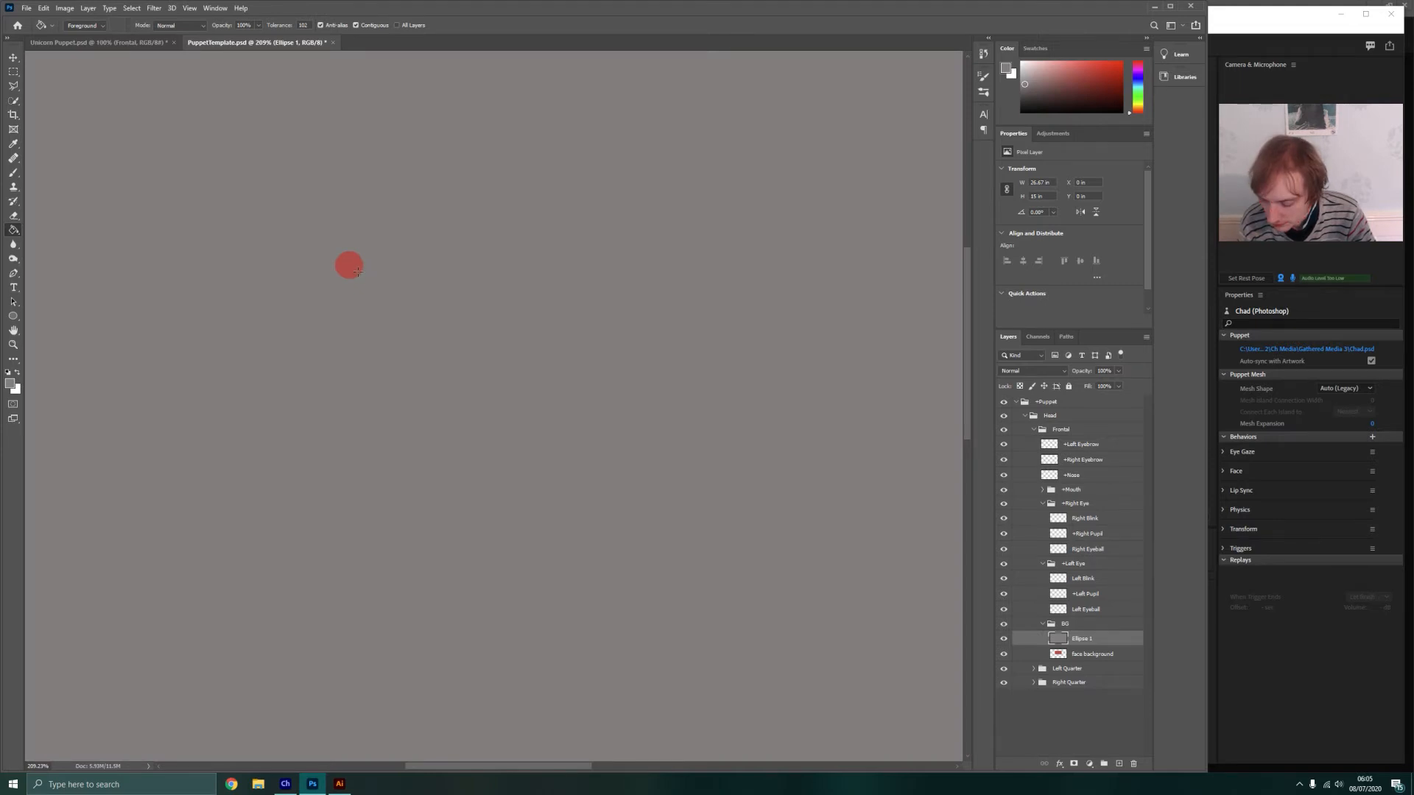
key("ctrl+z")
left_click(349, 265)
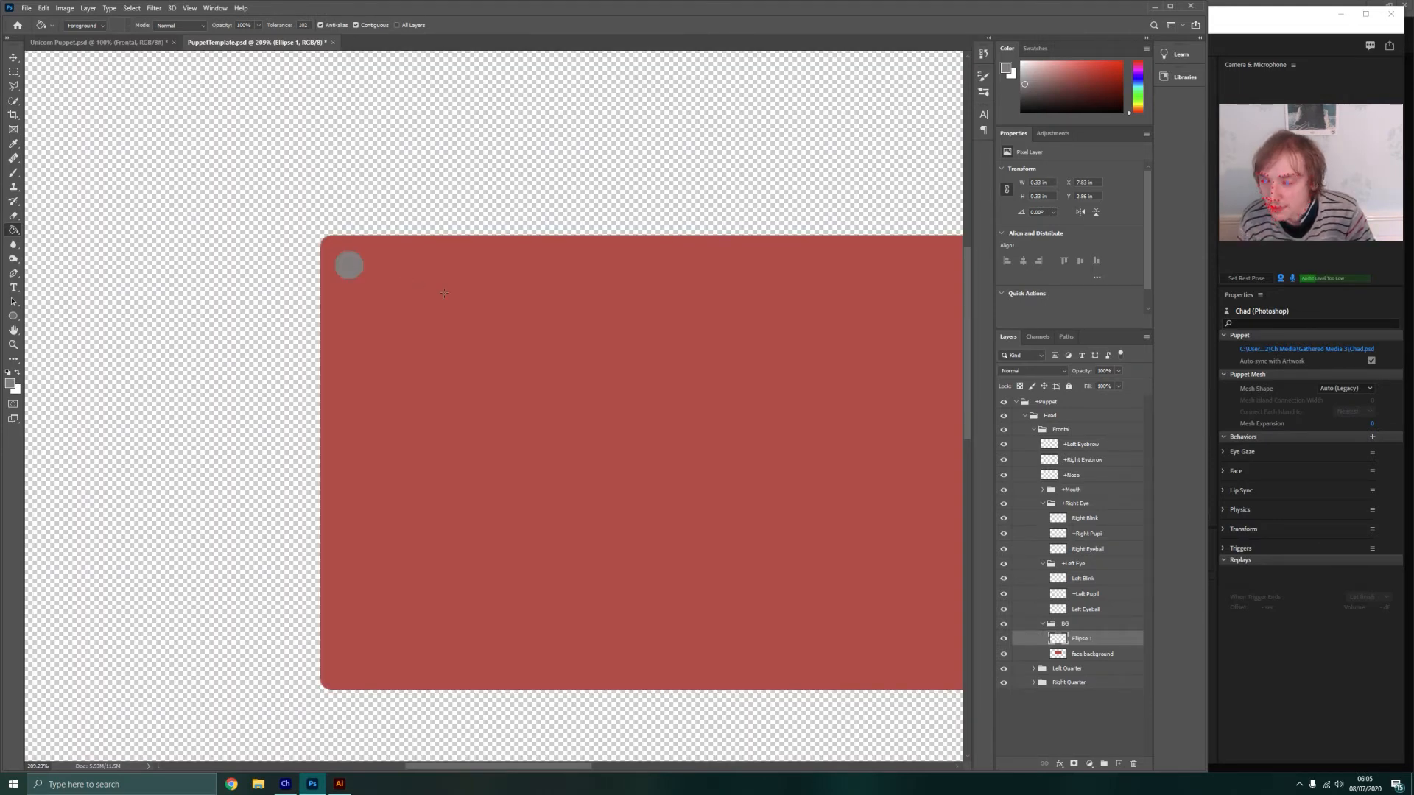
Duplicate the grey corner circle onto a new layer and place the copy in the red rectangle's upper-right corner
scroll(455, 295, "down", 9)
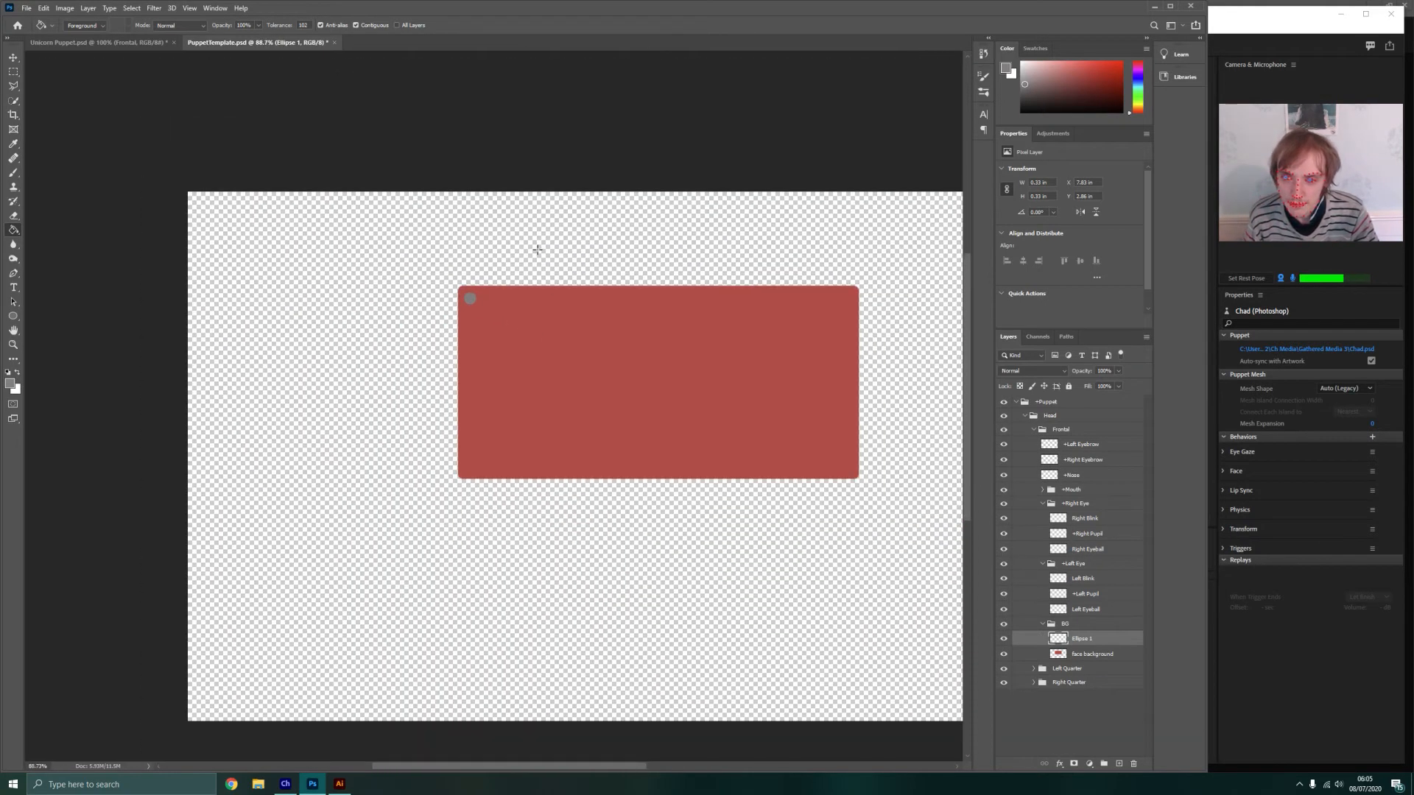
left_click_drag(536, 248, 425, 241)
left_click(12, 315)
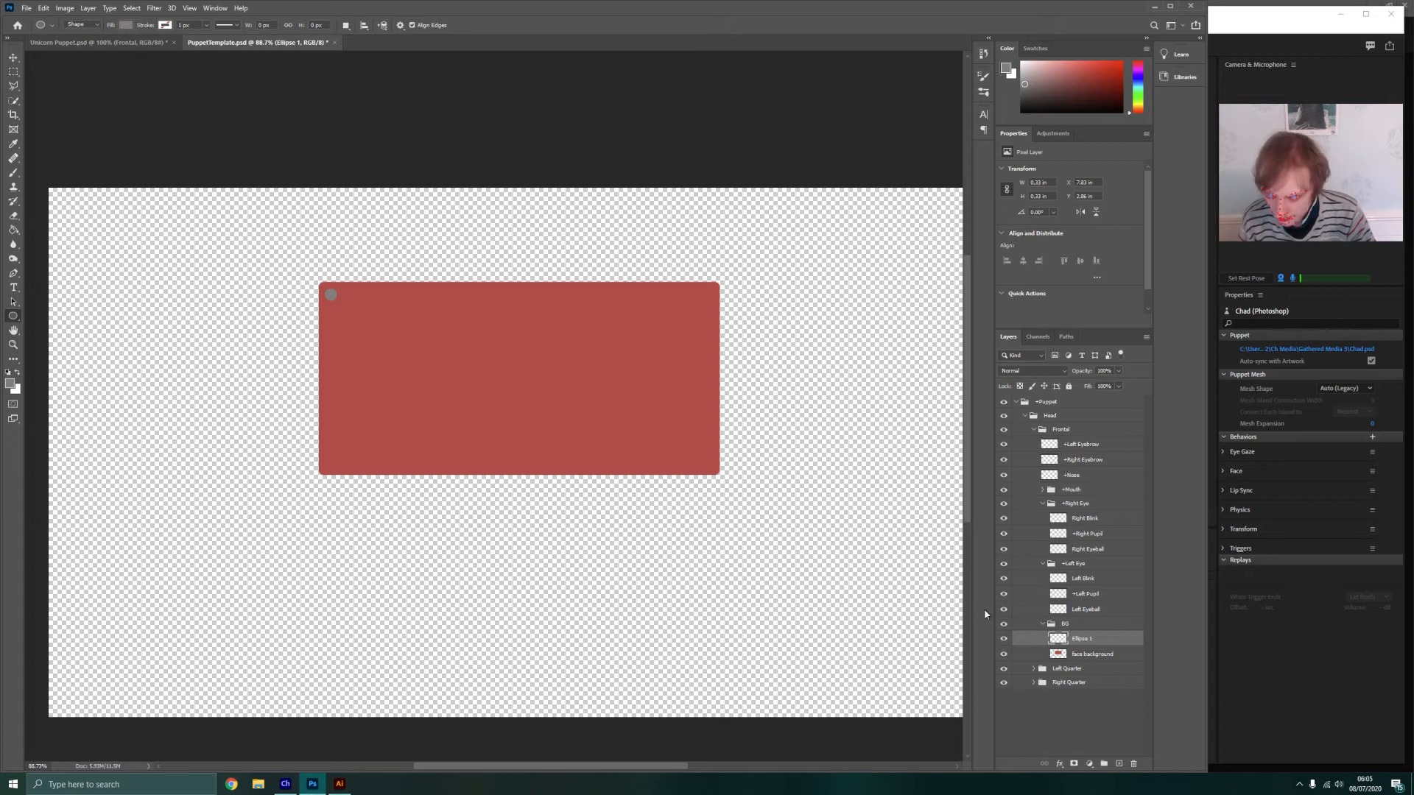
left_click(13, 72)
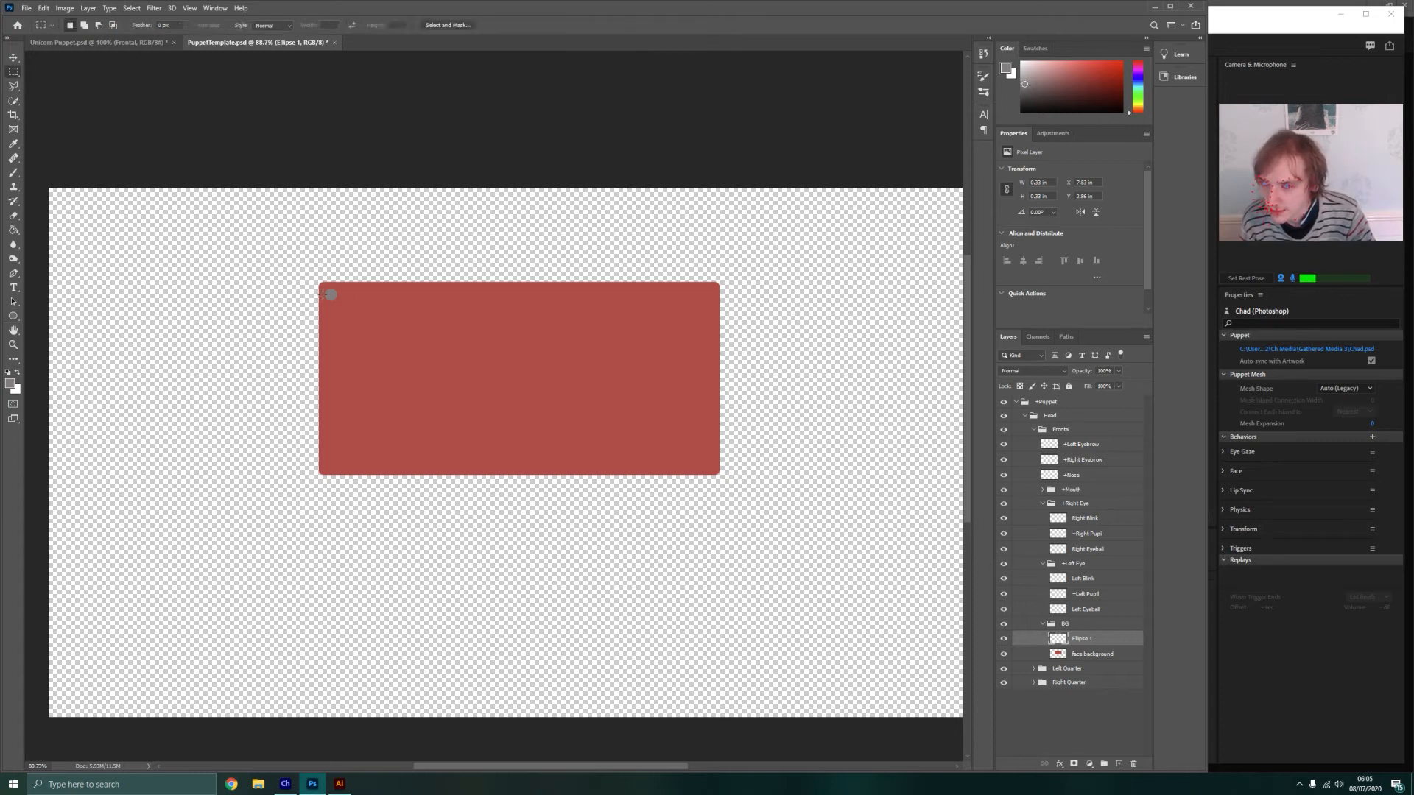
left_click_drag(322, 283, 354, 315)
key("ctrl+j")
key("v")
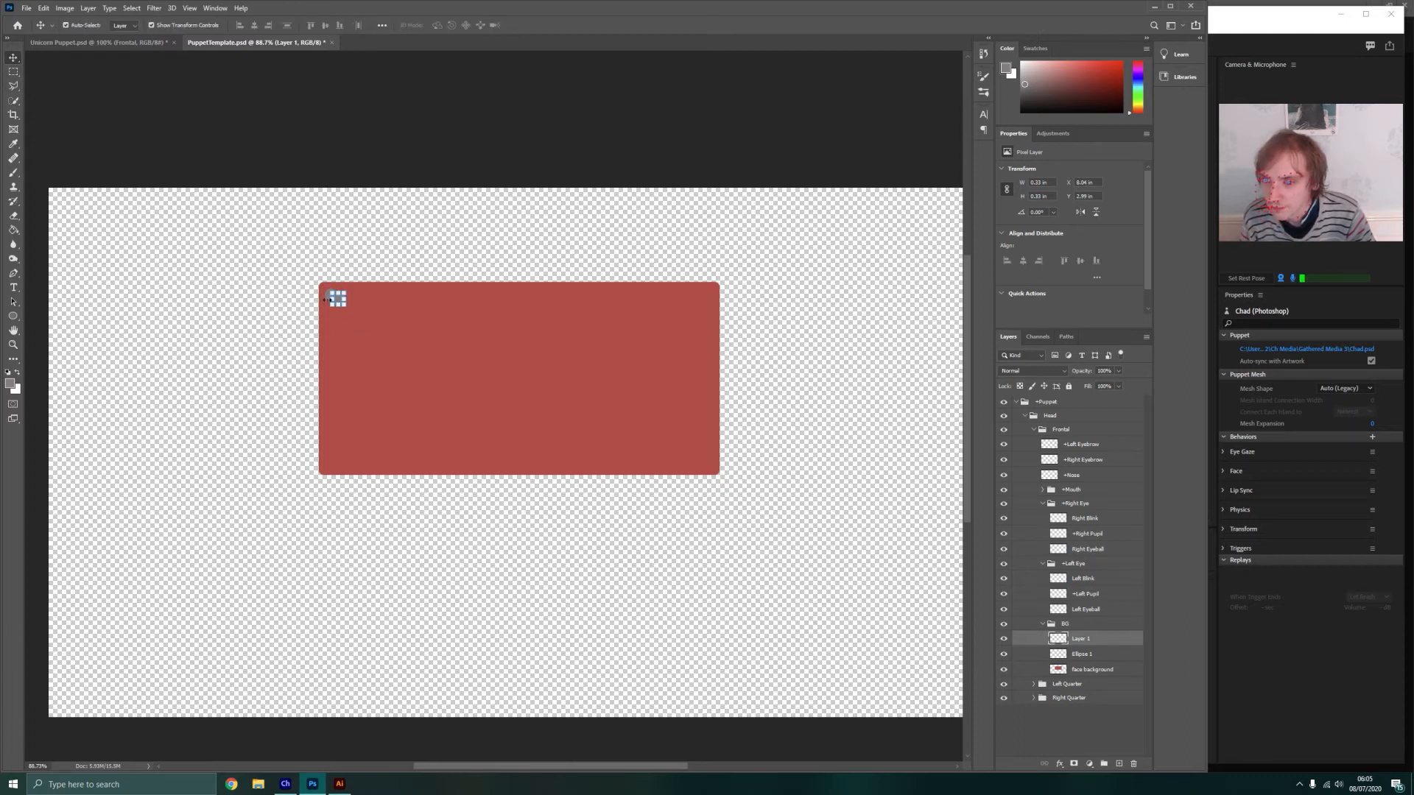
left_click_drag(339, 302, 706, 296)
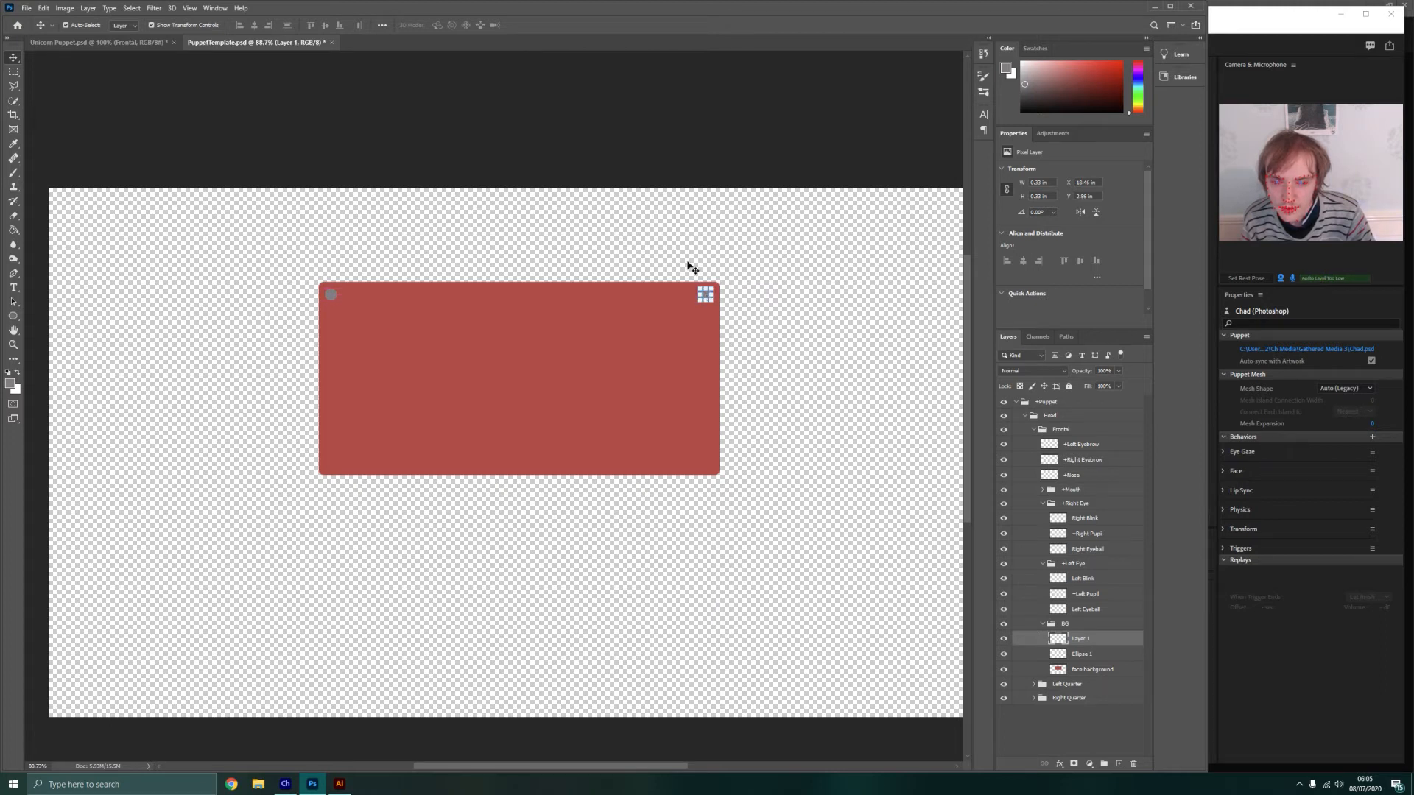
left_click(687, 268)
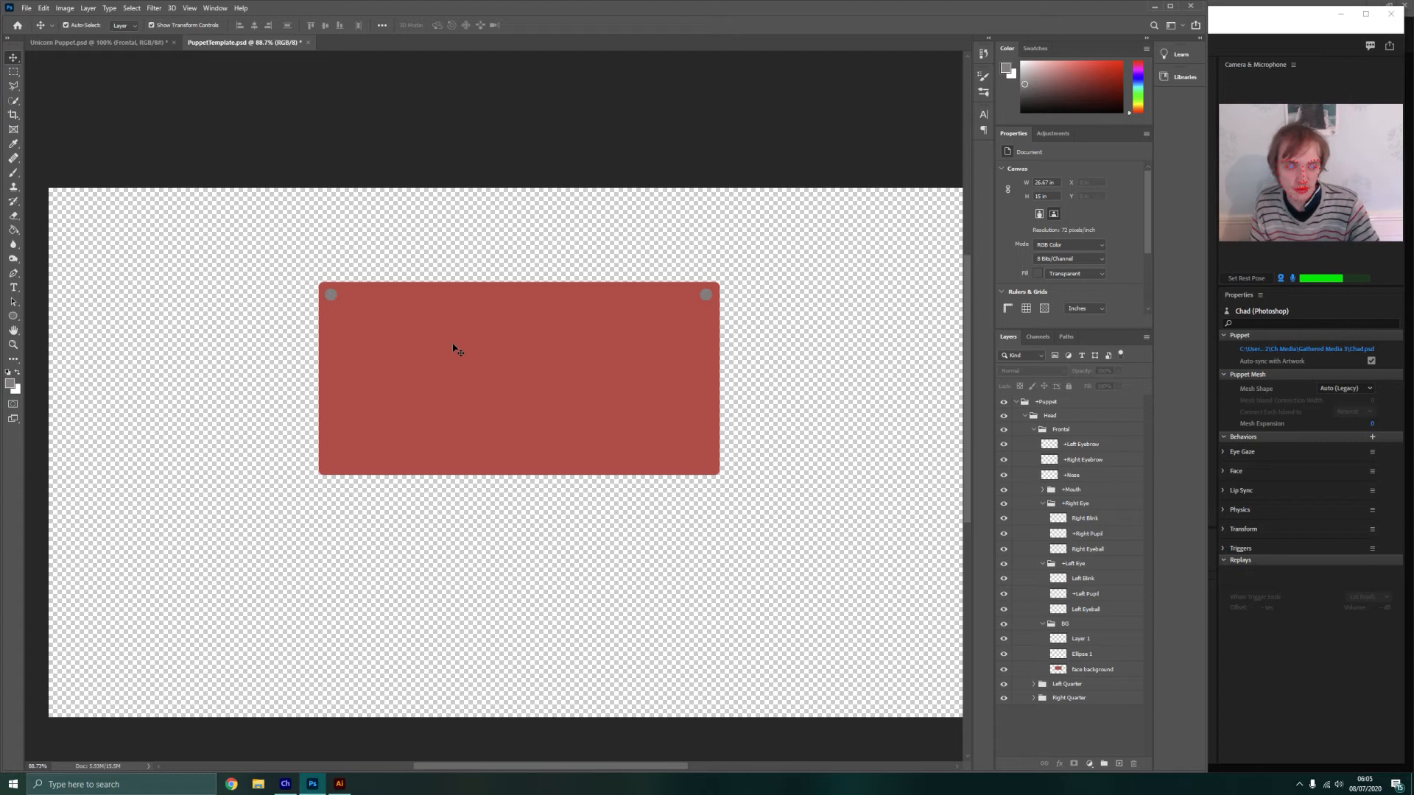
Merge the two grey circle layers with the face background layer
left_click(1082, 642)
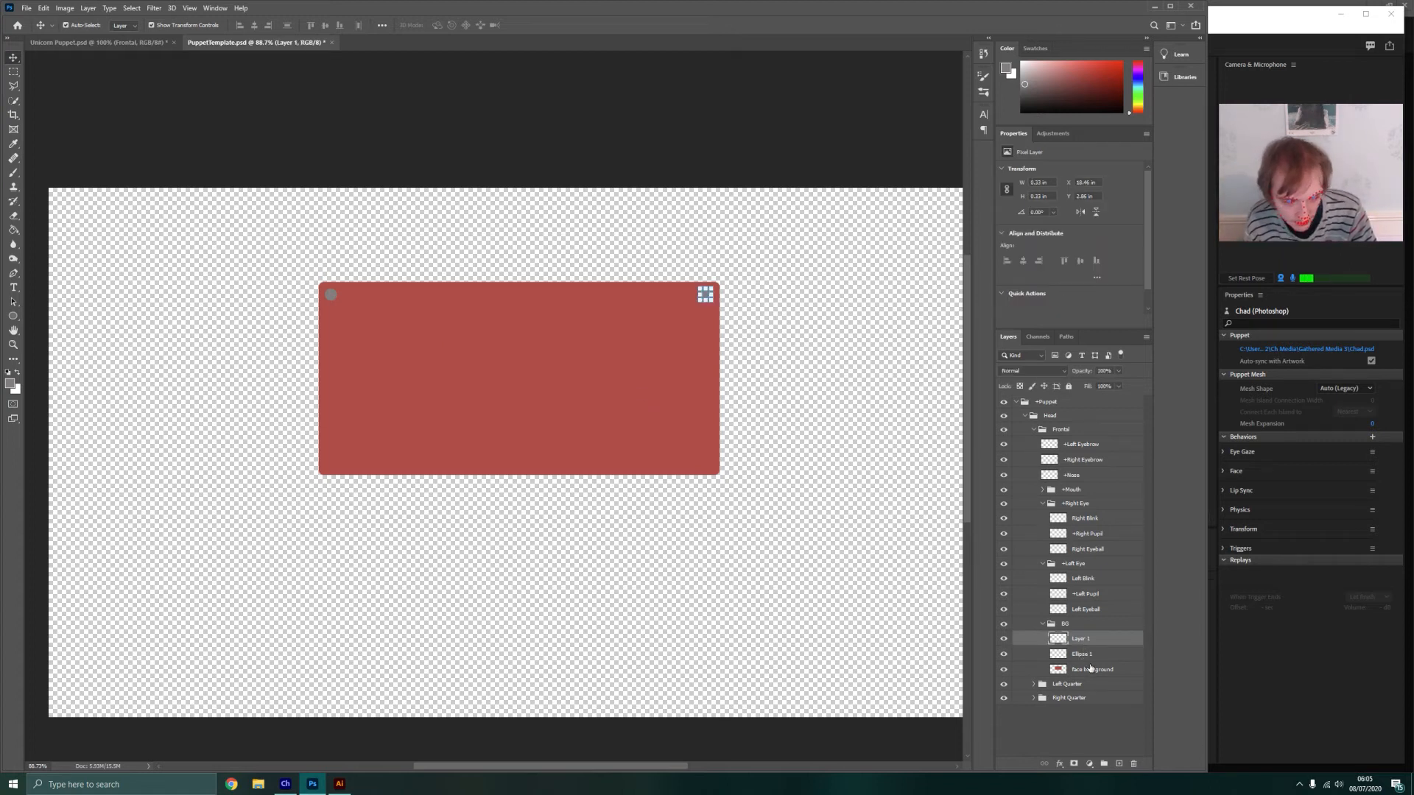
left_click(1089, 670, "shift")
right_click(1087, 657)
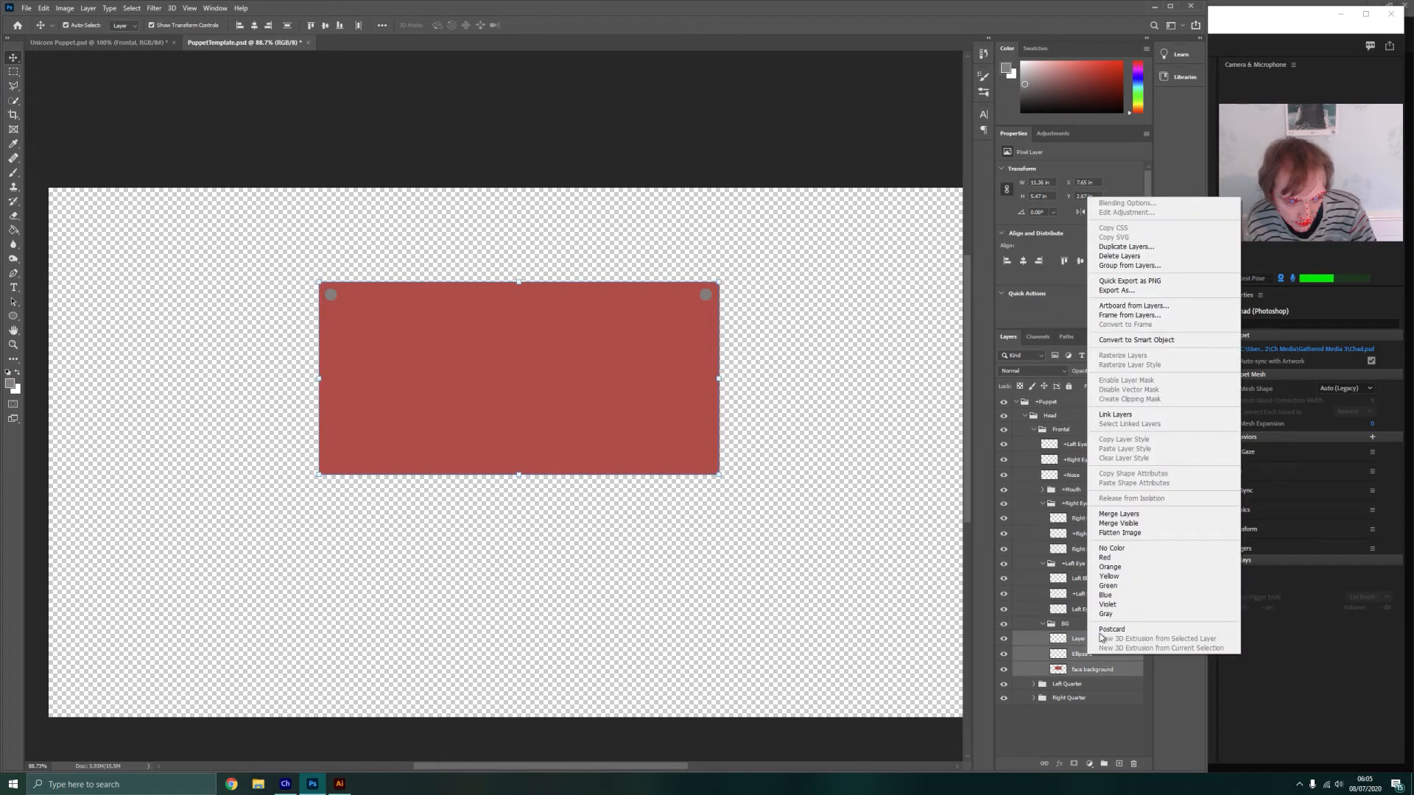
left_click(1118, 514)
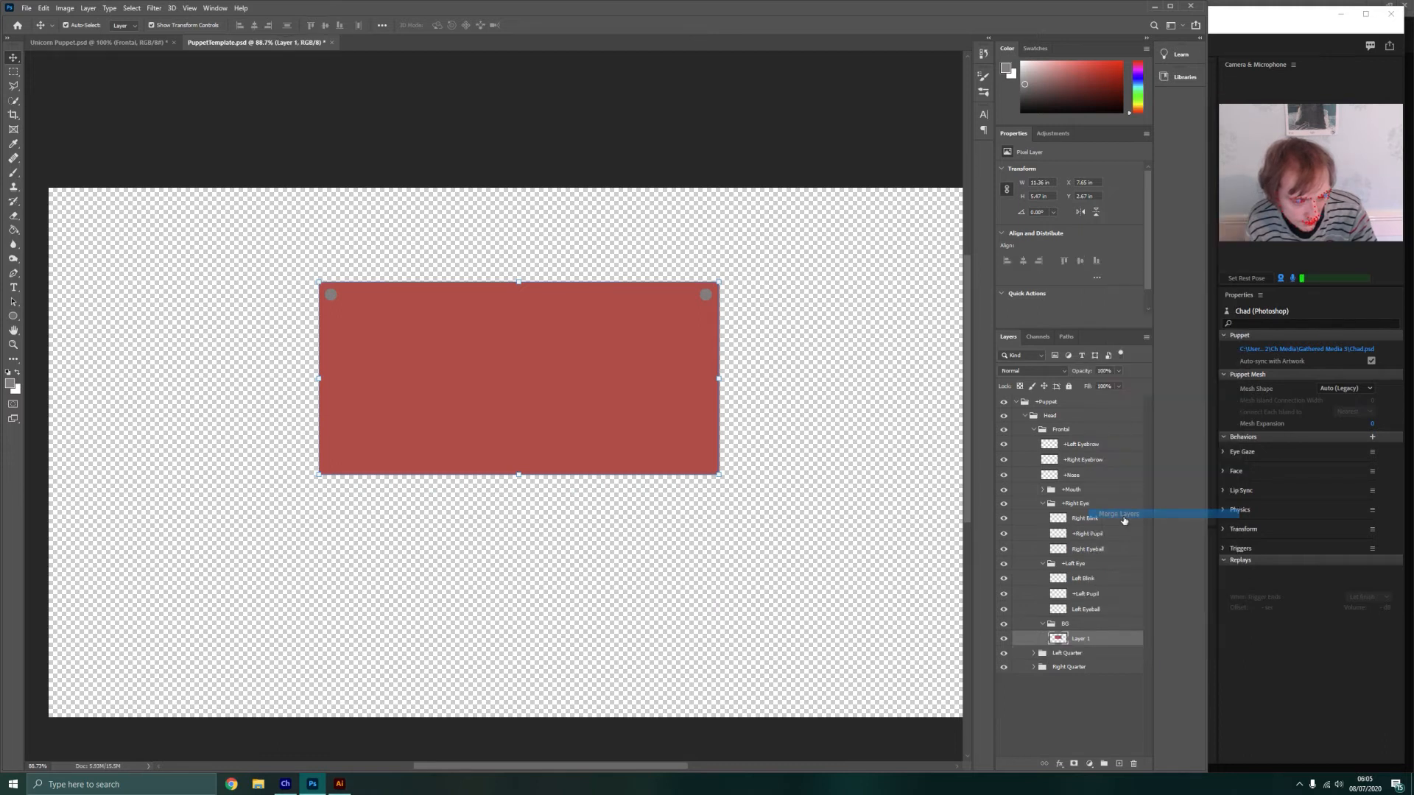
Examine the Frontal head's BG group in Unicorn Puppet.psd as a reference and return to PuppetTemplate.psd
right_click(1079, 640)
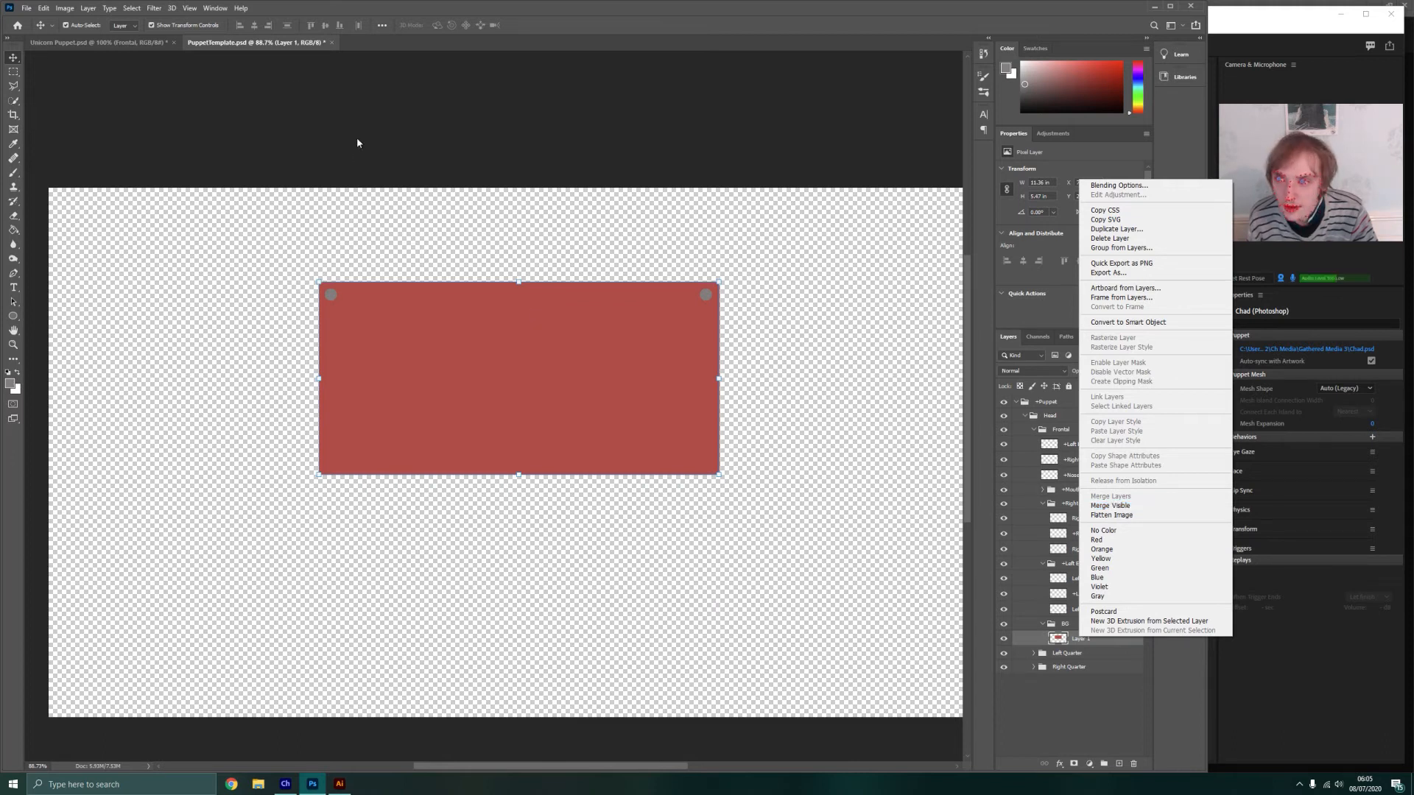
left_click(93, 39)
left_click(88, 41)
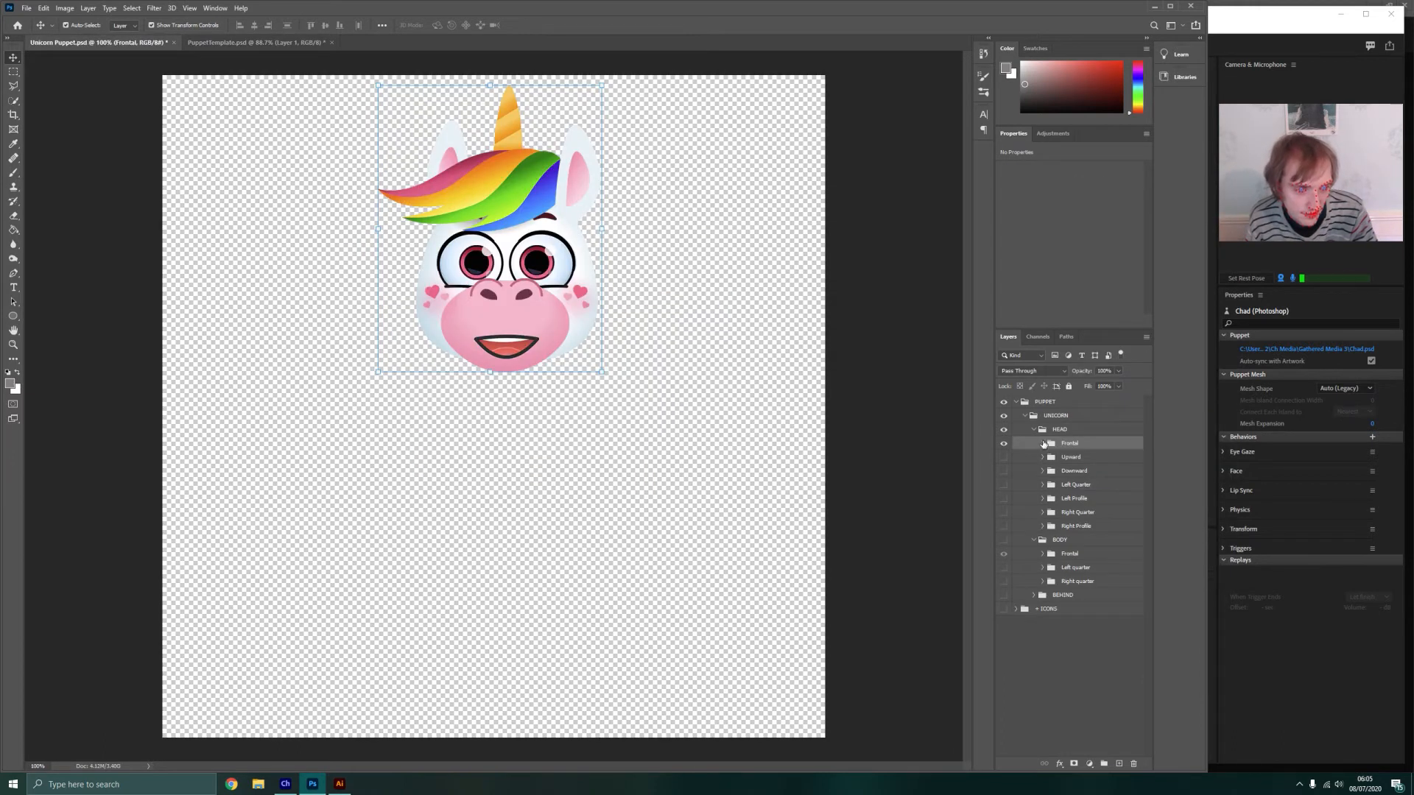
left_click(1043, 444)
scroll(1096, 582, "down", 3)
scroll(1095, 582, "down", 1)
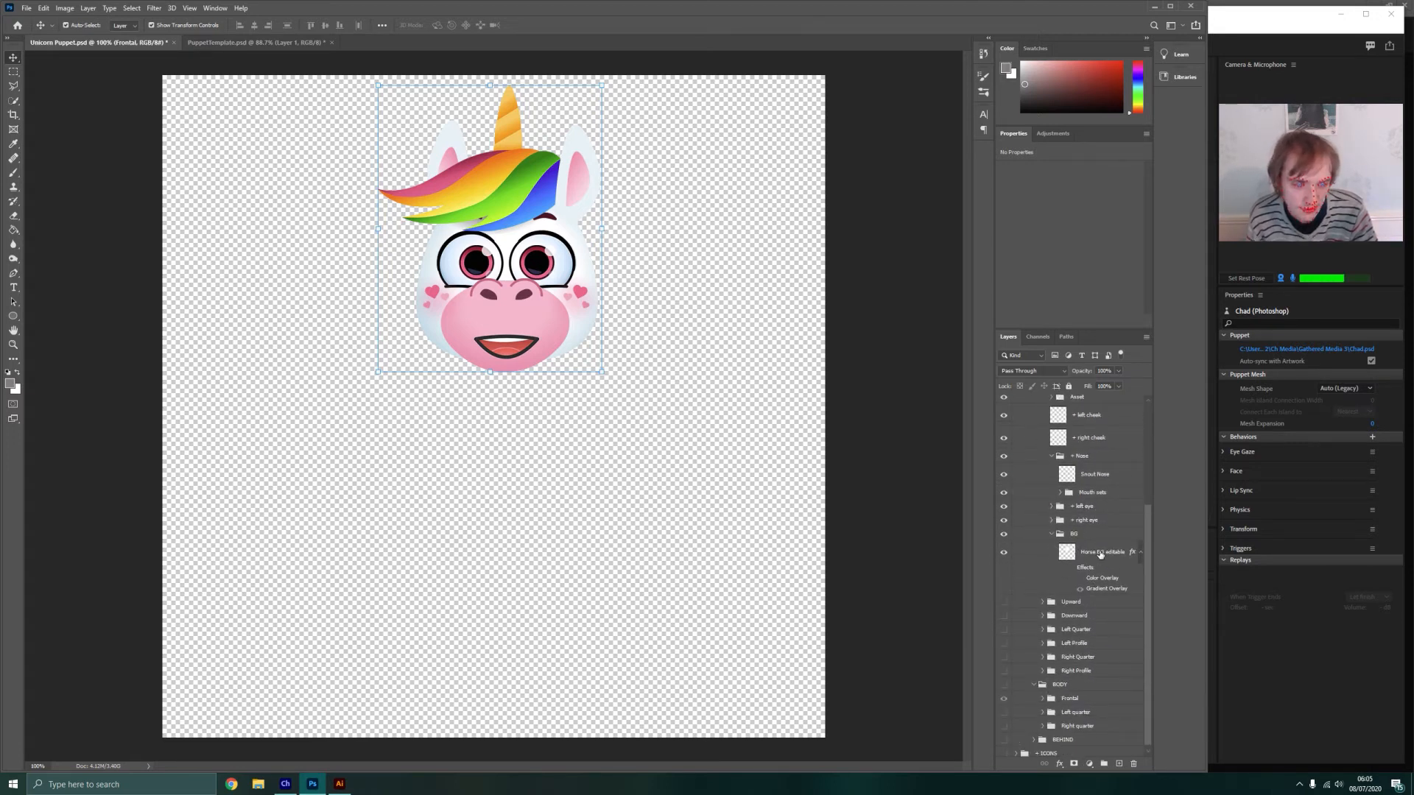
left_click(230, 43)
Rename the merged layer in the BG group as Head
right_click(1089, 648)
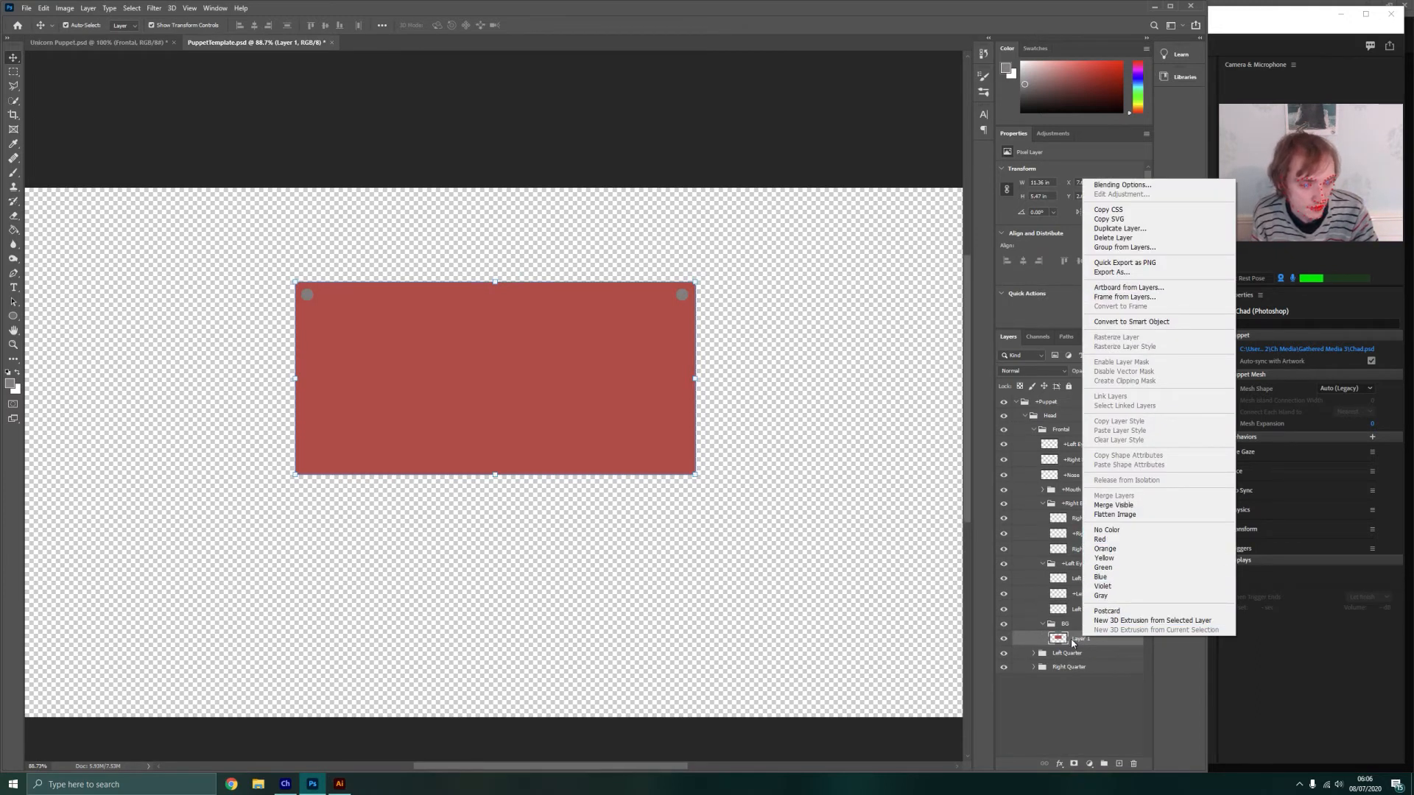
left_click(1073, 643)
double_click(1081, 638)
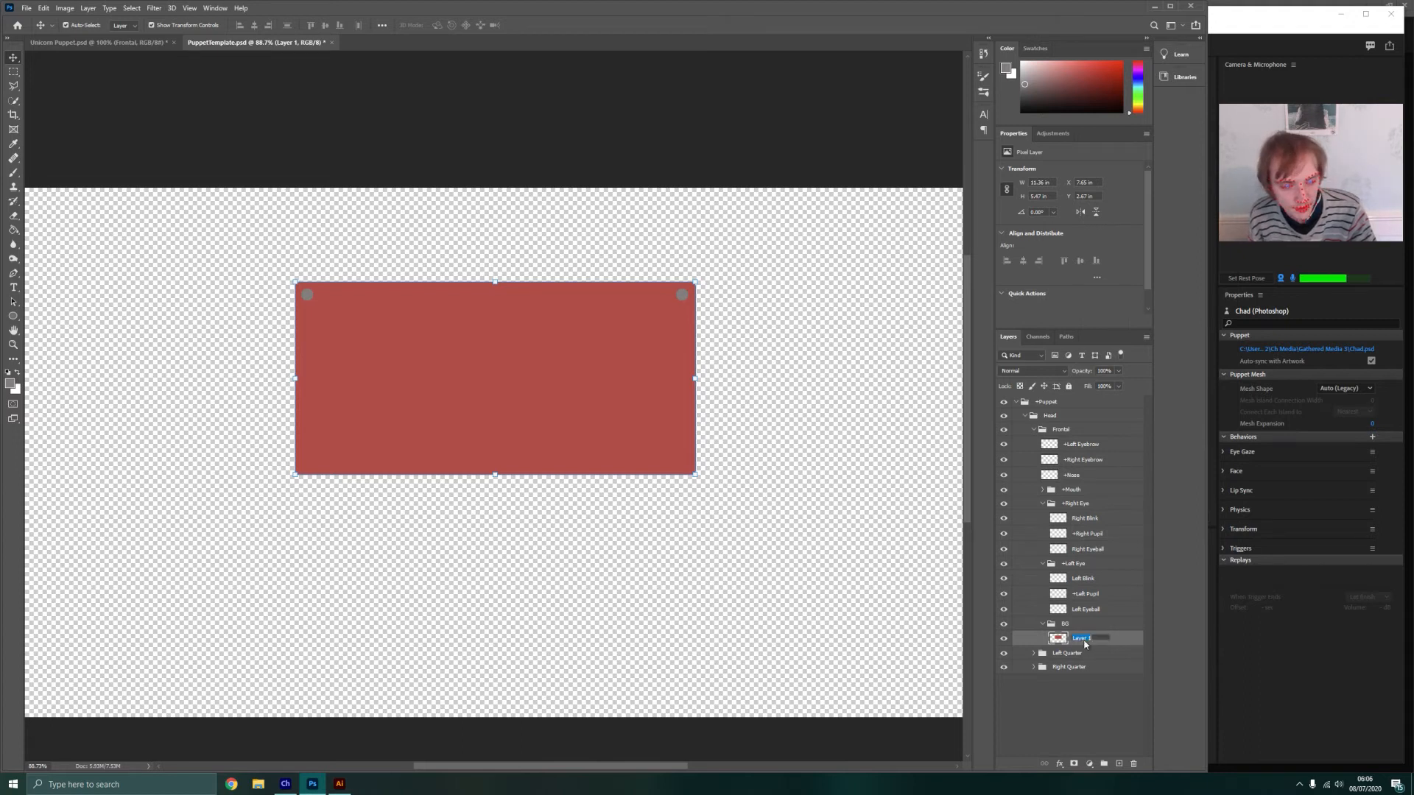
type("Head")
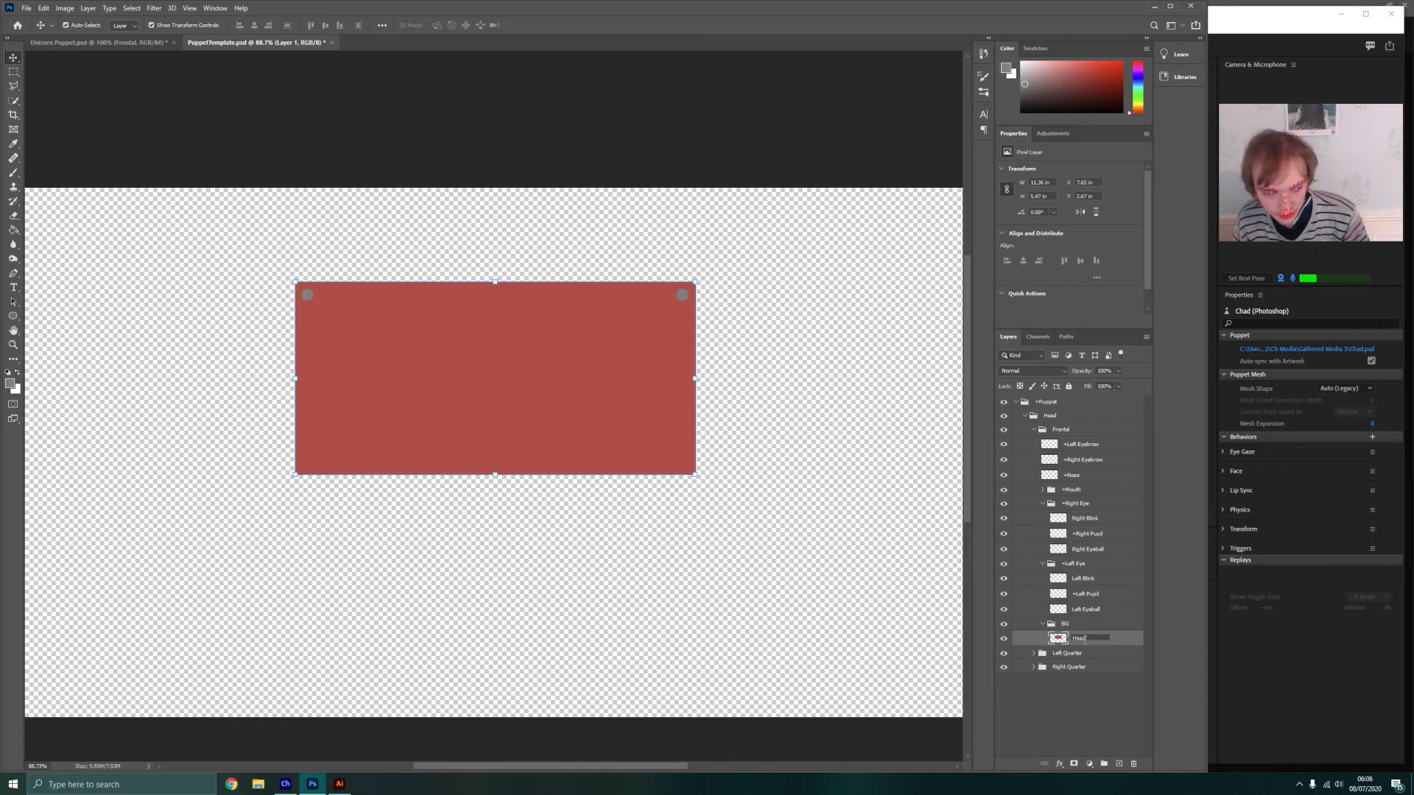
key("Return")
Rename the layer in the BG group as Face
double_click(1083, 643)
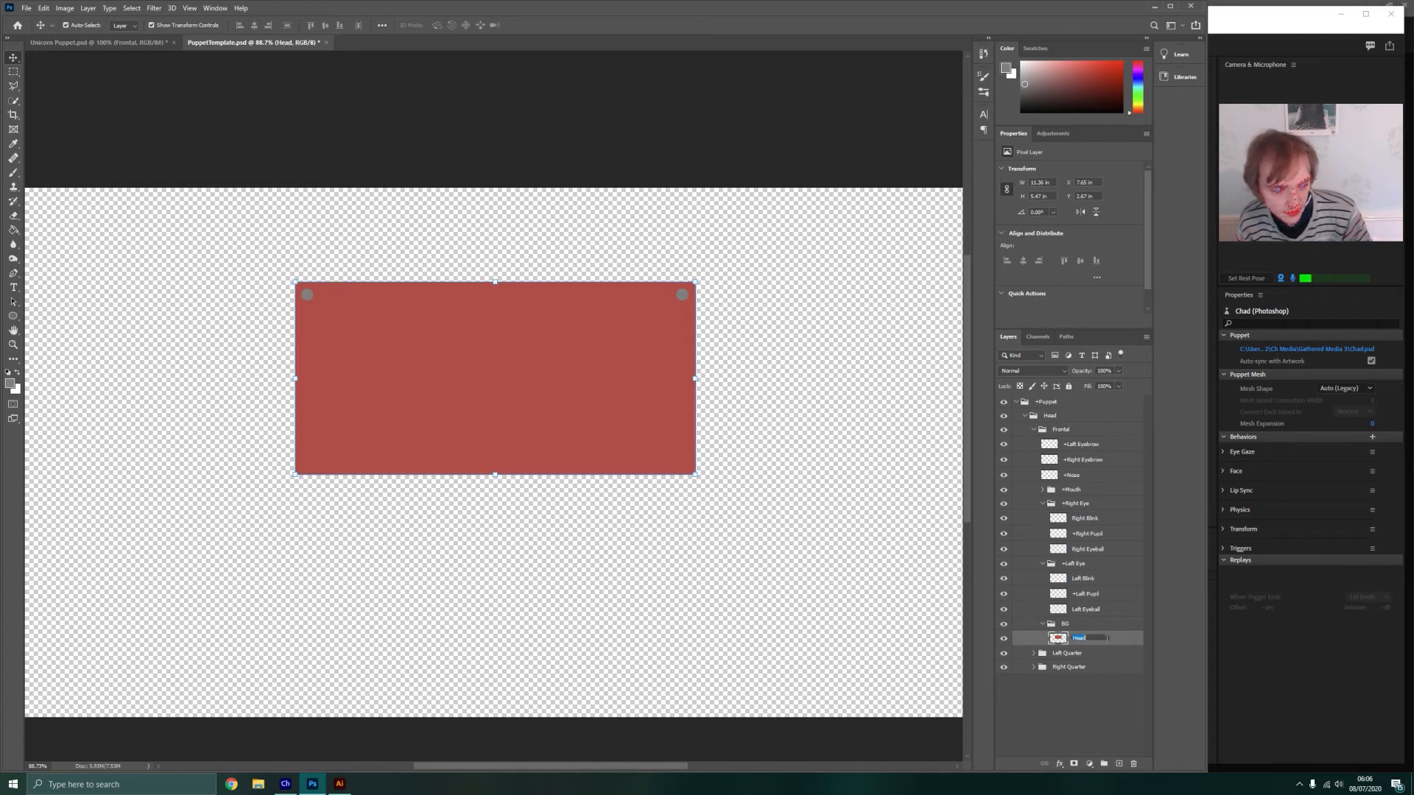
type("Fa")
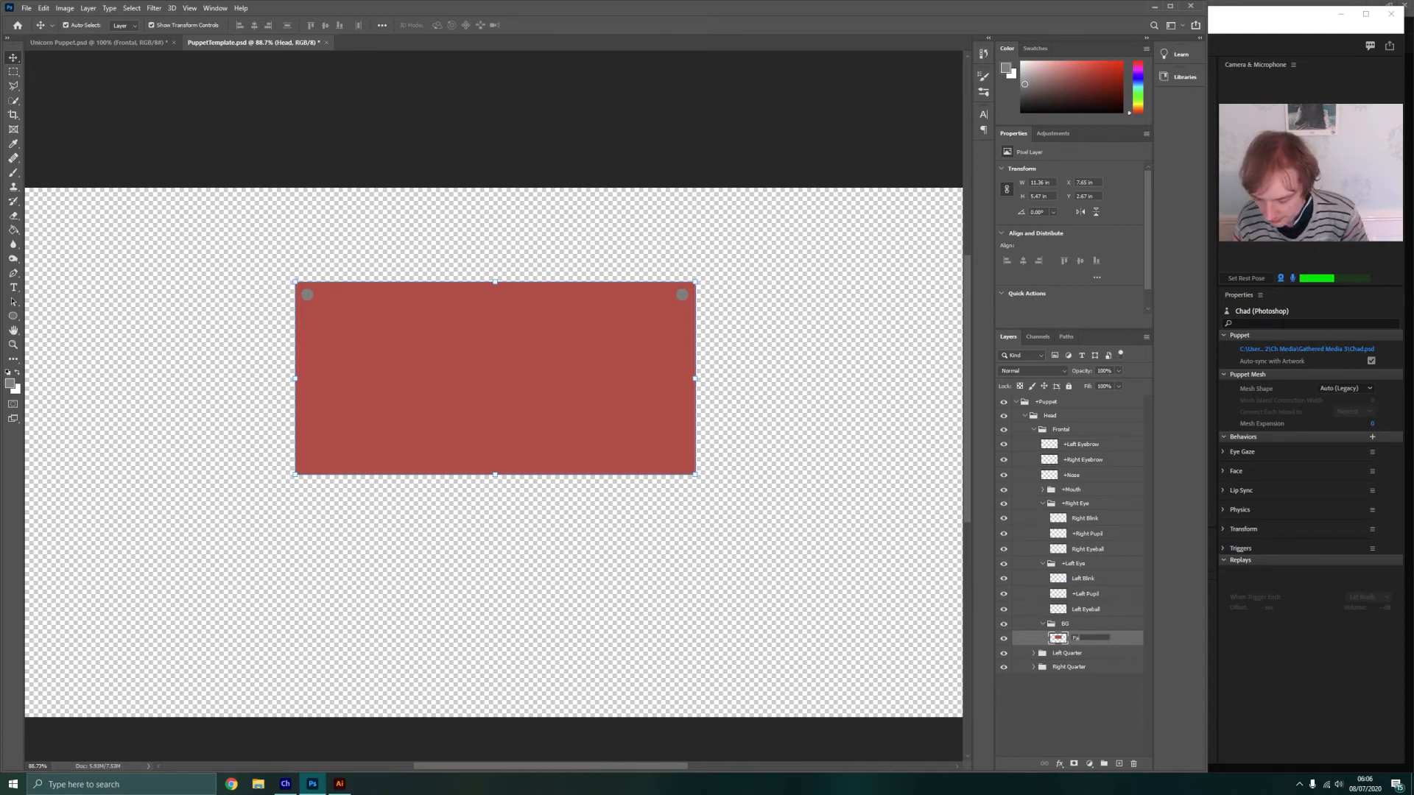
type("ce")
key("Return")
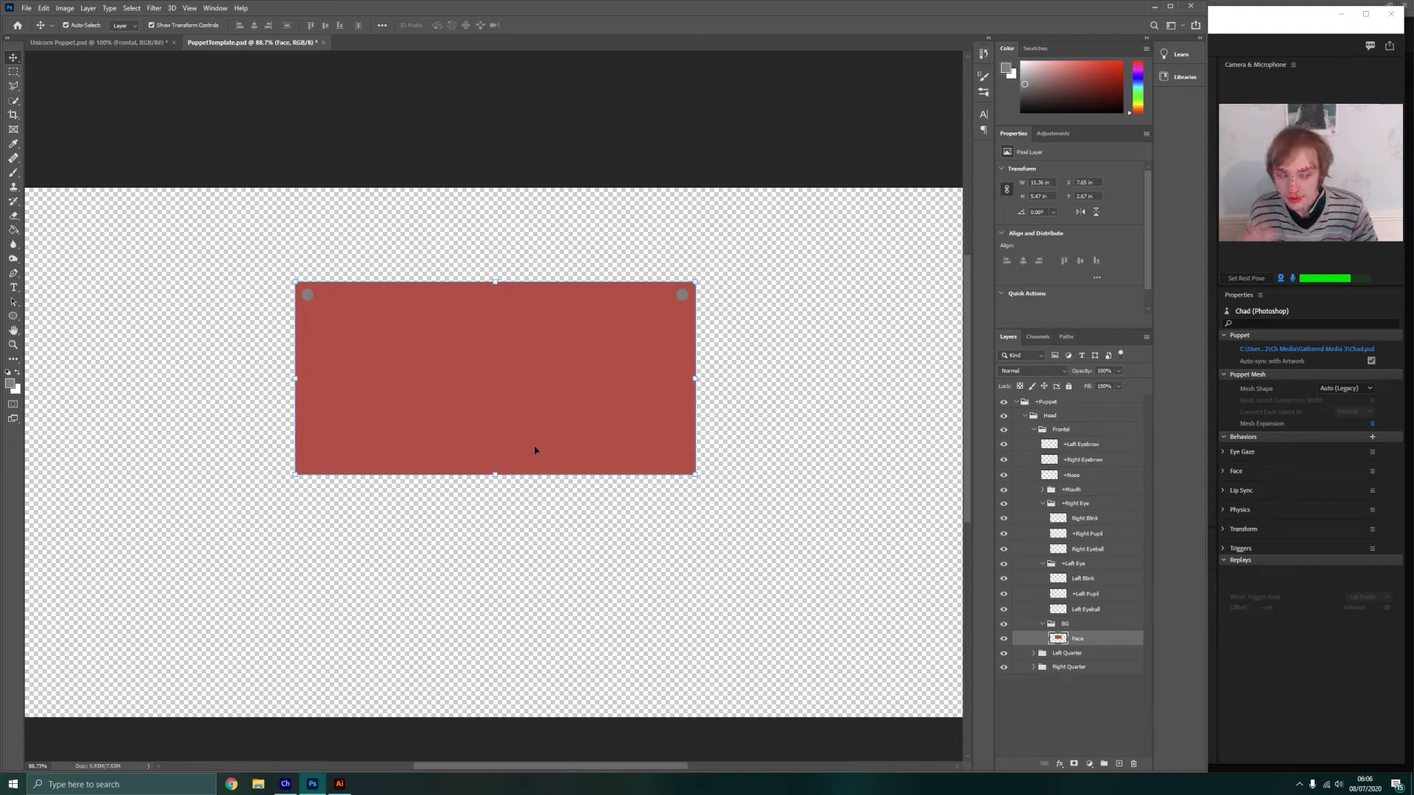
Draw a light blue circle about 204 px wide on the Right Eyeball layer, placed in the red rectangle's left part near the upper corner
left_click(1091, 506)
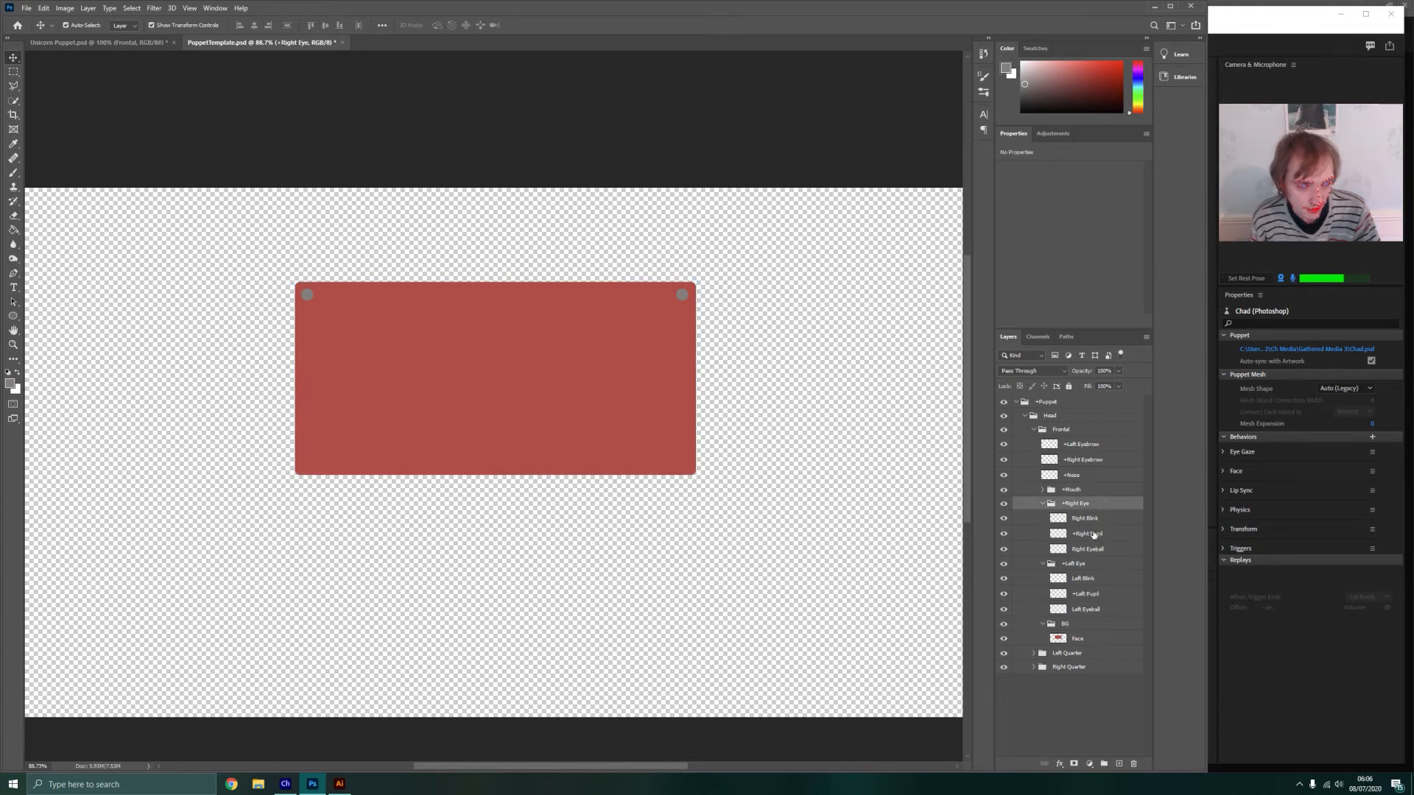
left_click(1089, 549)
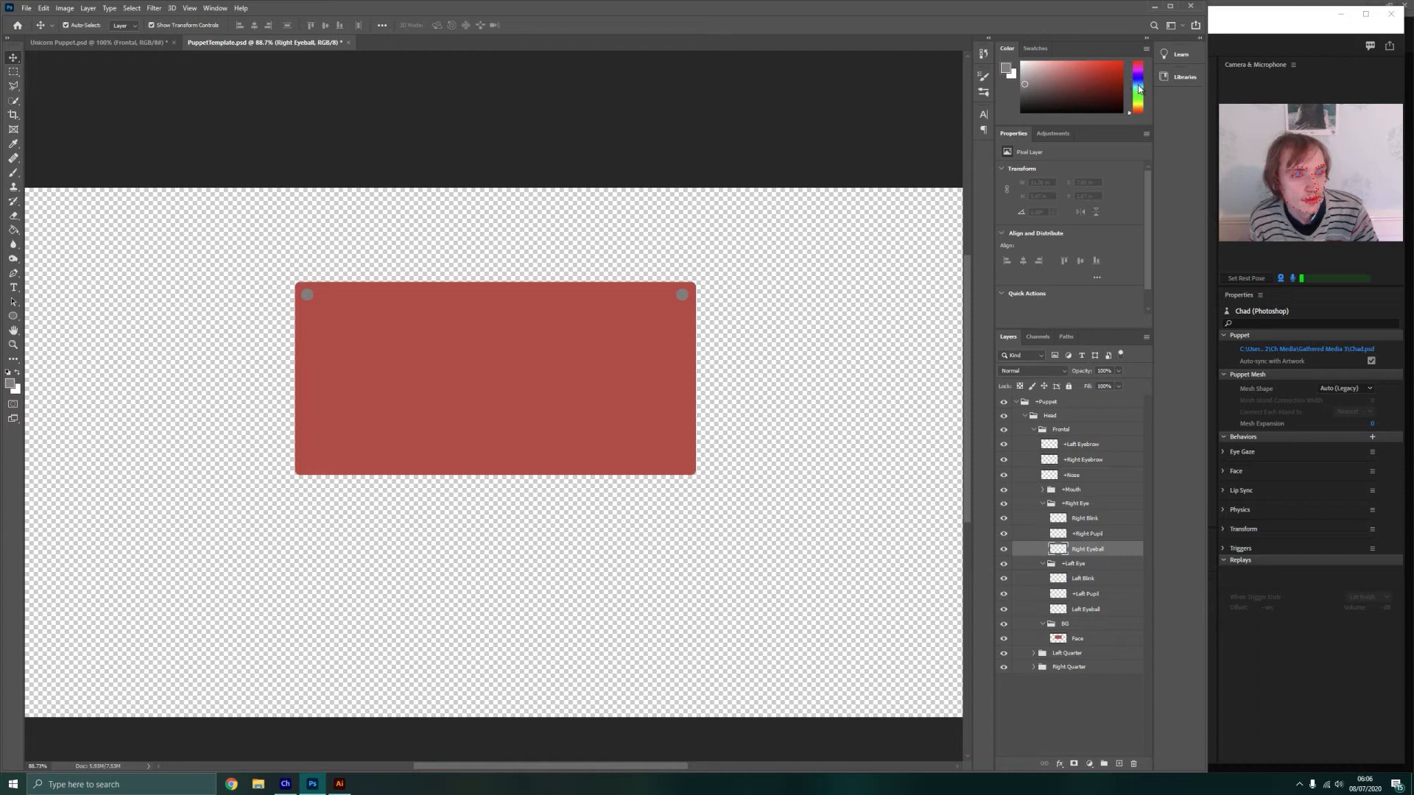
left_click(1137, 86)
left_click(1062, 68)
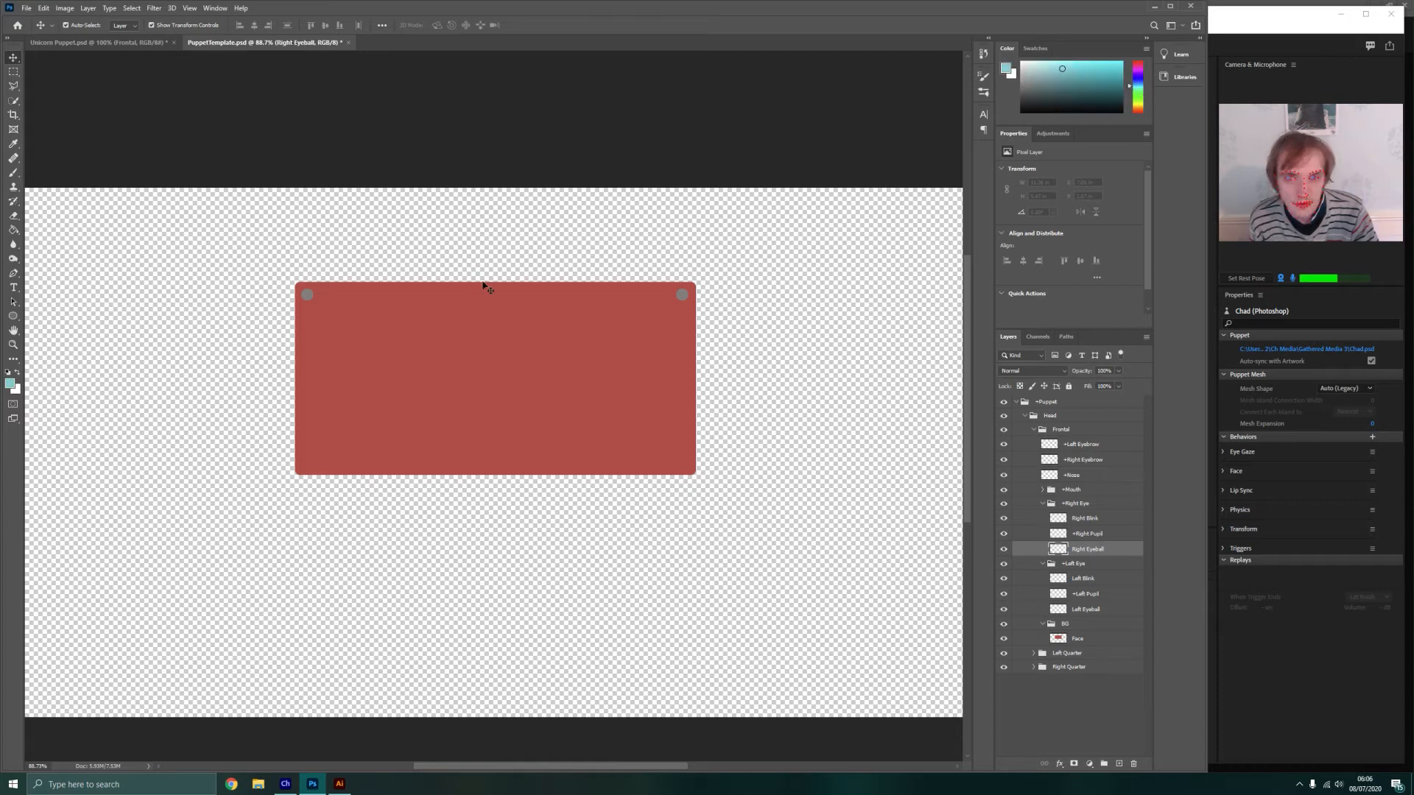
left_click(14, 315)
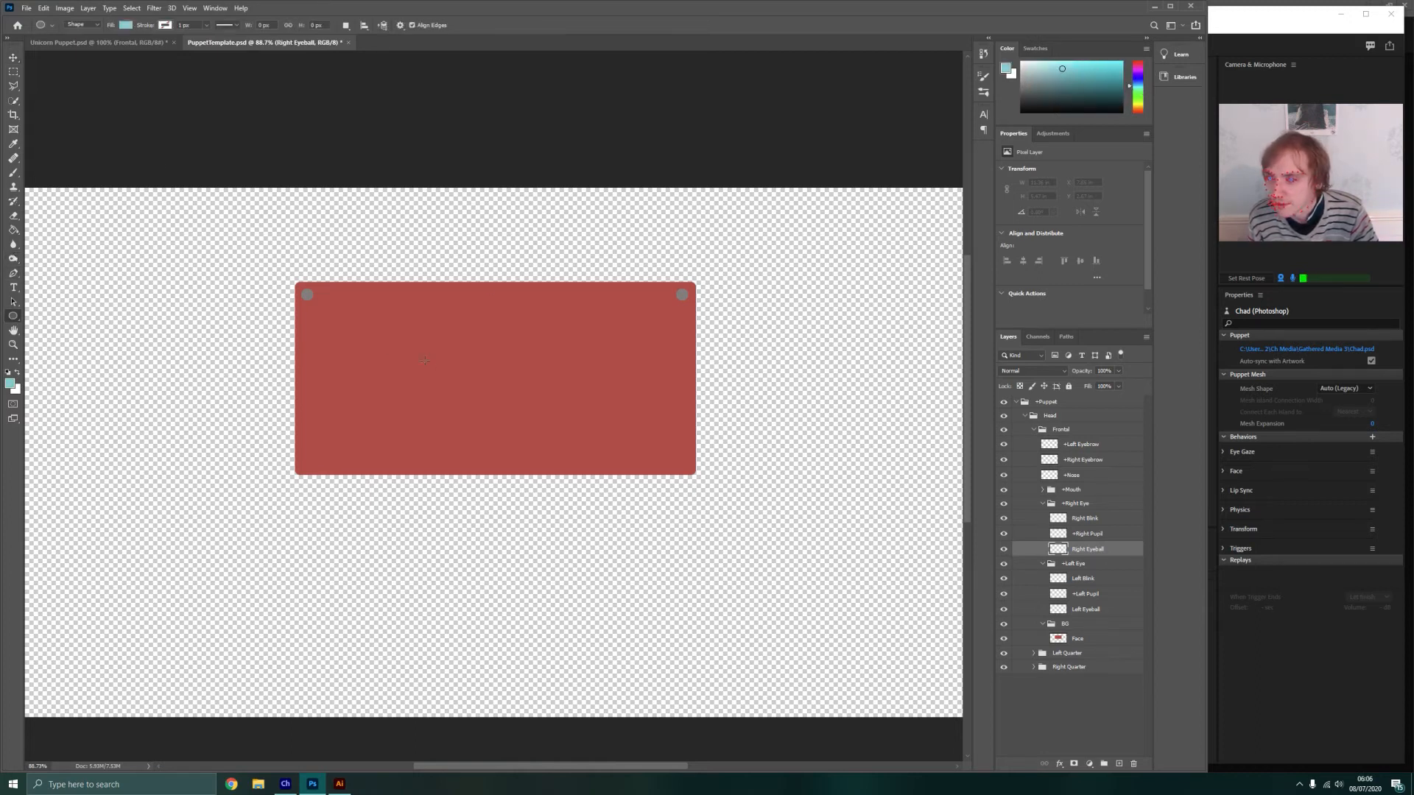
left_click_drag(322, 320, 422, 444)
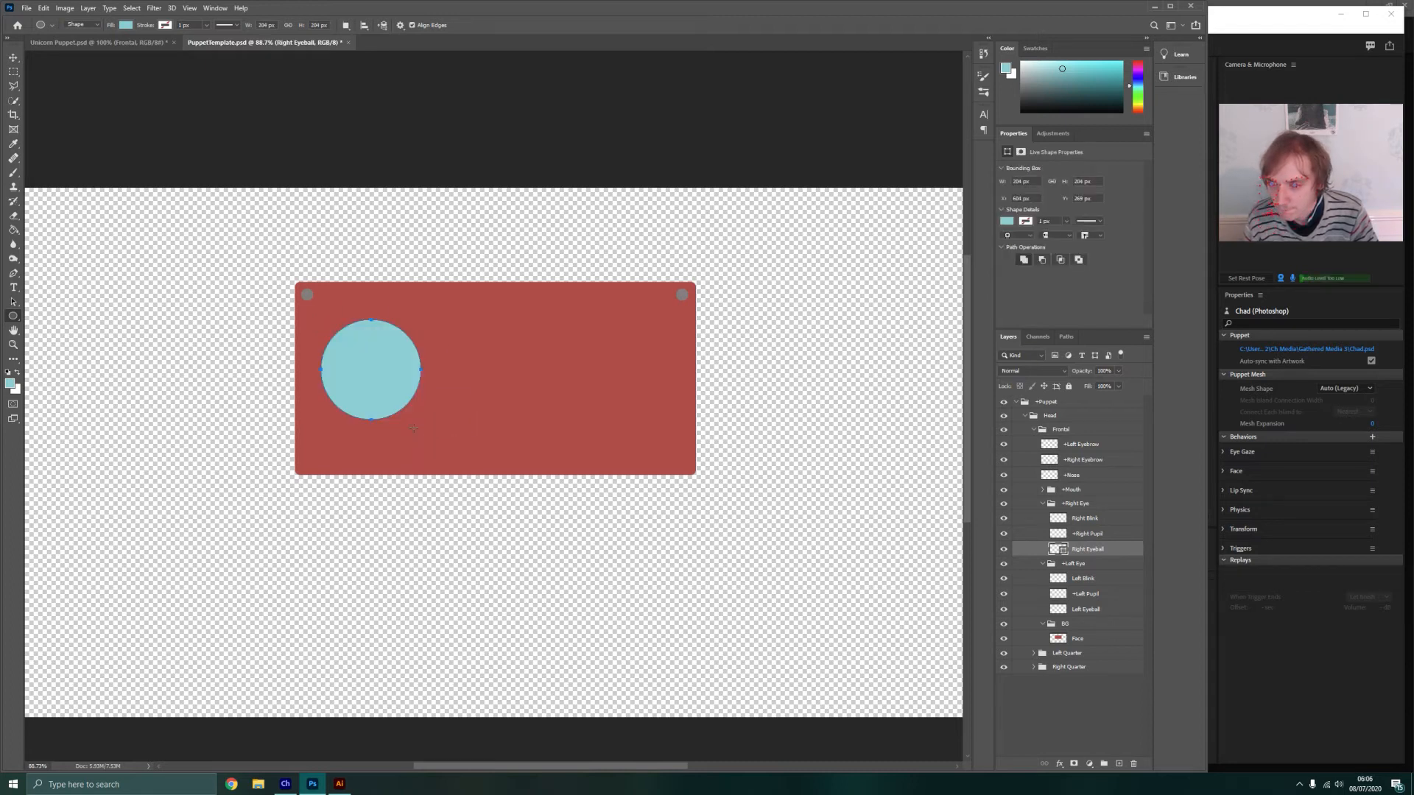
left_click(13, 57)
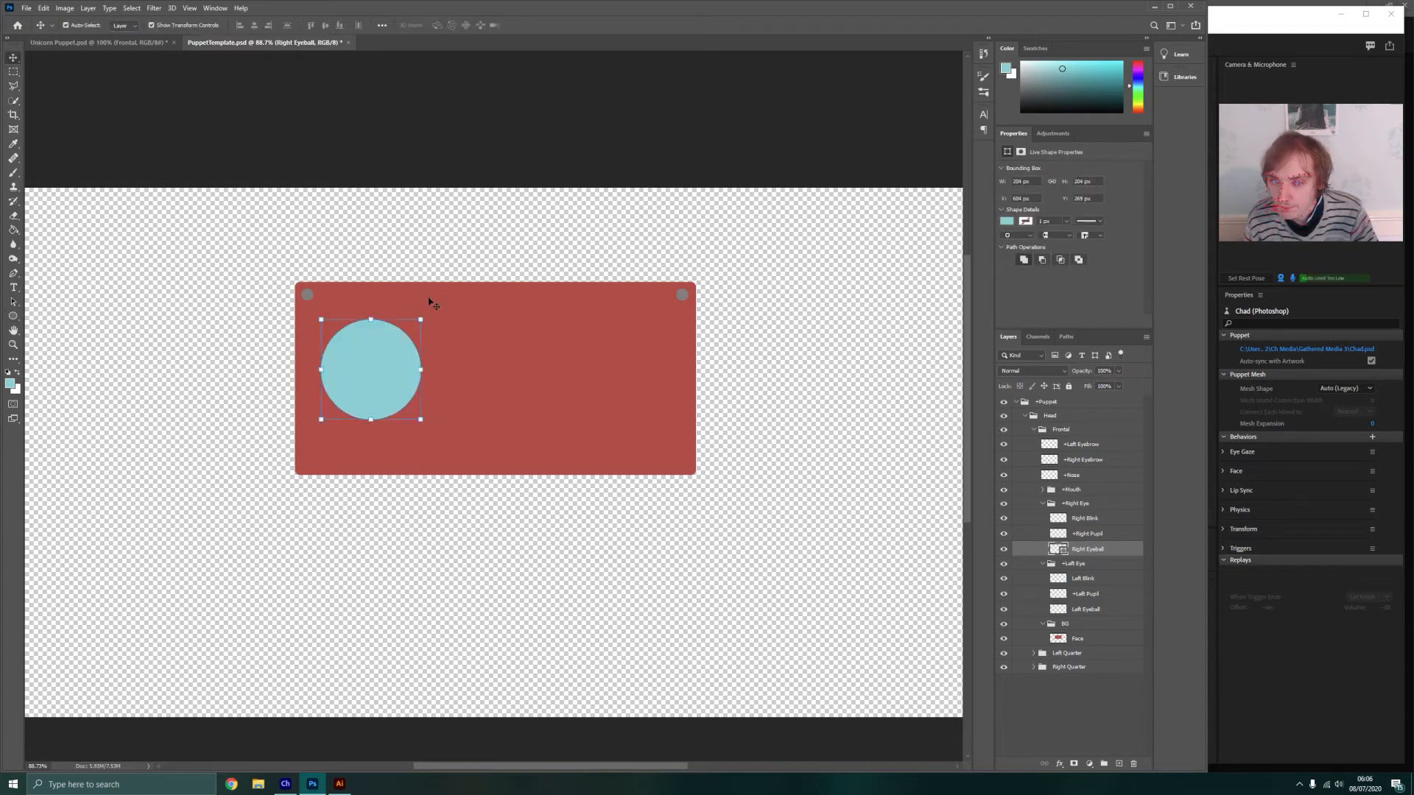
mouse_move(362, 368)
left_mouse_down()
mouse_move(353, 383)
mouse_move(352, 360)
left_mouse_up()
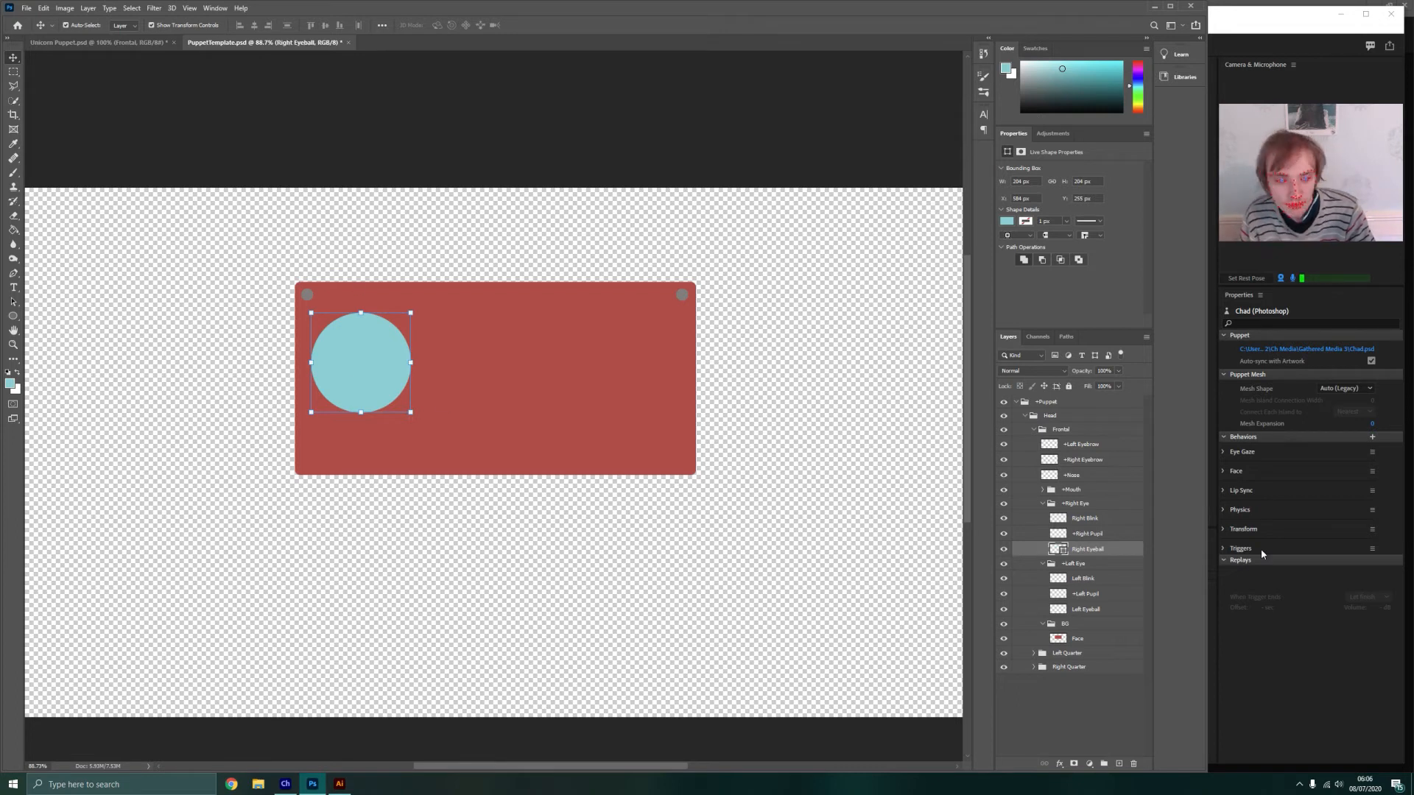
Draw a dark grey rounded square about 61 px wide with 10 px corners on the +Right Pupil layer, centred on the blue eyeball
left_click(1097, 536)
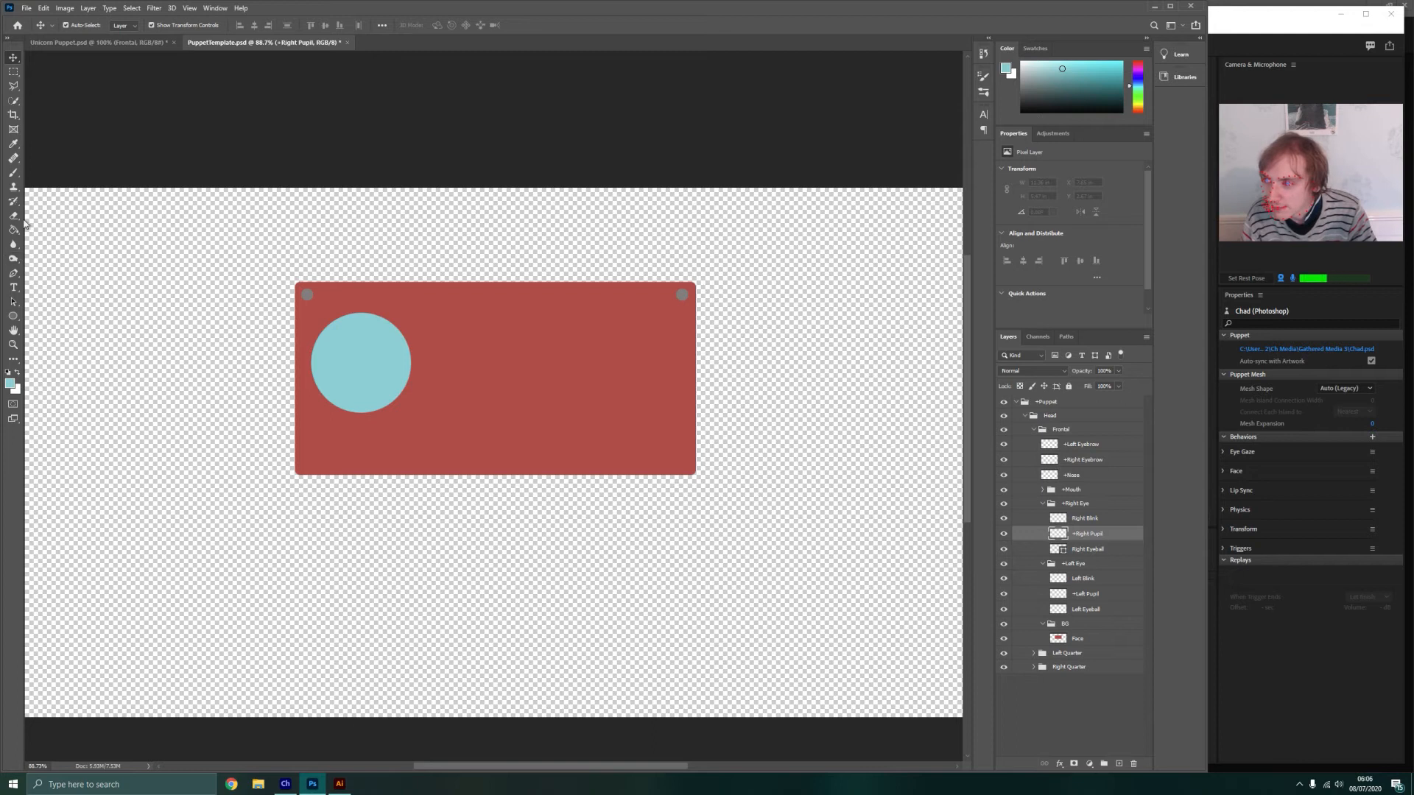
left_click(13, 316)
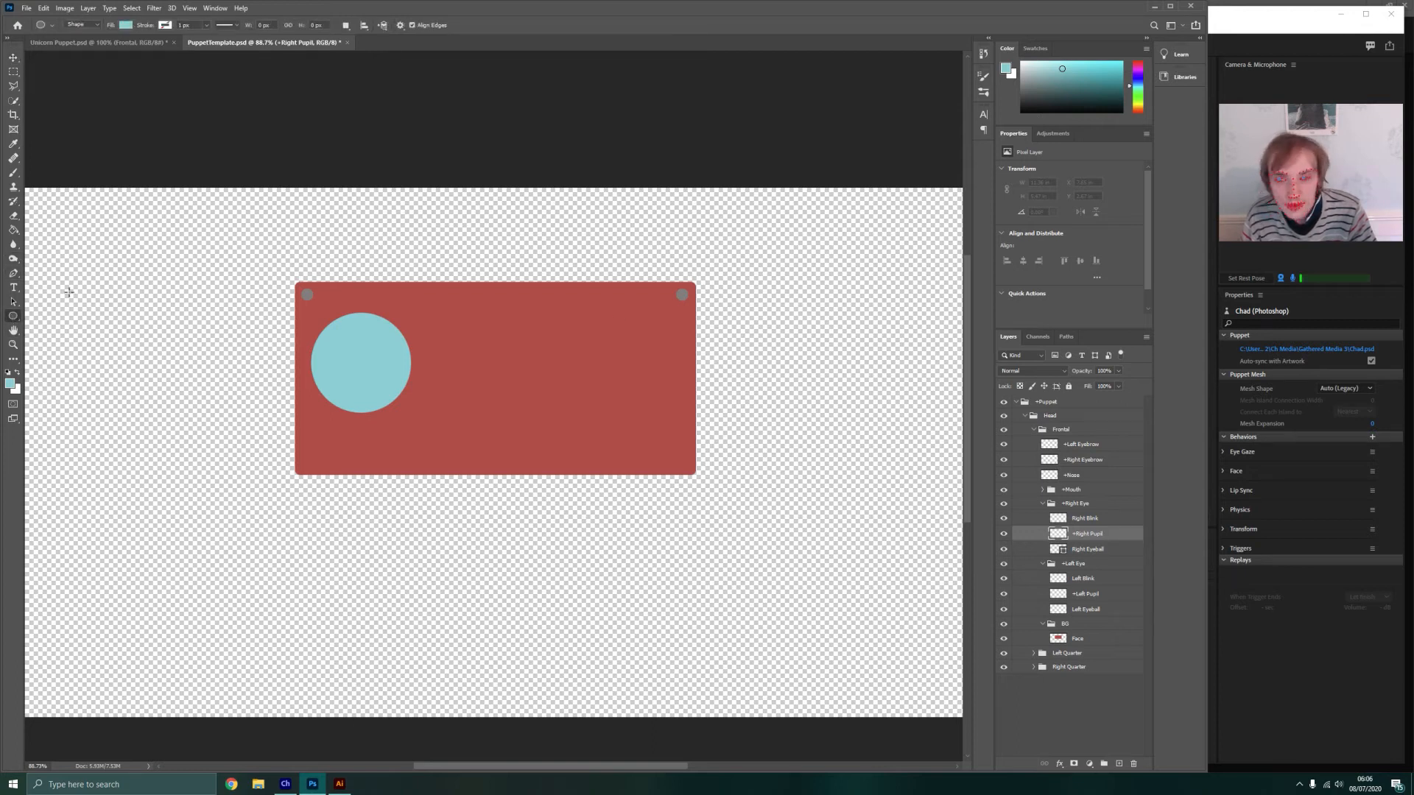
right_click(14, 317)
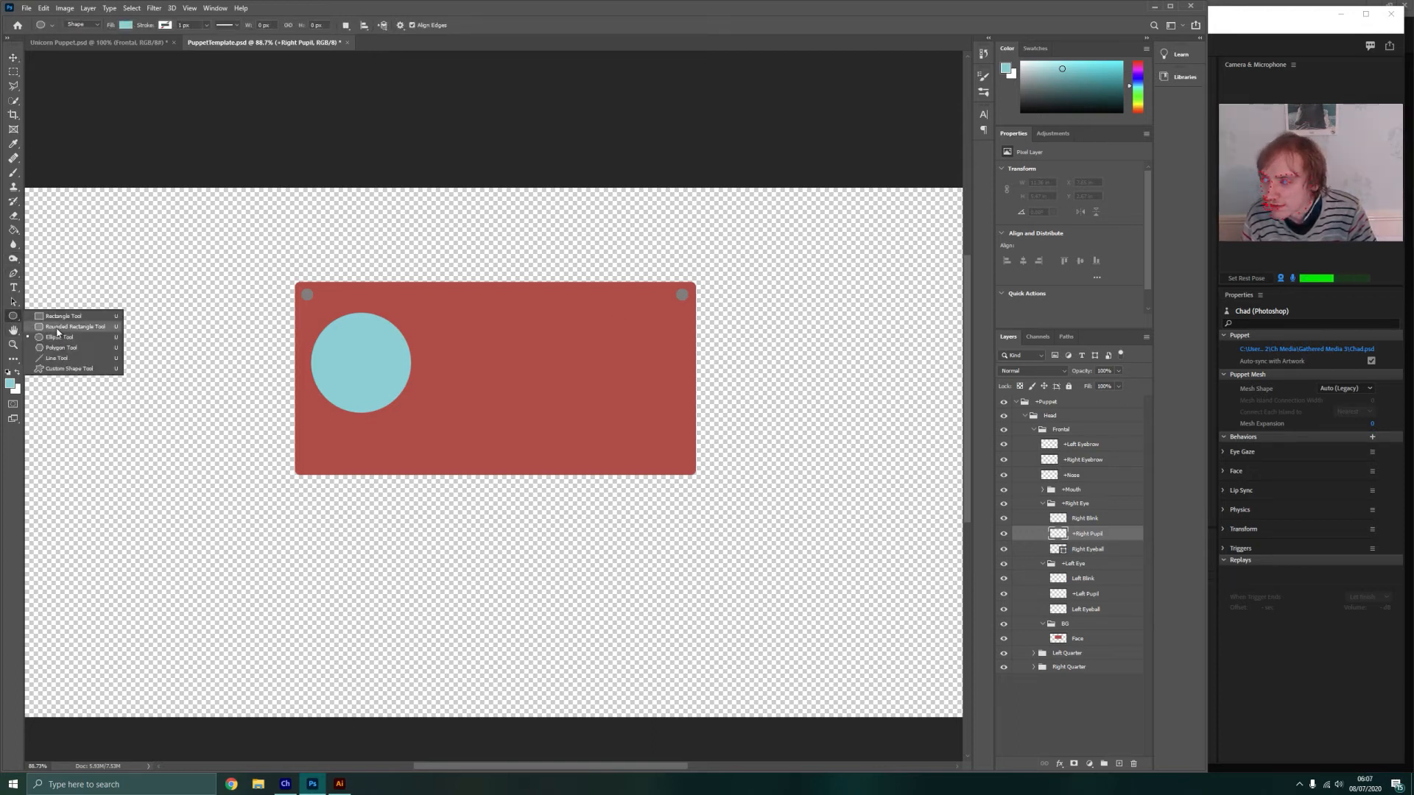
left_click(74, 326)
key("d")
mouse_move(338, 348)
left_mouse_down()
mouse_move(387, 385)
mouse_move(360, 364)
left_mouse_up()
left_click(13, 59)
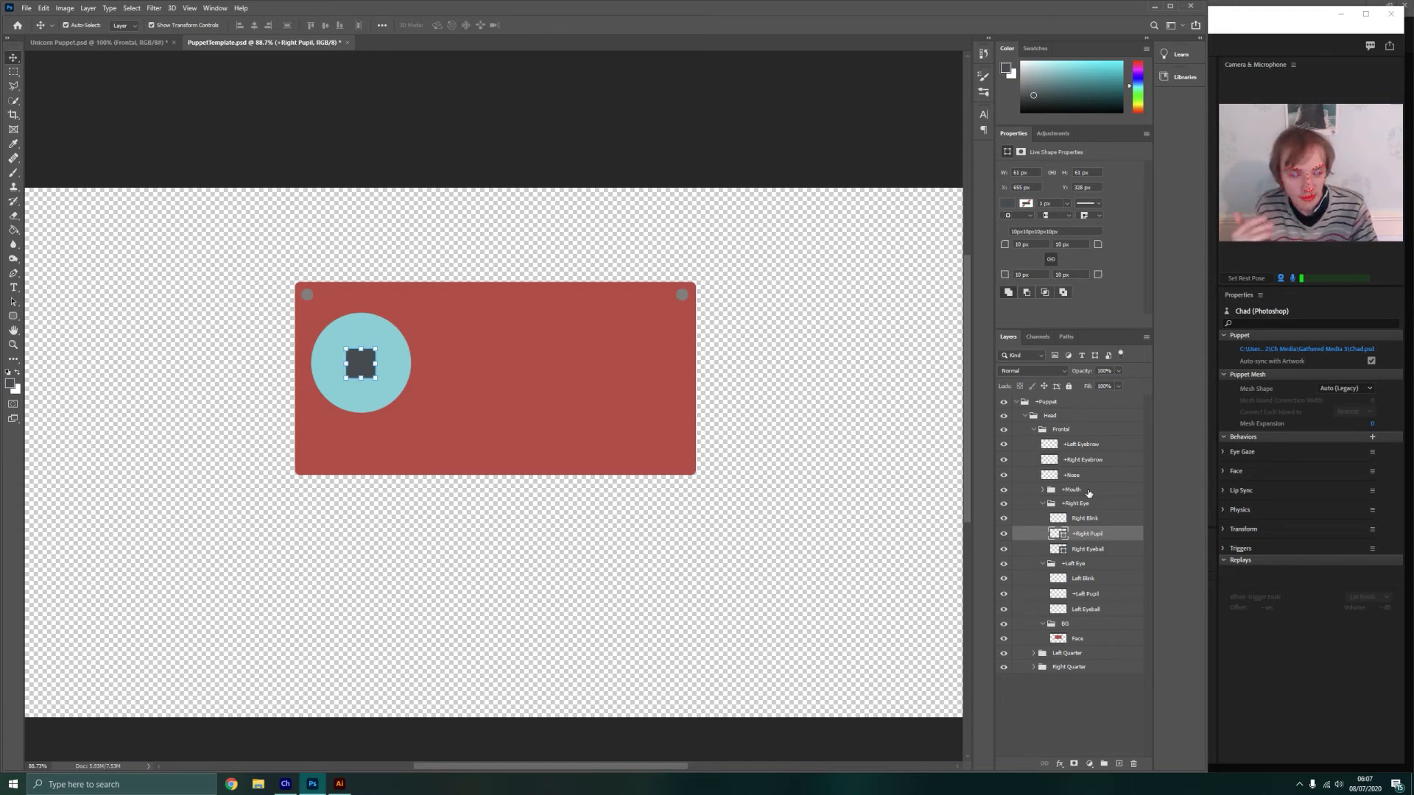
Copy the Right Eyeball circle to the red face's opposite side at the same height and merge it down into the Left Eyeball layer
left_click(1093, 550, "shift")
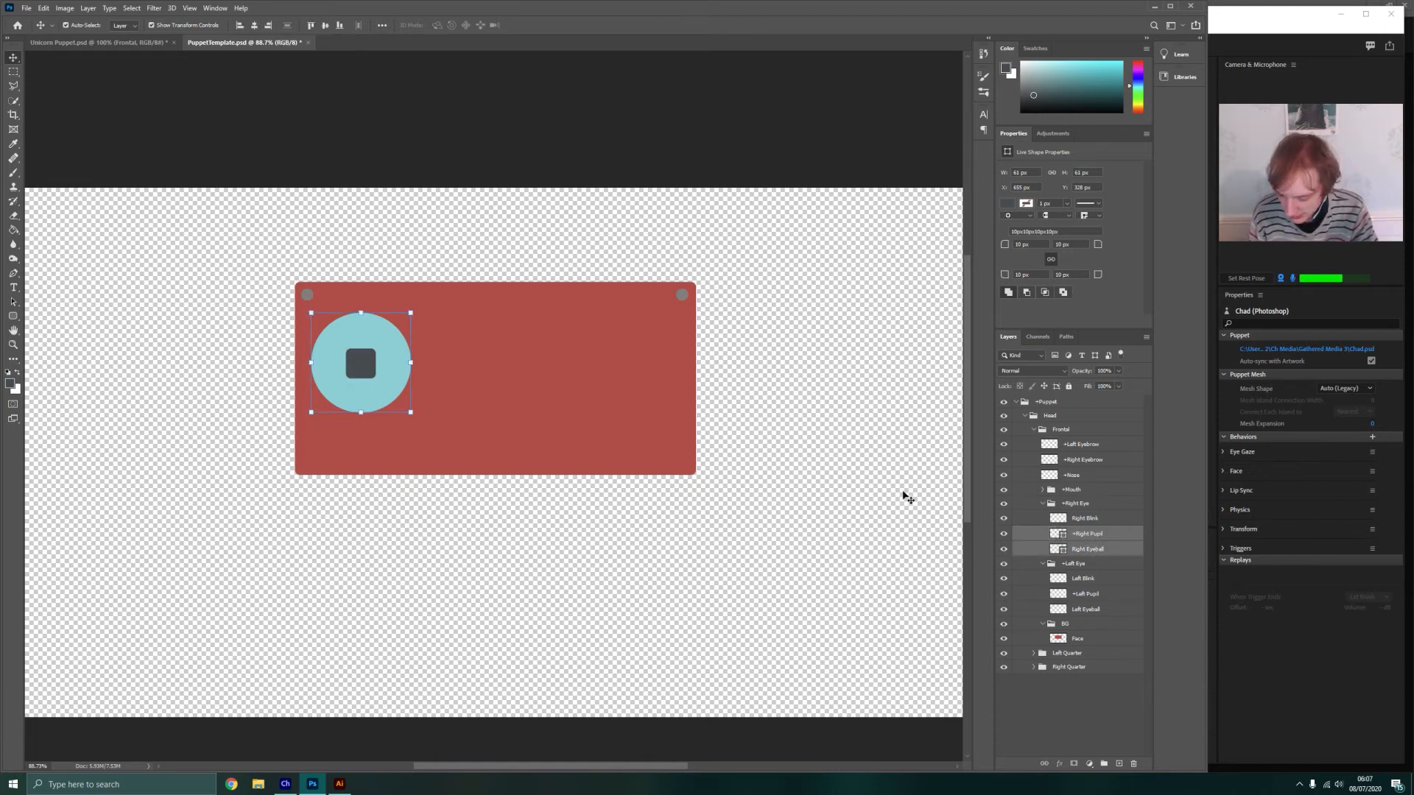
left_click(1109, 553)
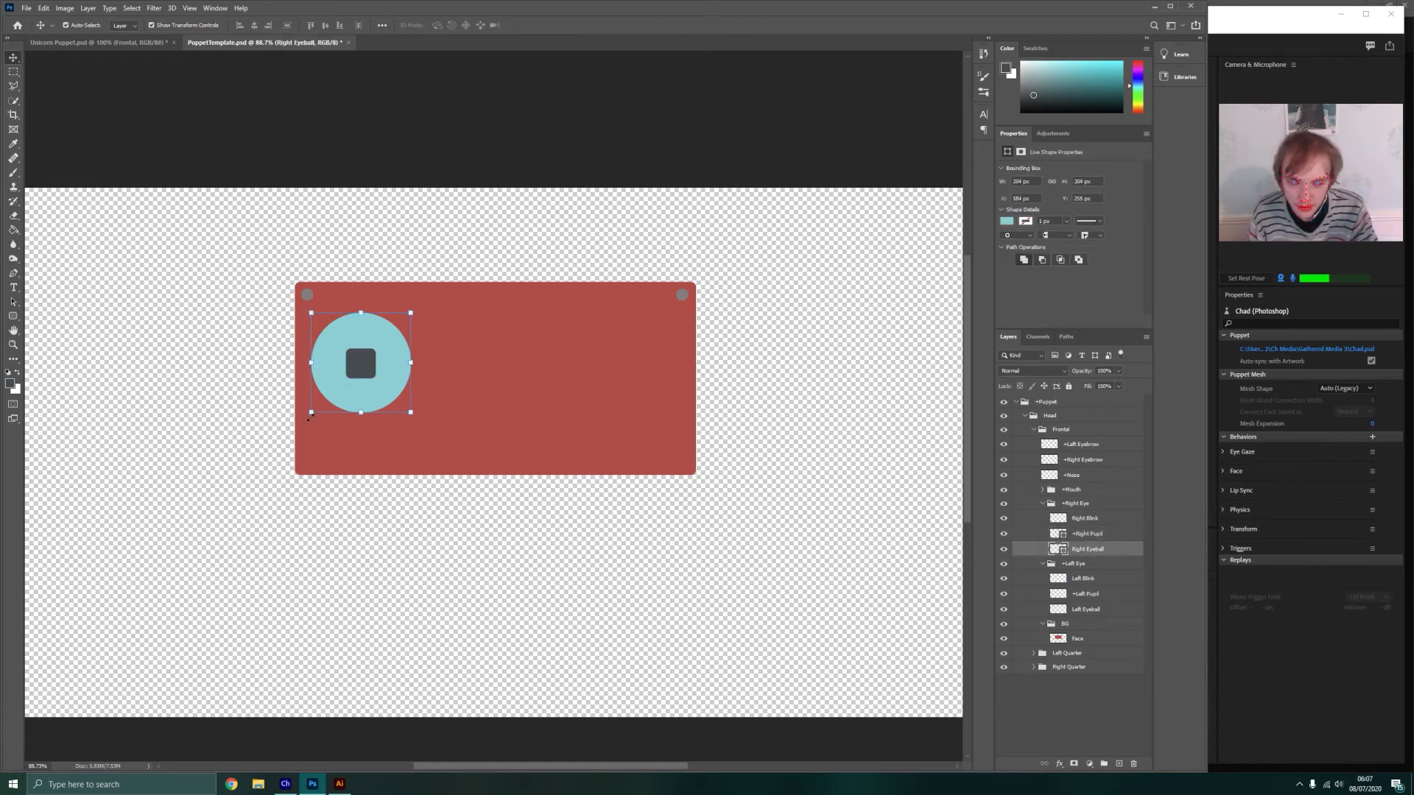
left_click(1105, 610)
key("ctrl+v")
left_click_drag(494, 459, 619, 362)
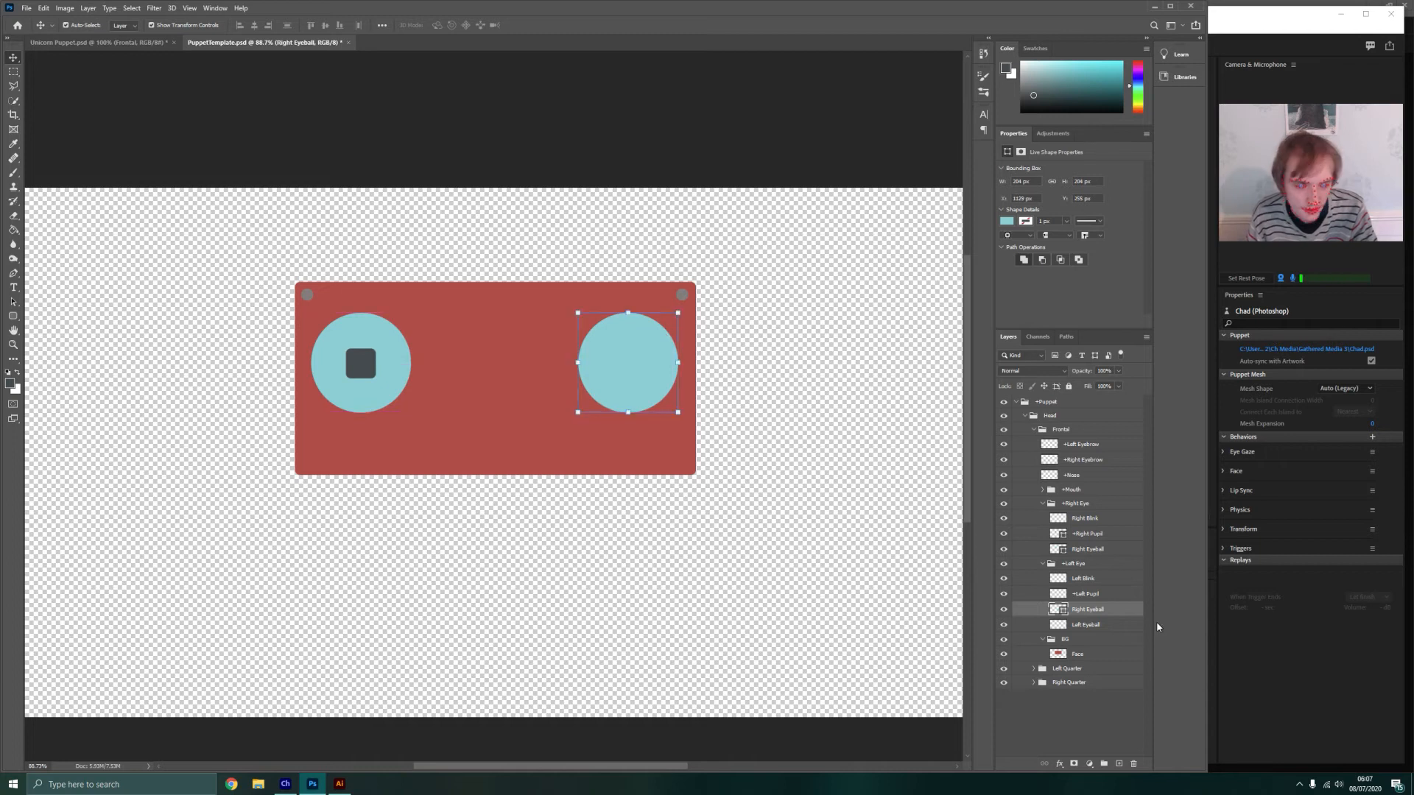
right_click(1092, 611)
left_click(1133, 469)
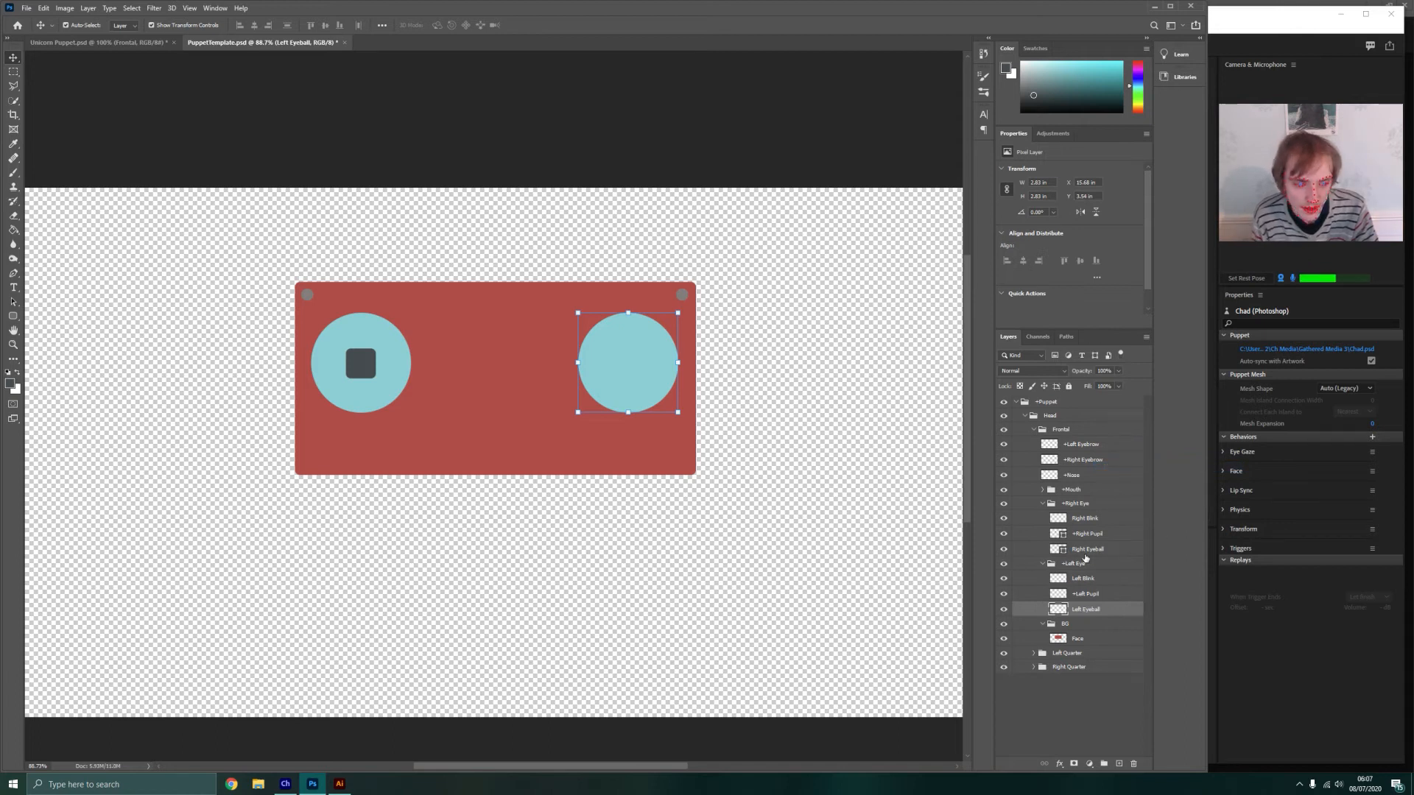
Copy the +Right Pupil square onto the centre of the left eyeball and merge it down into the +Left Pupil layer
left_click(1061, 535)
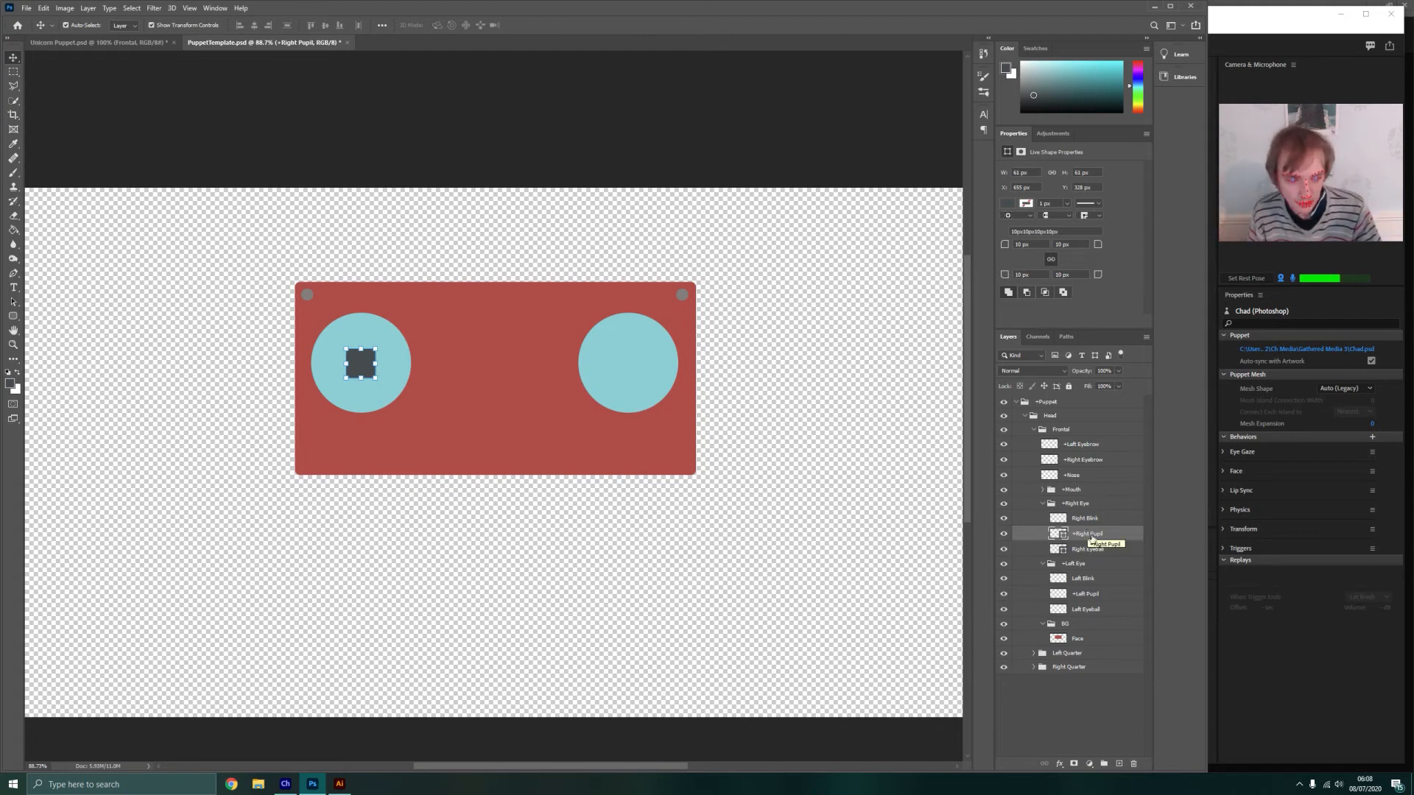
left_click(1109, 596)
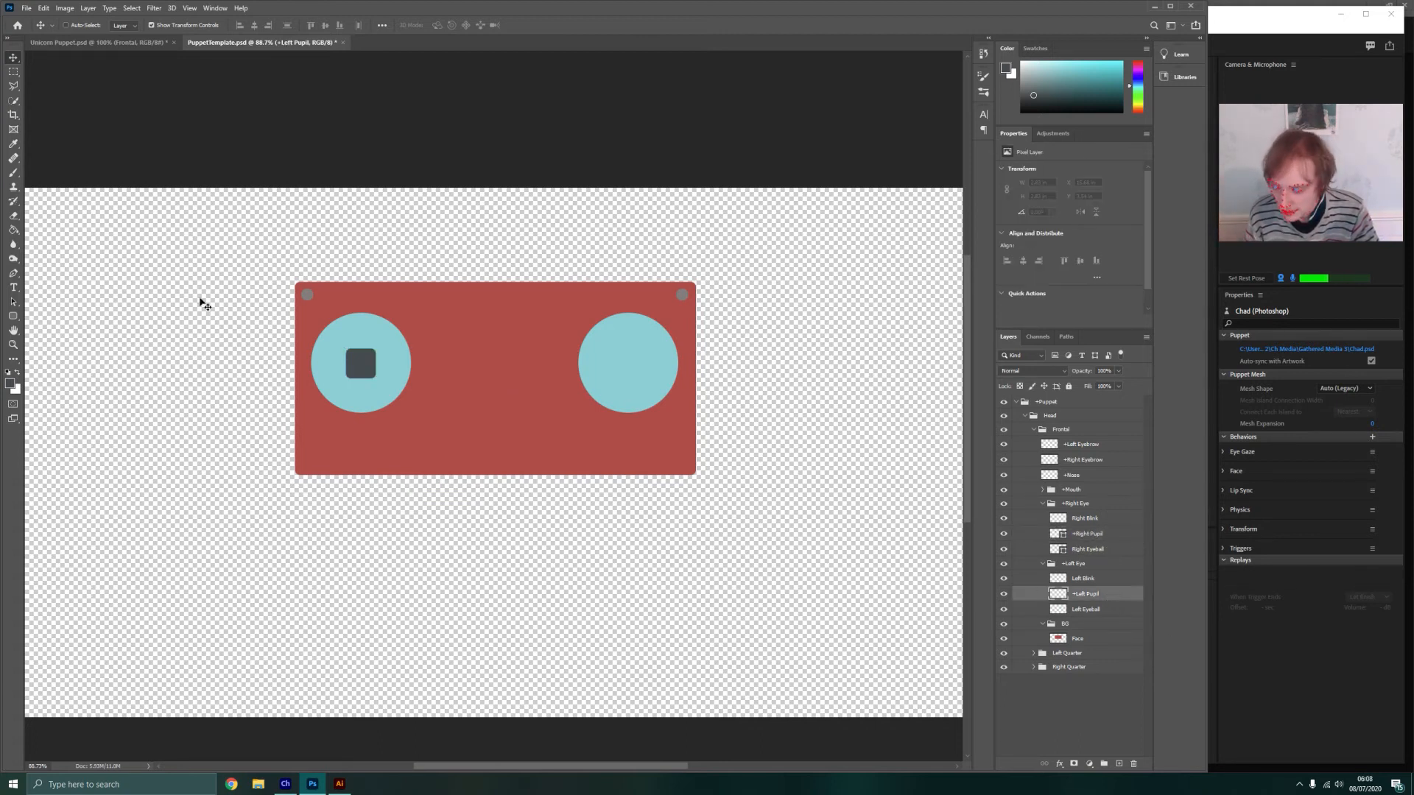
key("ctrl+v")
left_click_drag(500, 458, 636, 369)
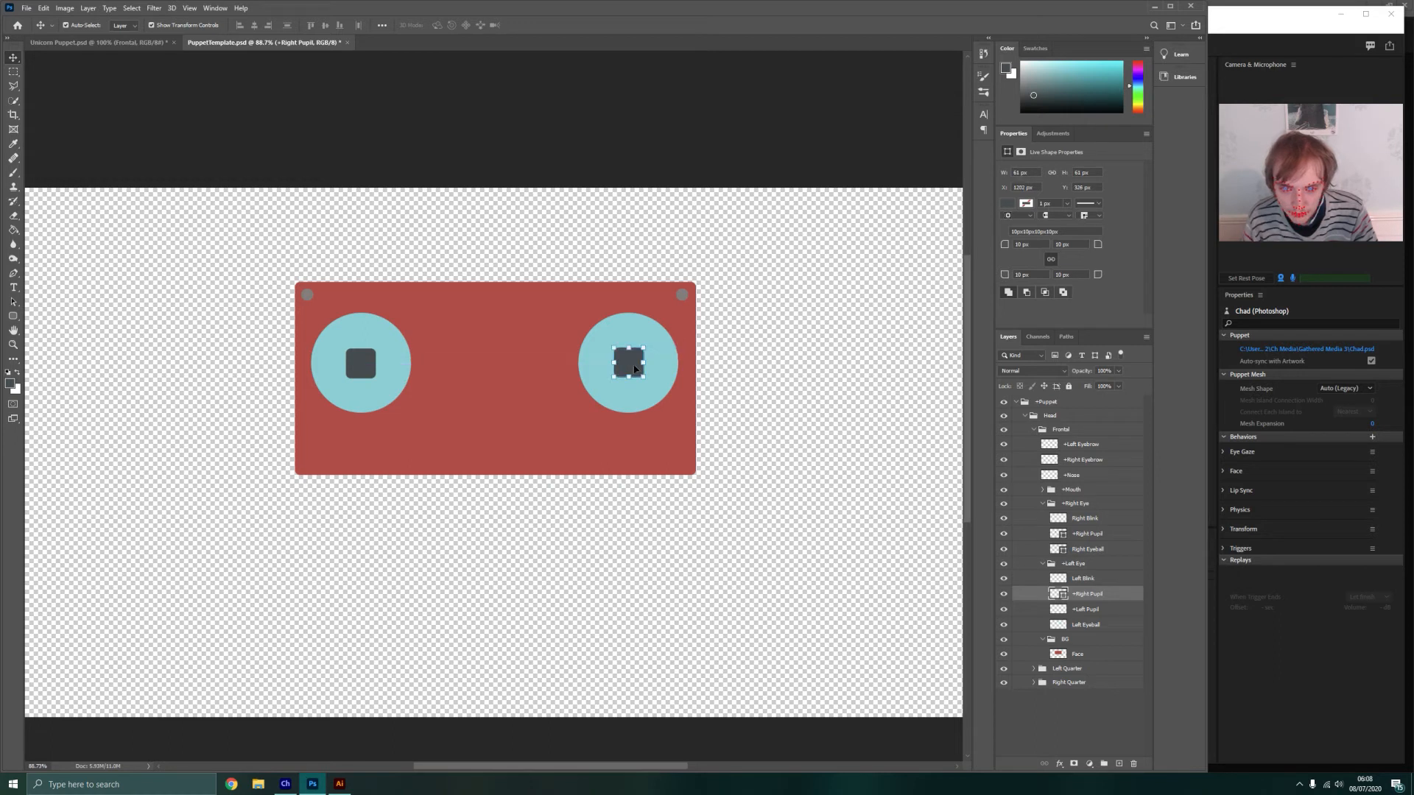
key("Right")
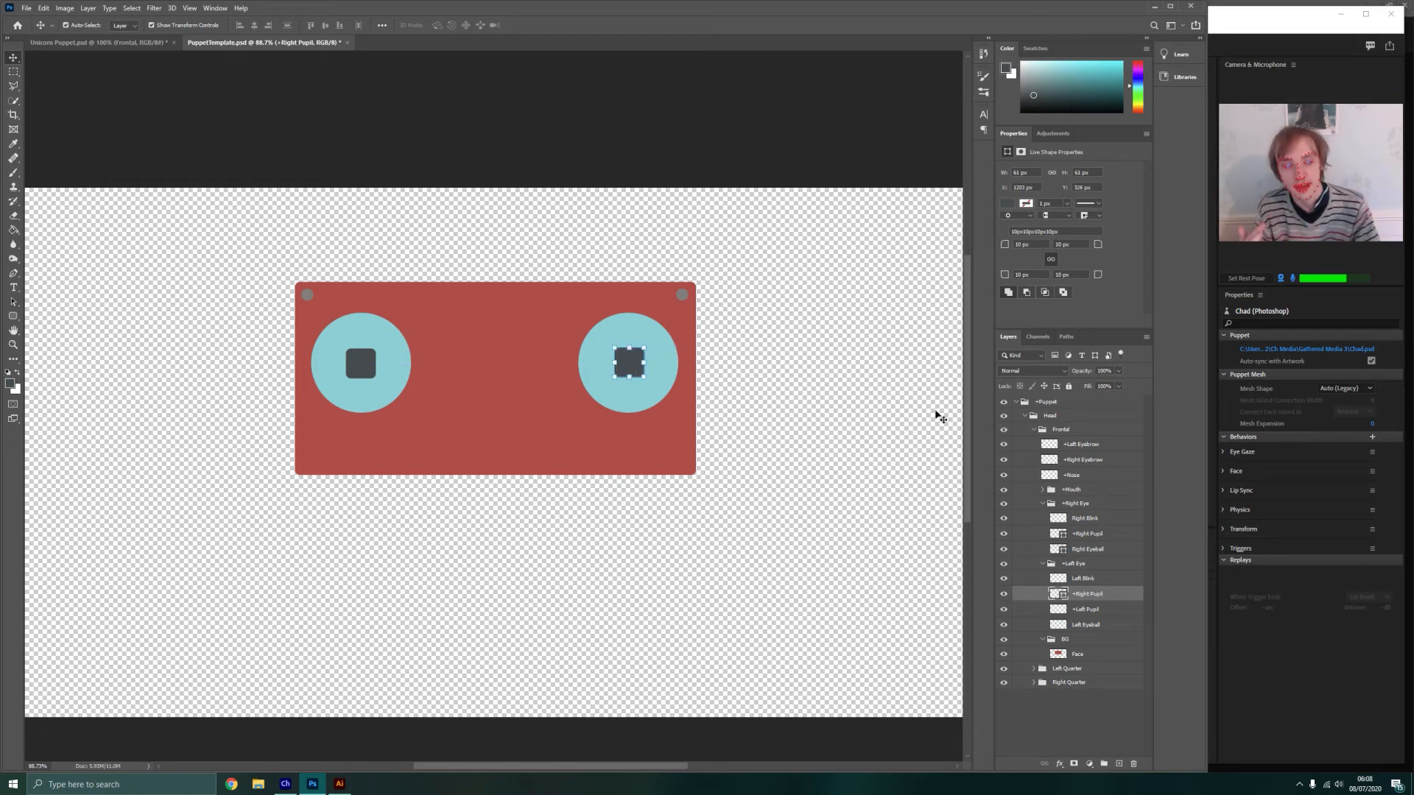
right_click(1079, 595)
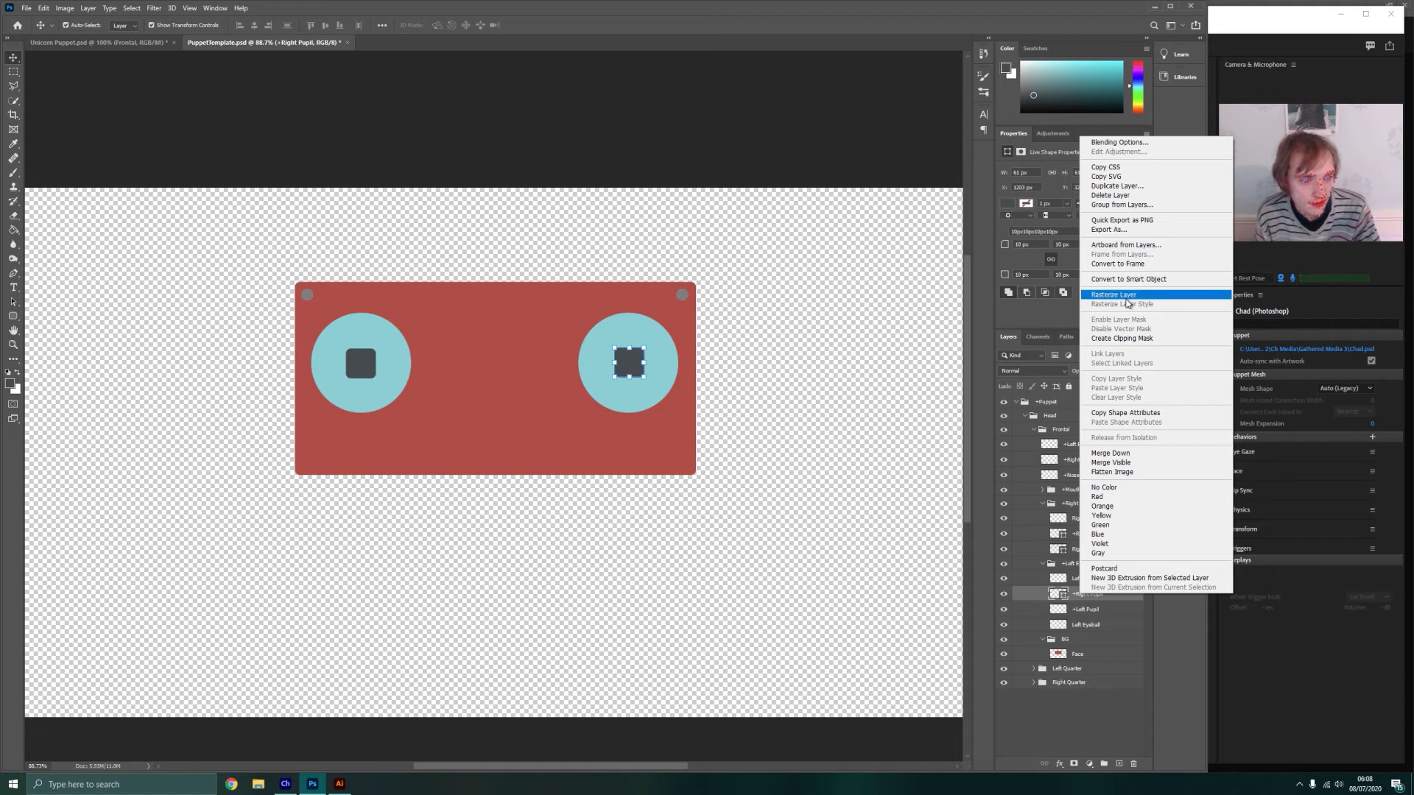
left_click(1127, 454)
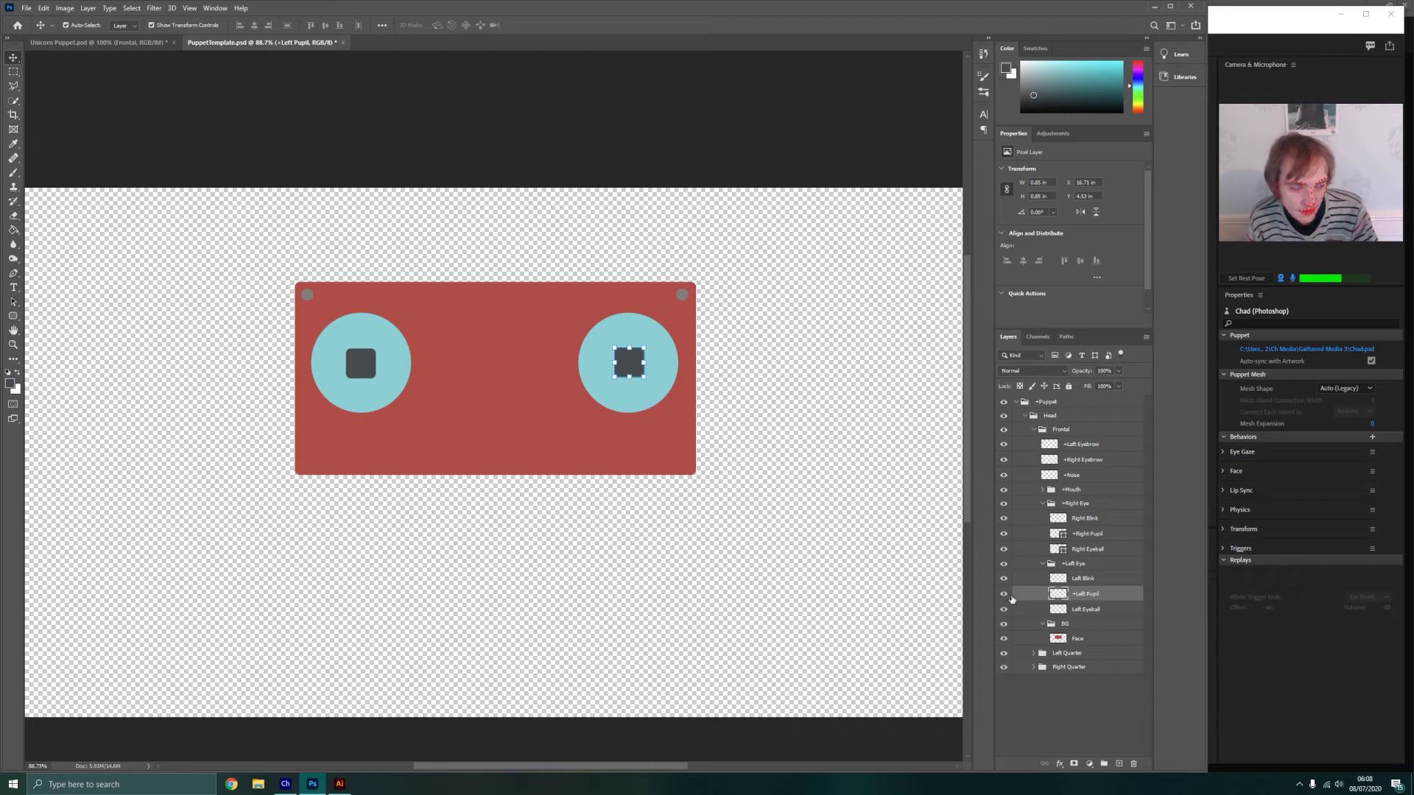
Hide the +Left Pupil and +Right Pupil layers, keeping both eyeball layers visible
left_click_drag(1003, 594, 1003, 609)
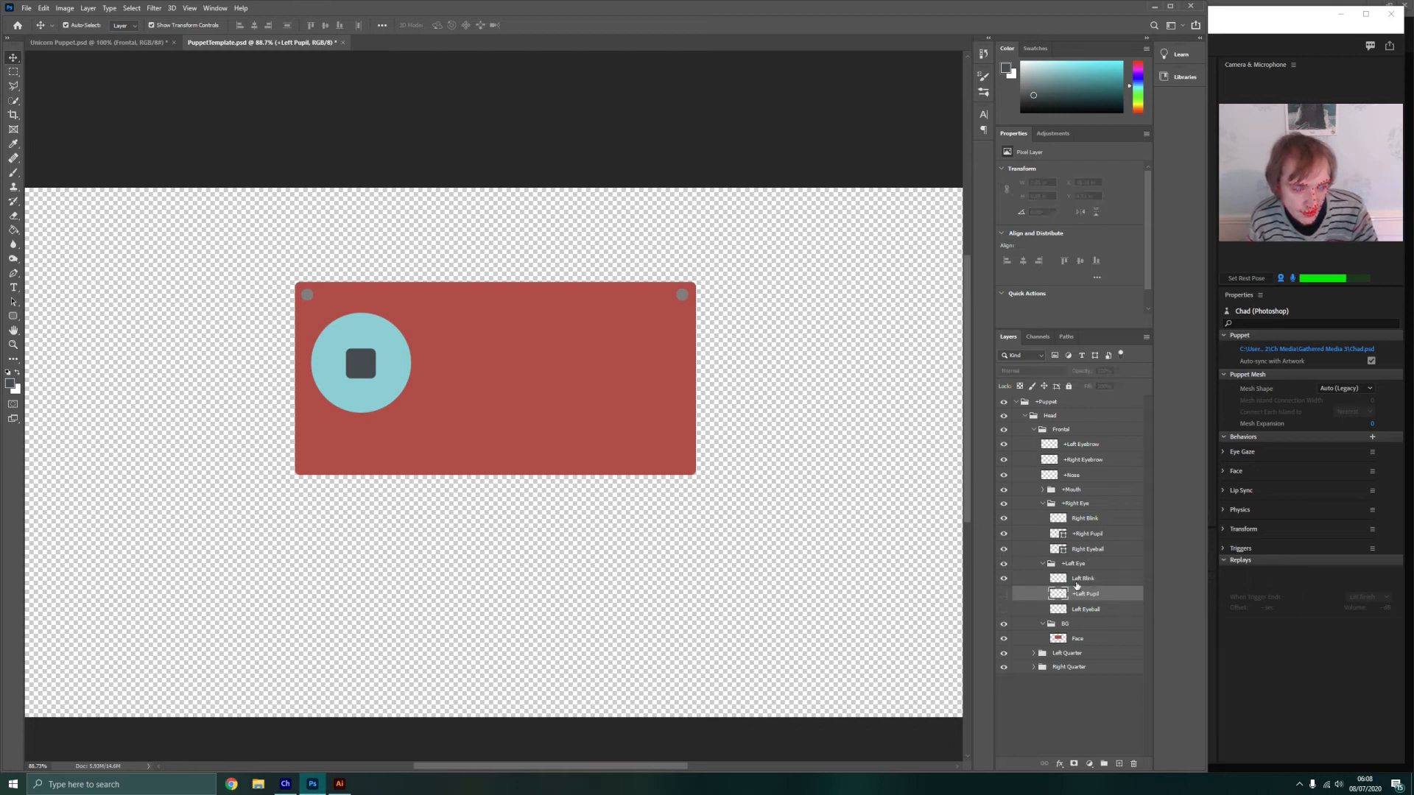
left_click(1084, 515)
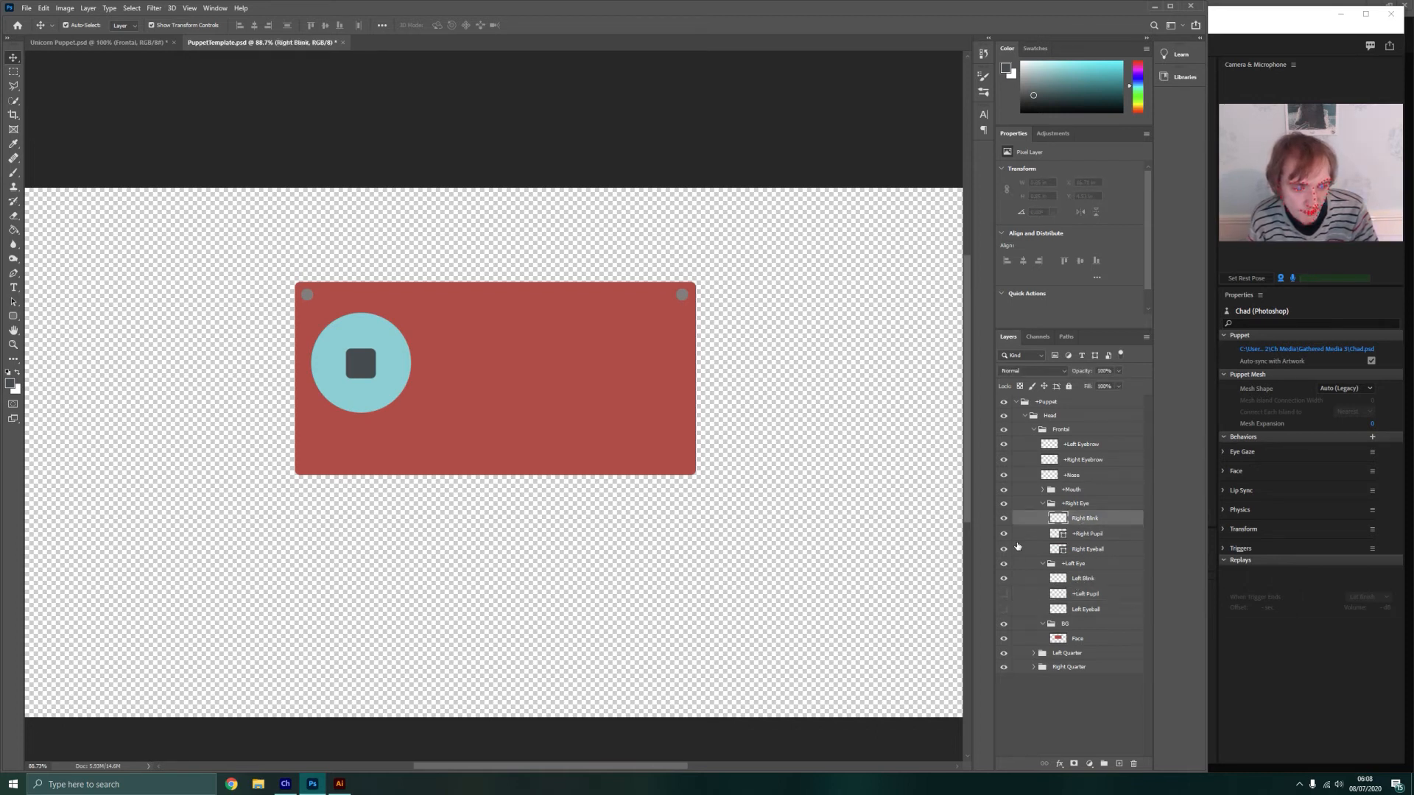
left_click_drag(1005, 535, 1004, 550)
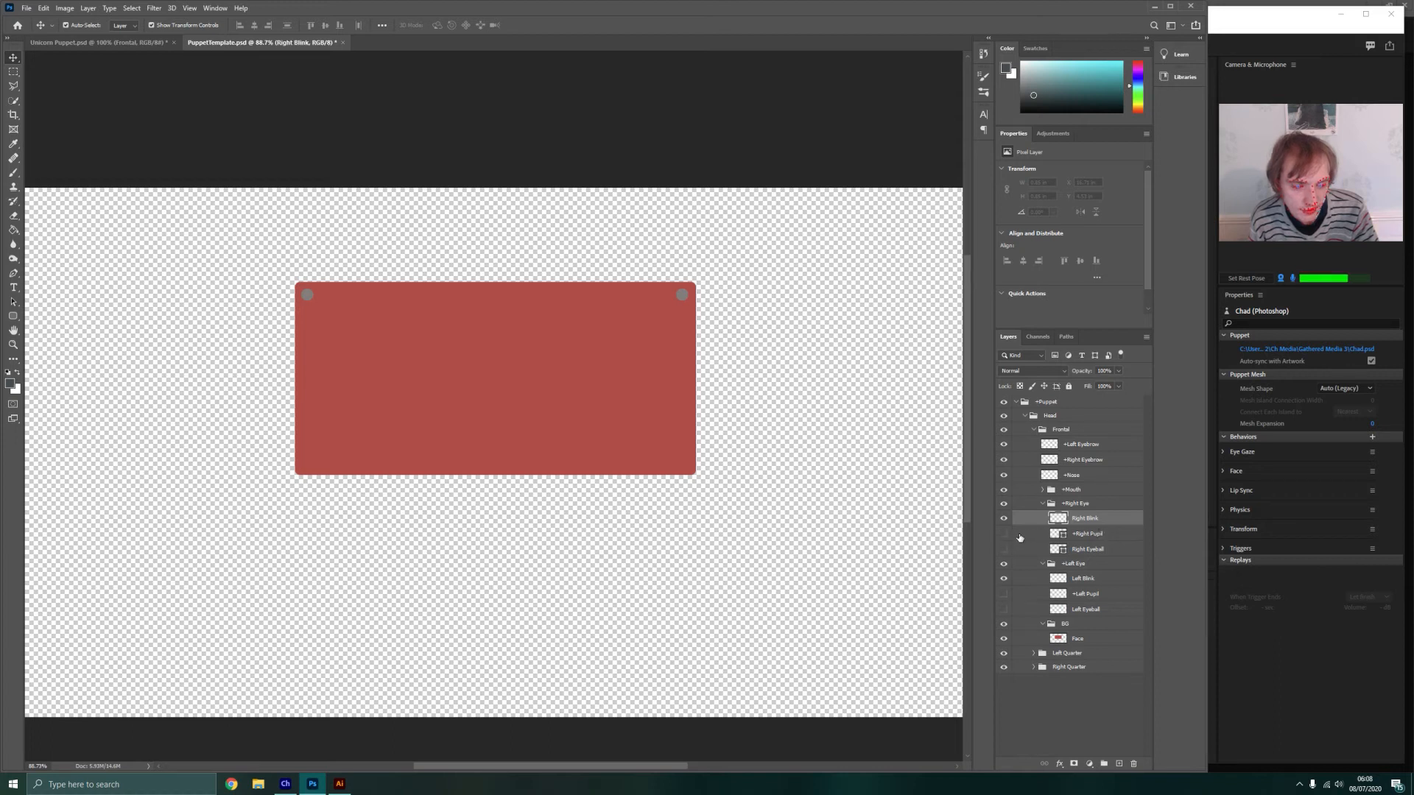
left_click(1004, 549)
left_click(1003, 610)
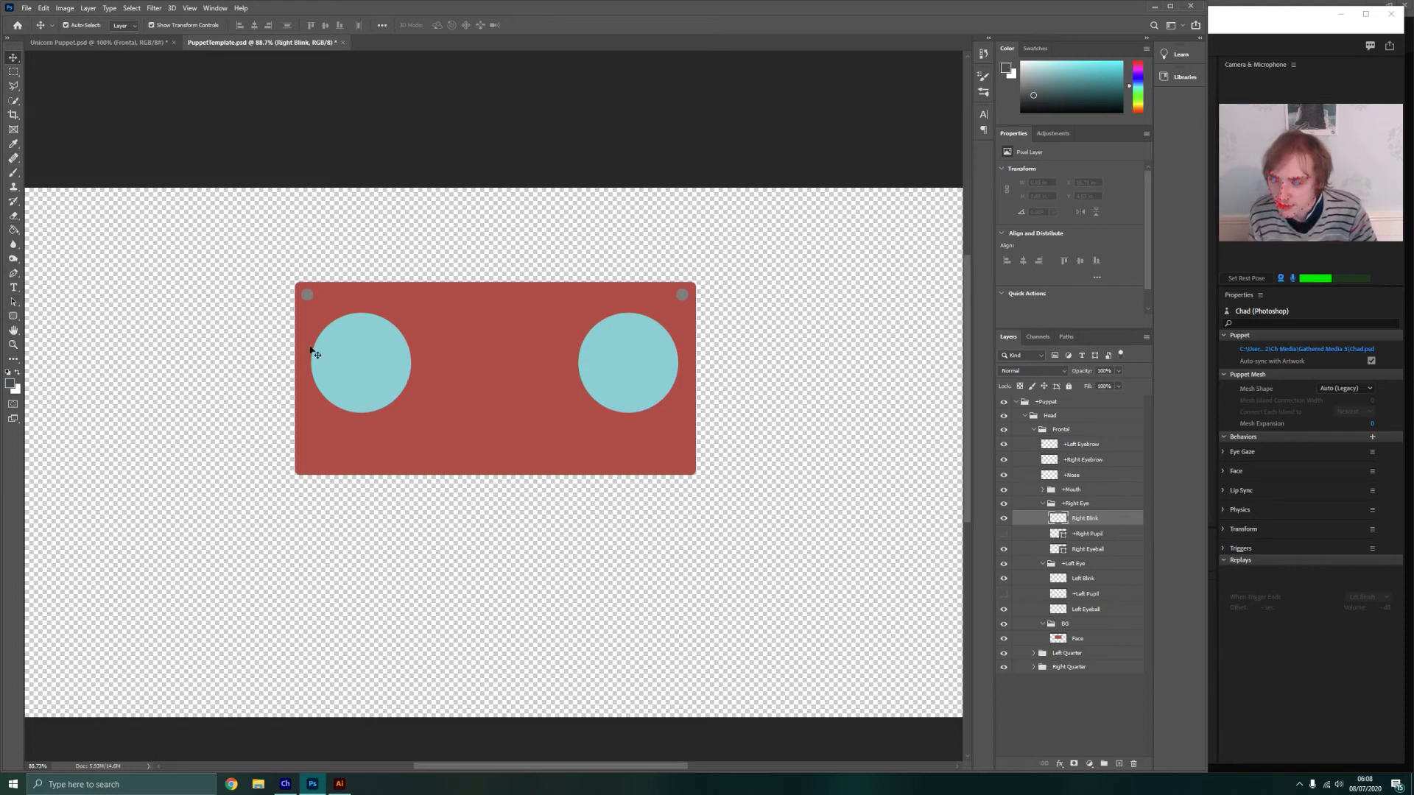
Duplicate the Right Eyeball circle and align the copy exactly over the original
left_click(1088, 551)
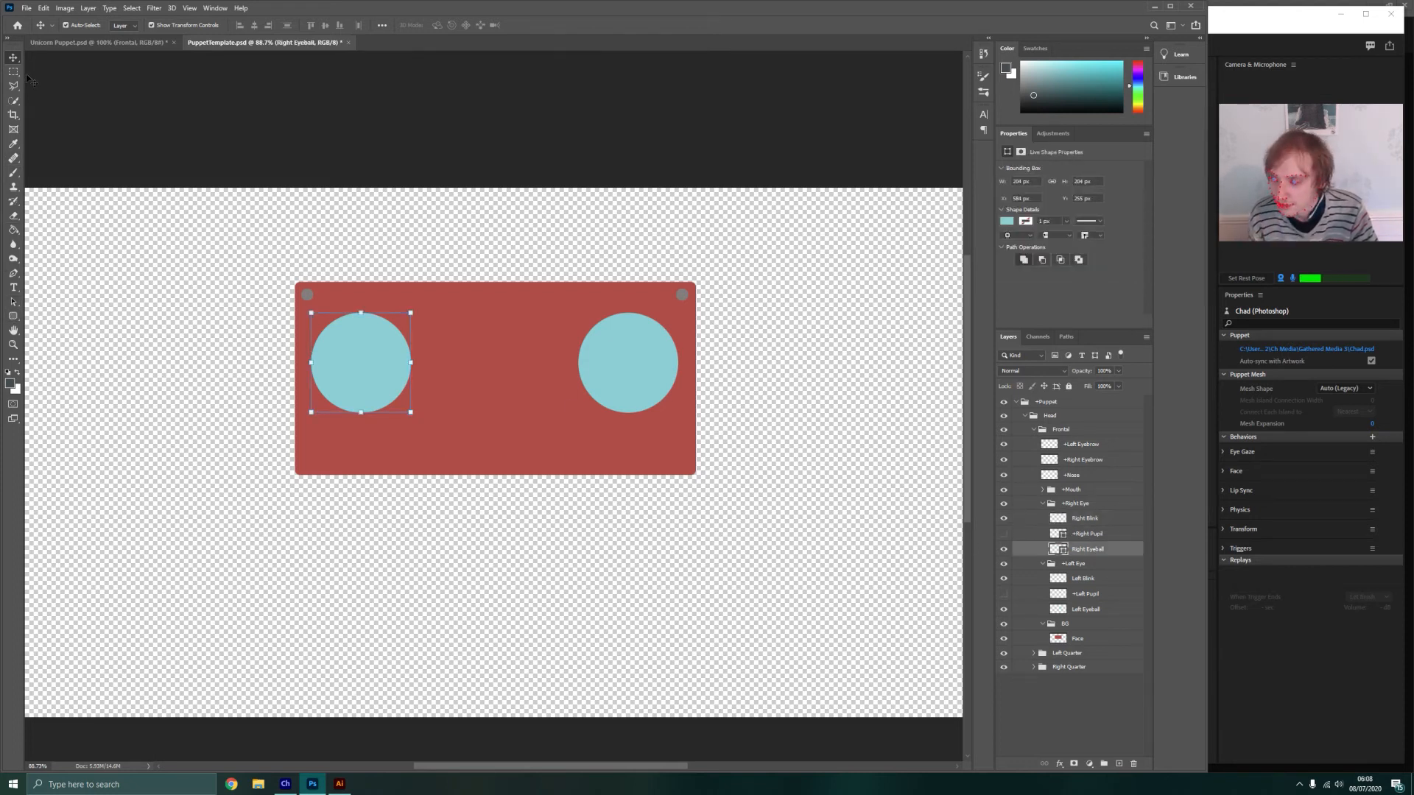
key("ctrl+v")
left_click_drag(488, 454, 357, 373)
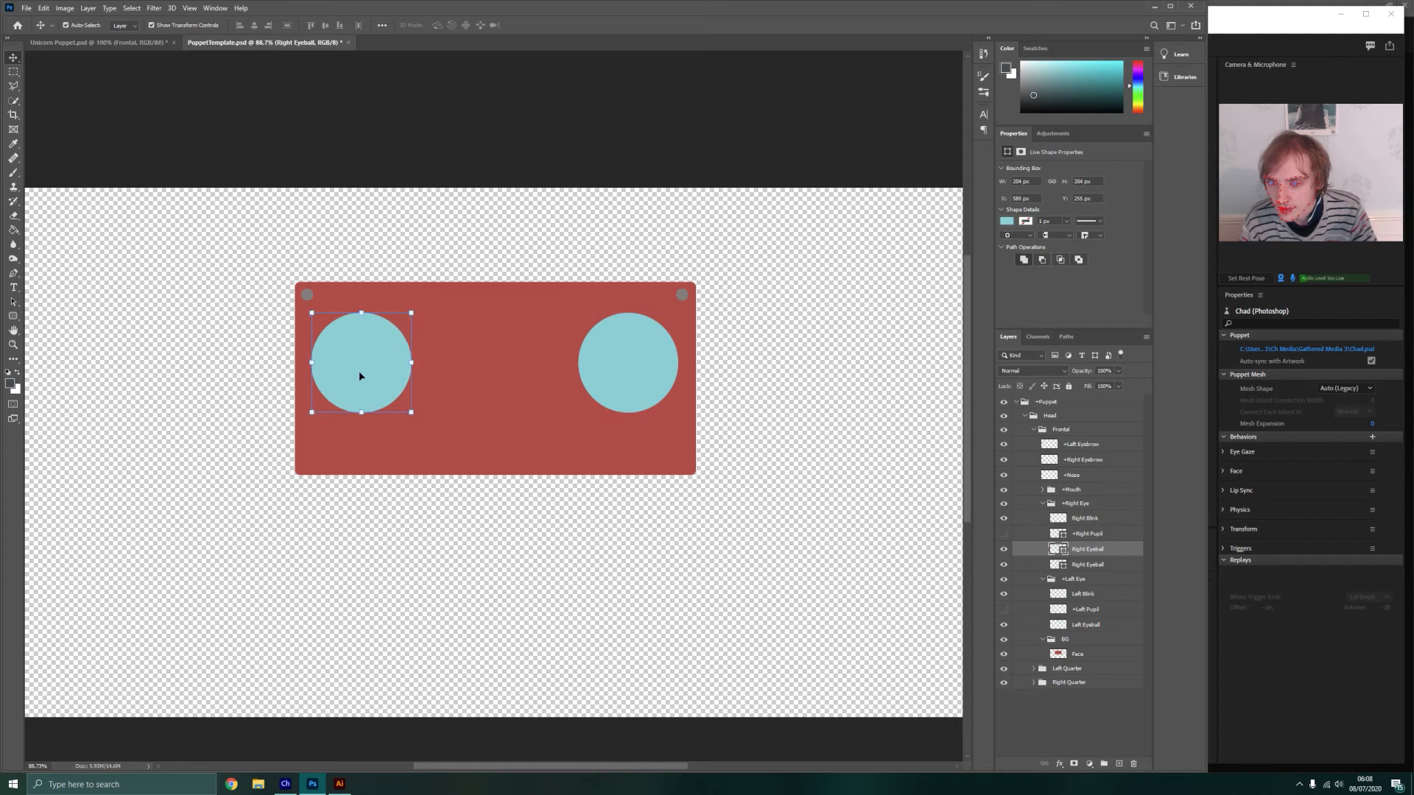
key("Left")
key("Left")
key("Right")
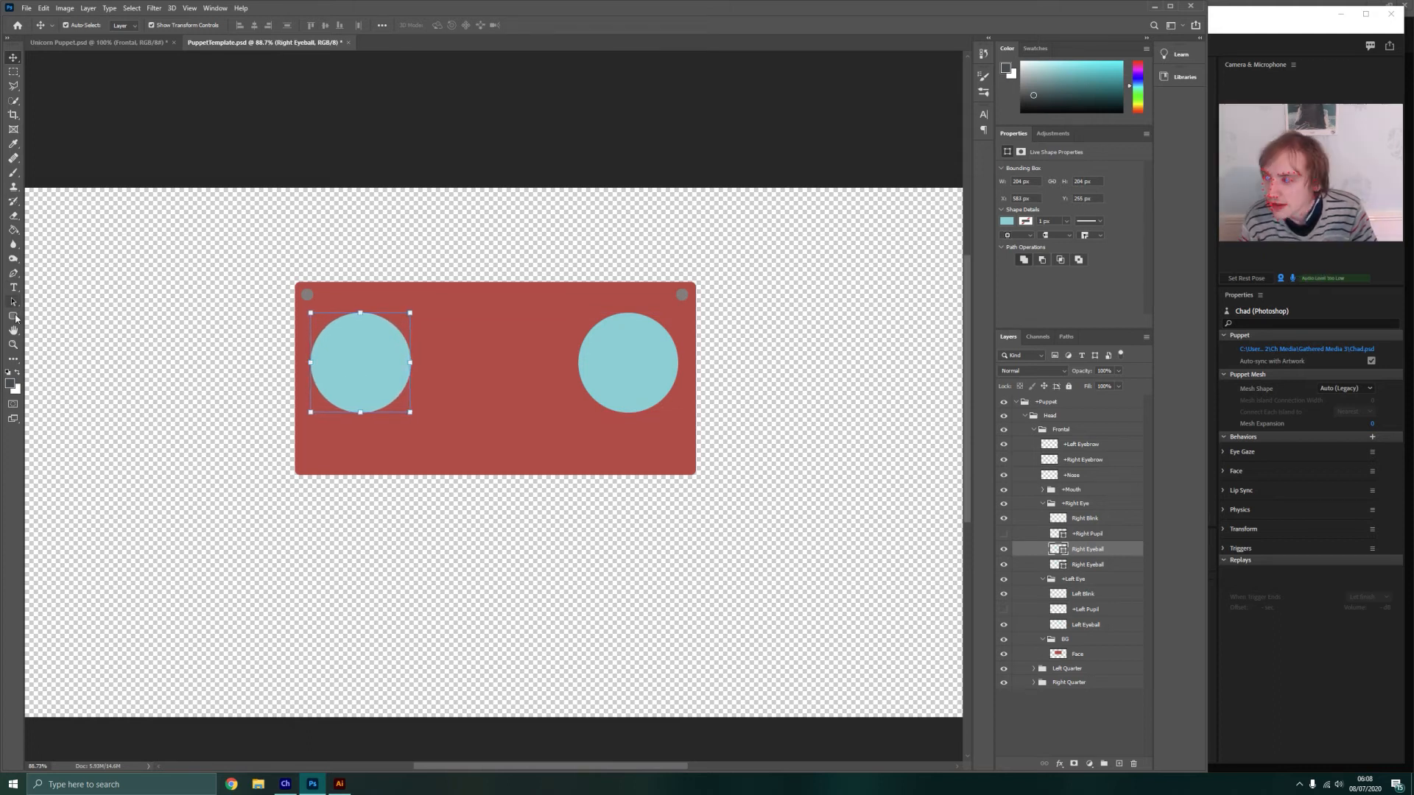
Rasterize the duplicated Right Eyeball circle and fill it with the dark grey foreground colour
left_click(13, 230)
left_click(368, 359)
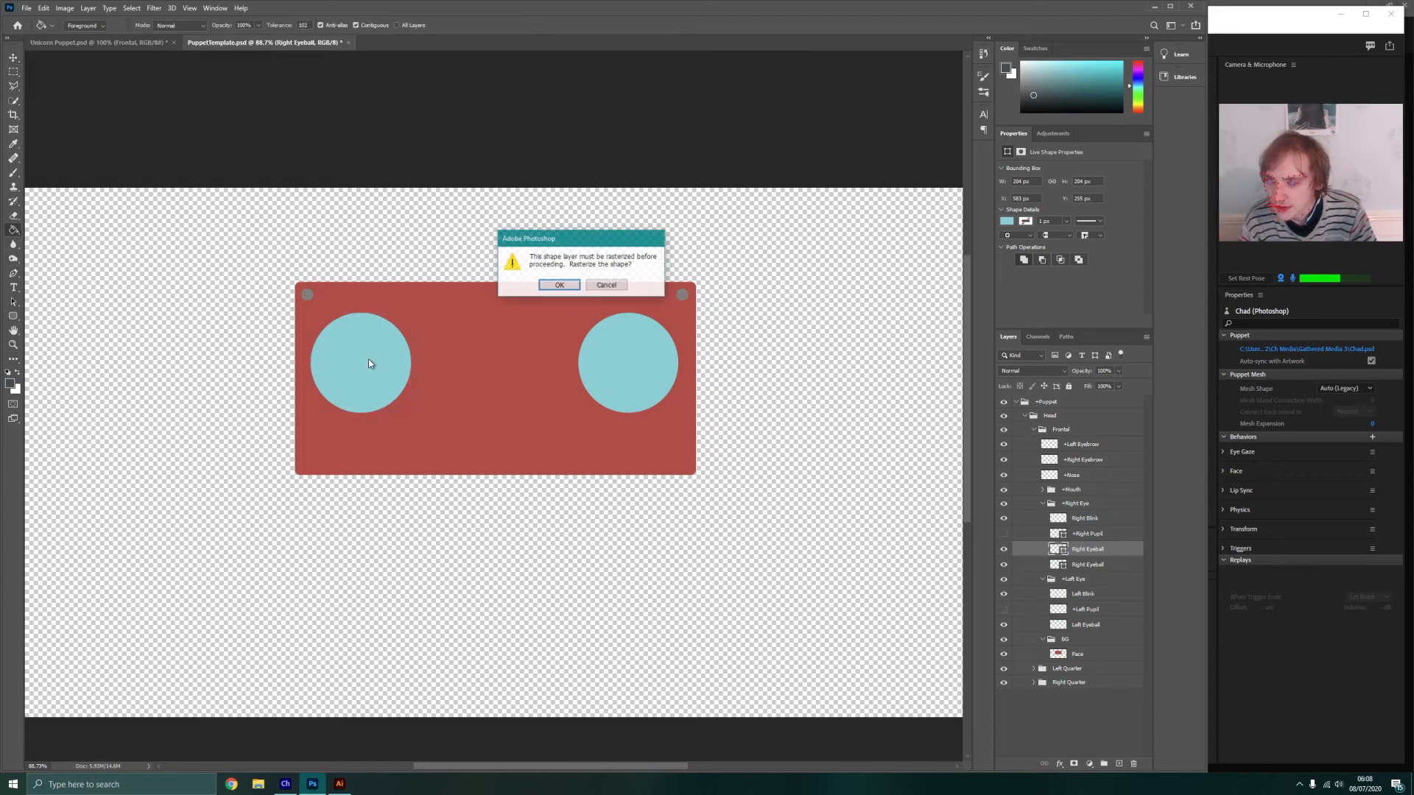
left_click(559, 282)
left_click(371, 345)
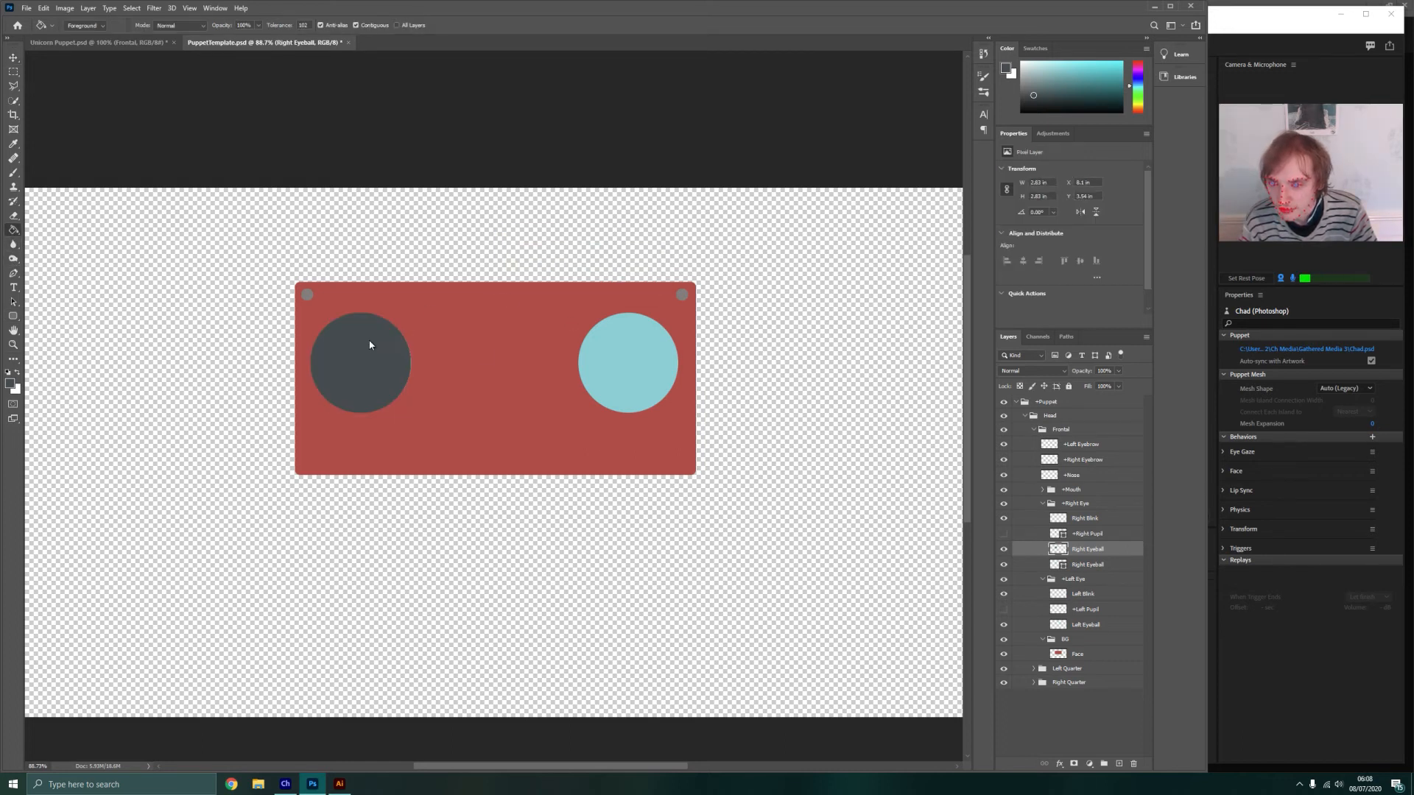
key("v")
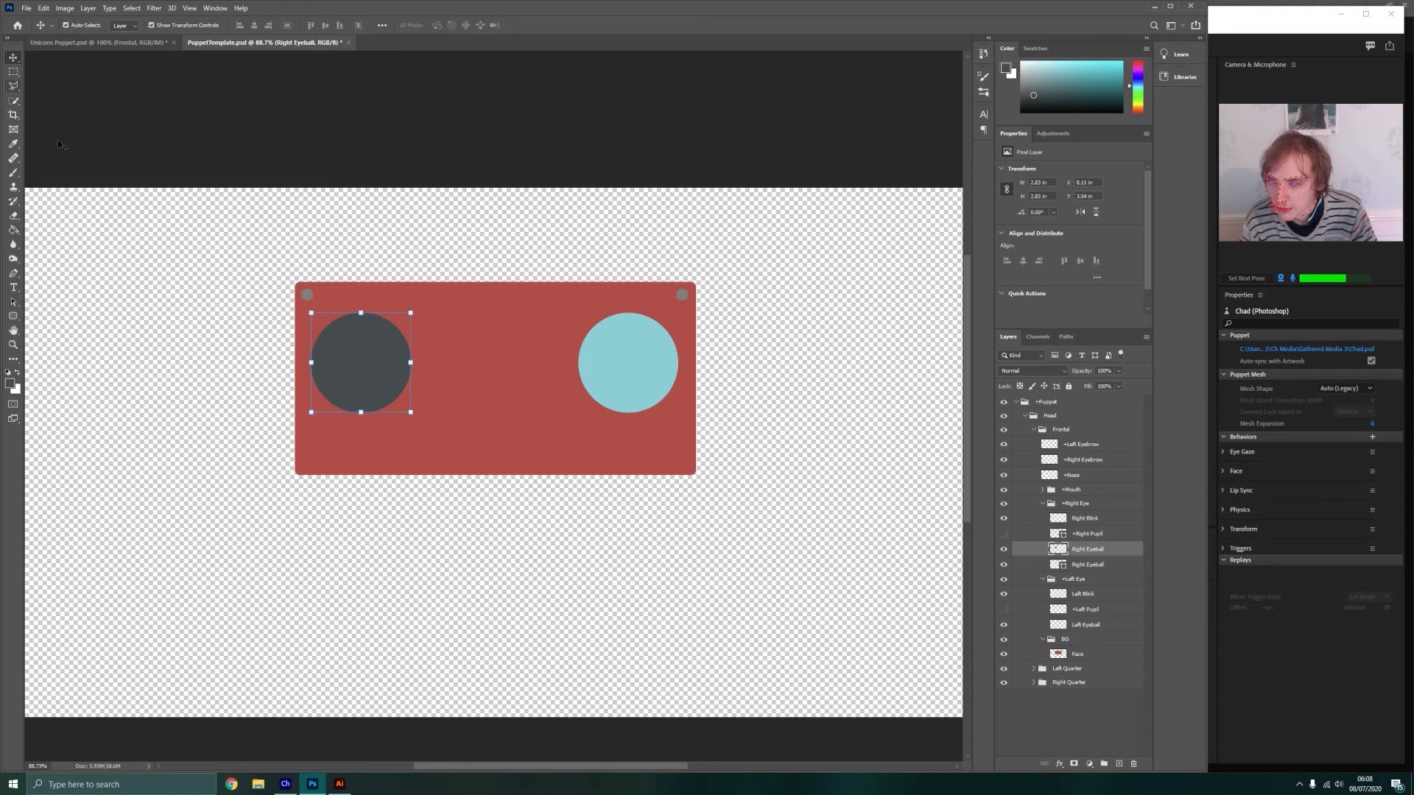
left_click(100, 171)
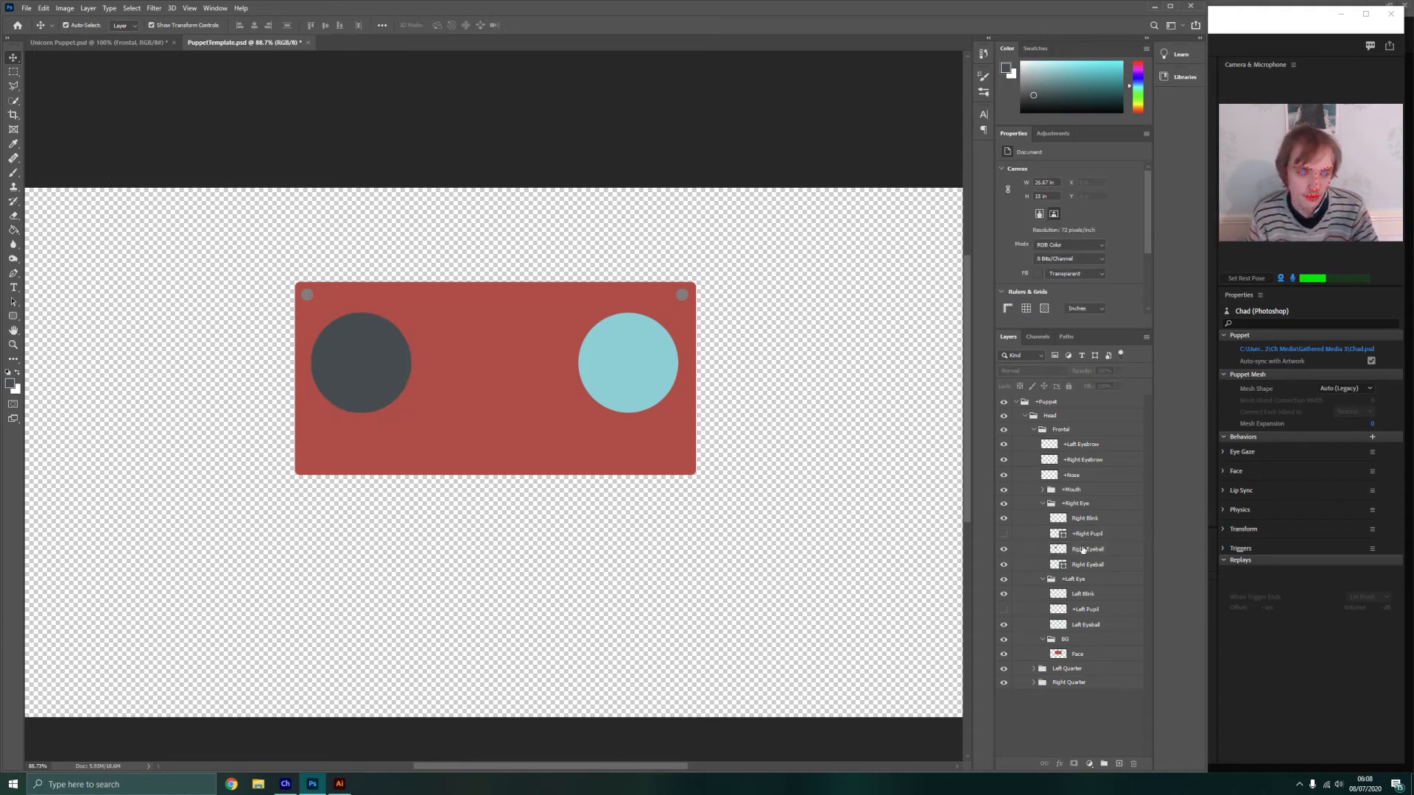
Move the dark grey circle layer above Right Blink in the +Right Eye group and merge it down into Right Blink
left_click(1085, 519)
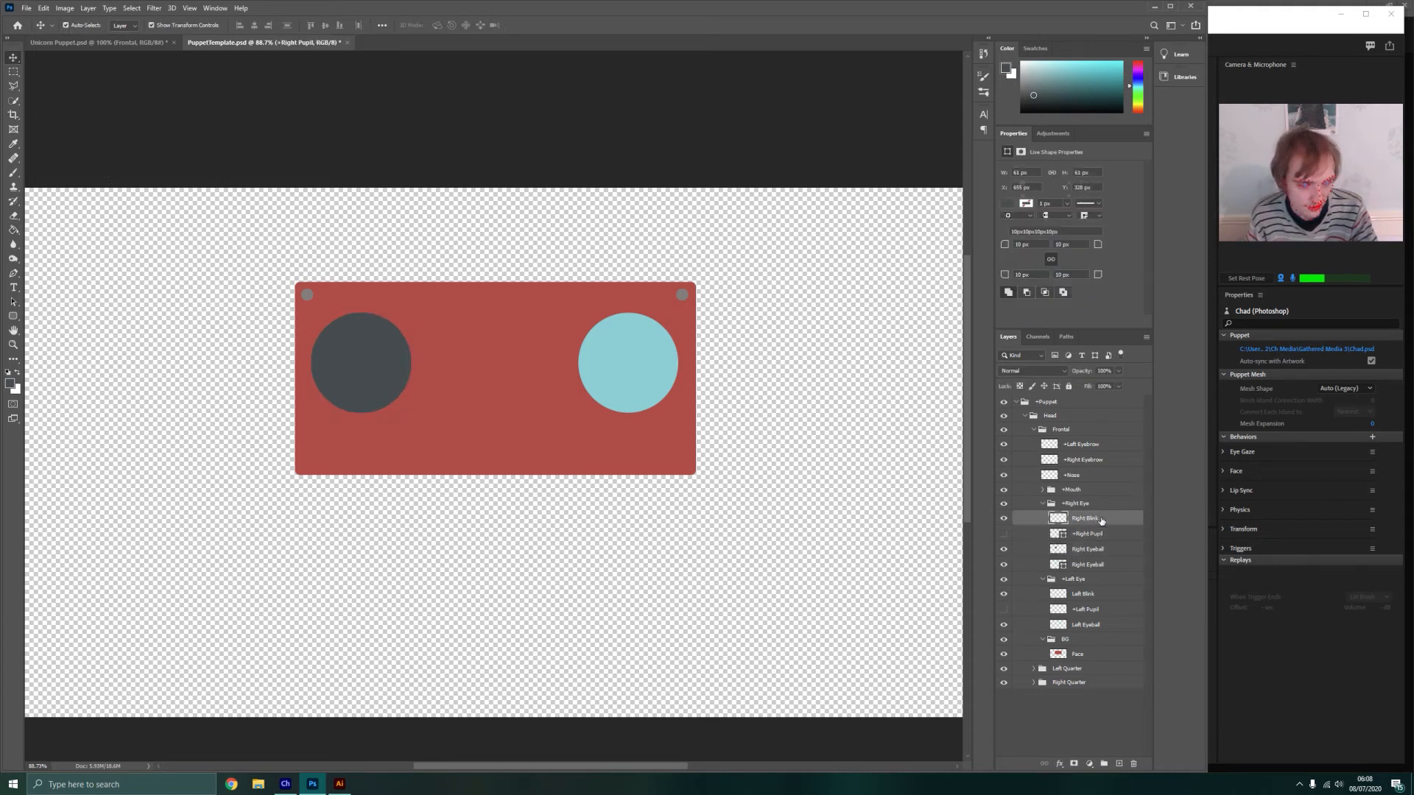
left_click_drag(1090, 549, 1095, 520)
right_click(1095, 519)
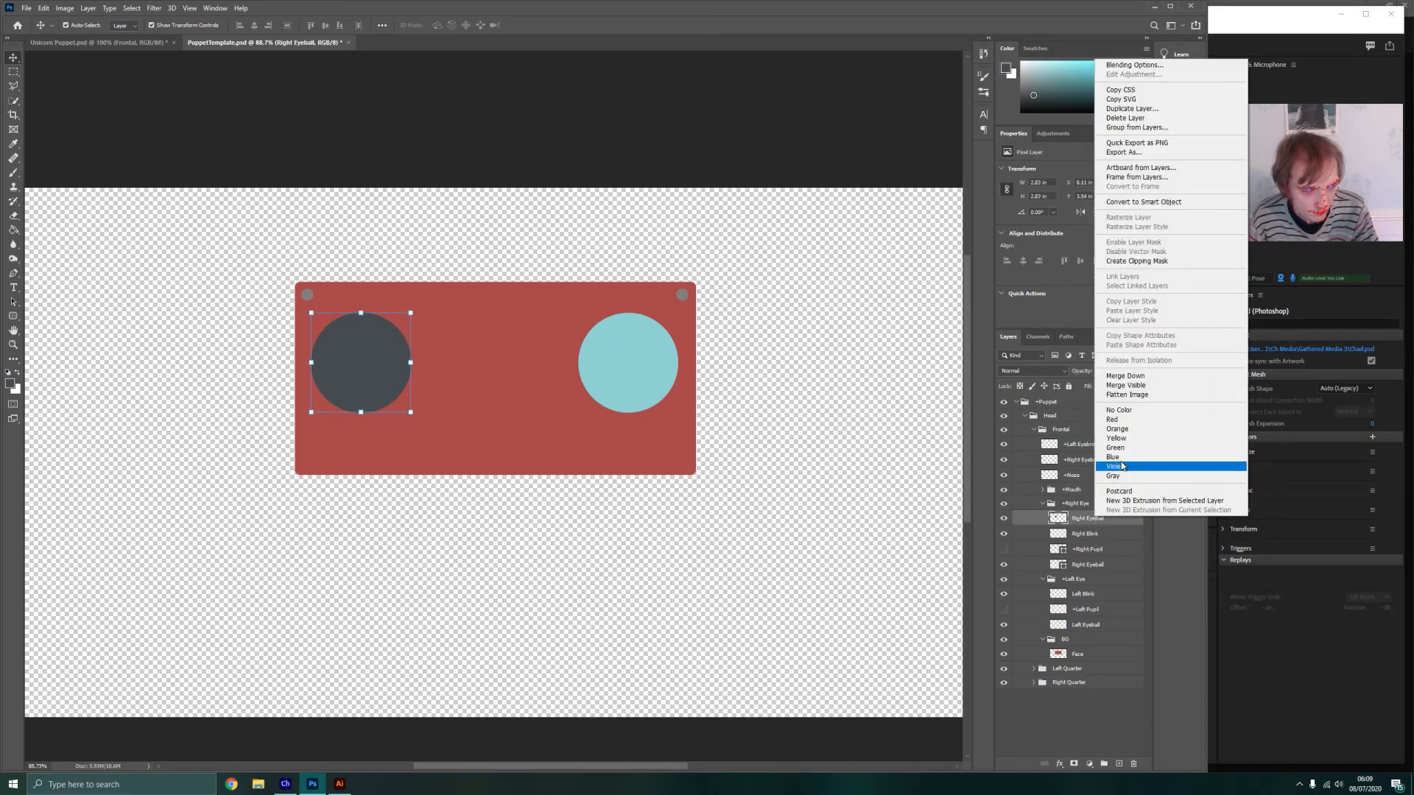
left_click(1137, 374)
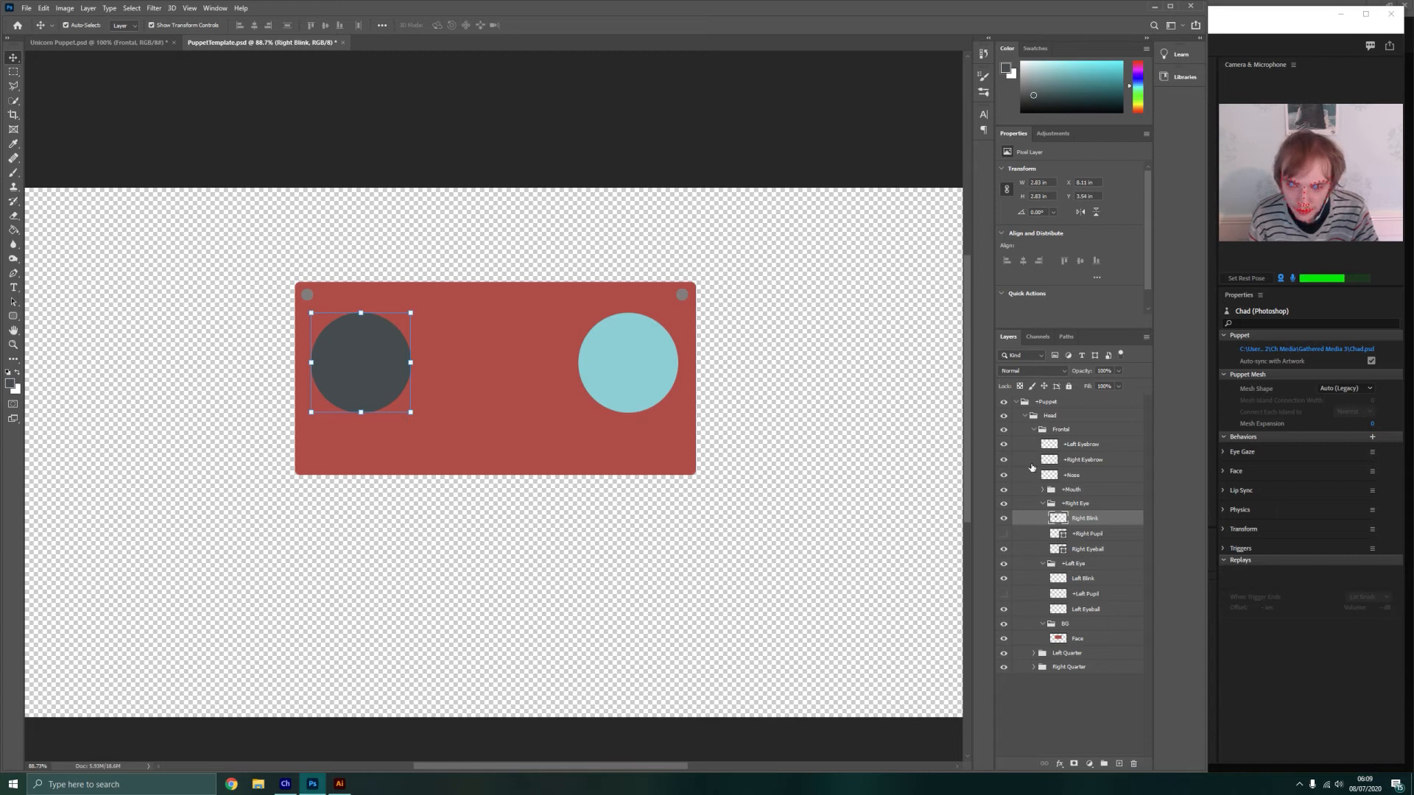
Paste a copy of the Right Blink circle into the +Left Eye group and align it over the left eyeball
left_click(1068, 564)
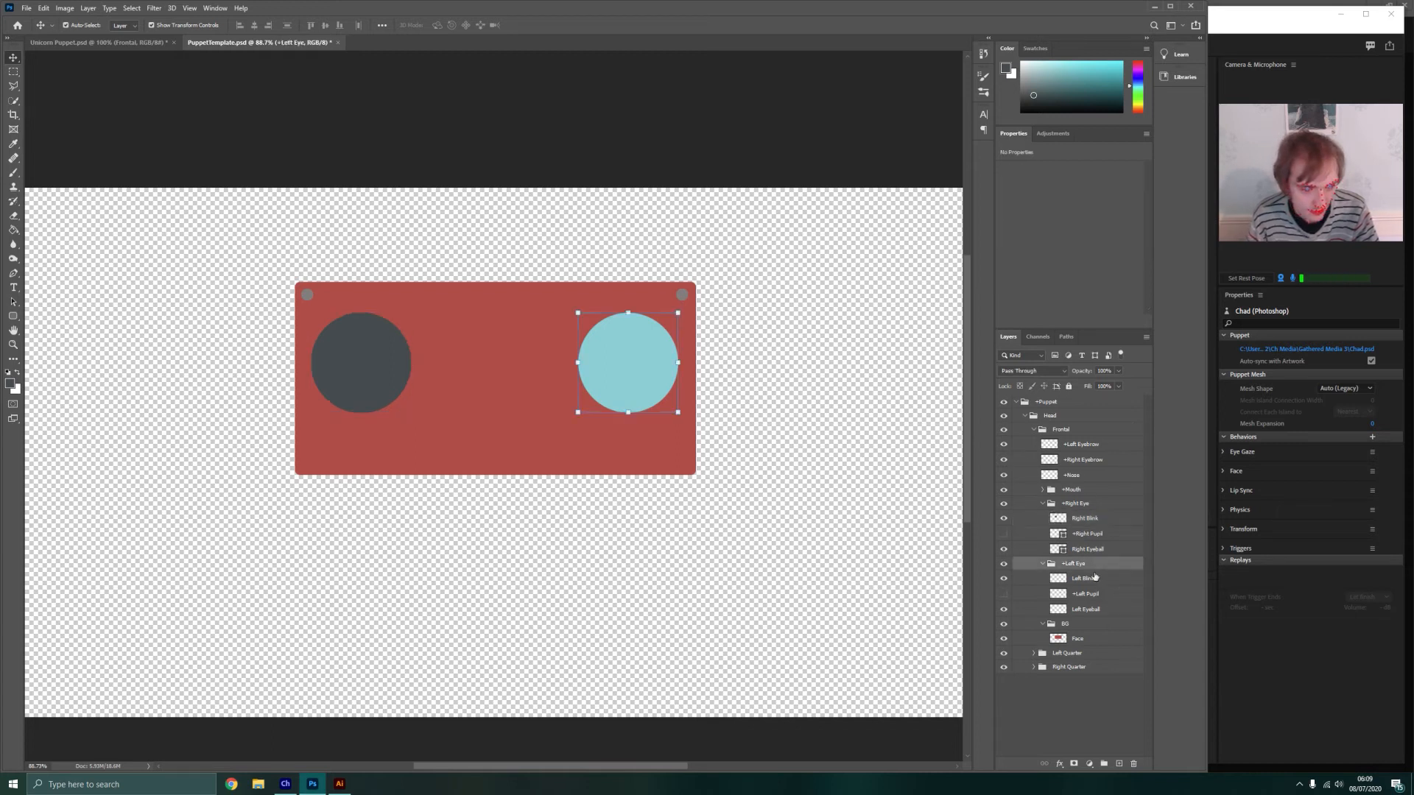
key("ctrl+v")
left_click_drag(516, 457, 634, 374)
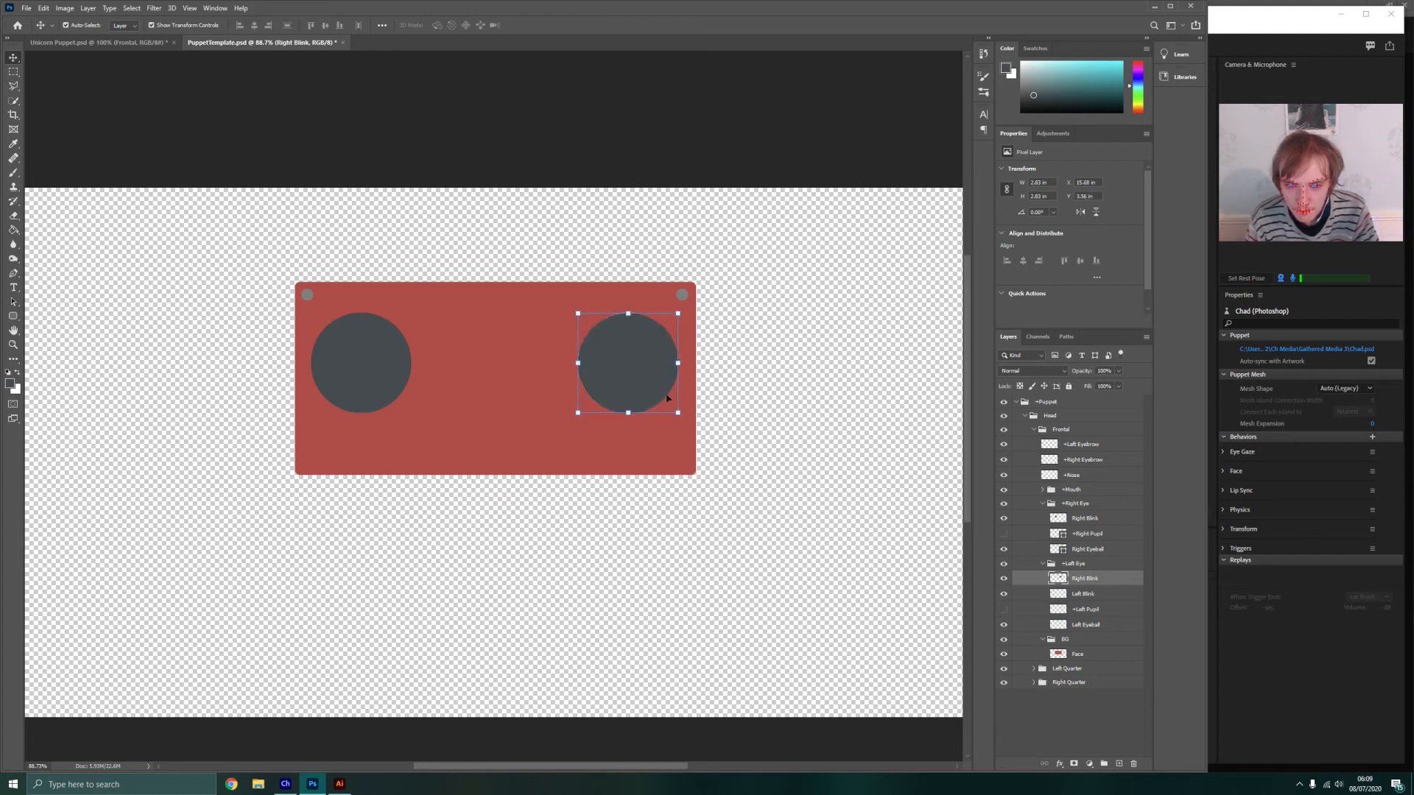
left_click(733, 404)
left_click(634, 383)
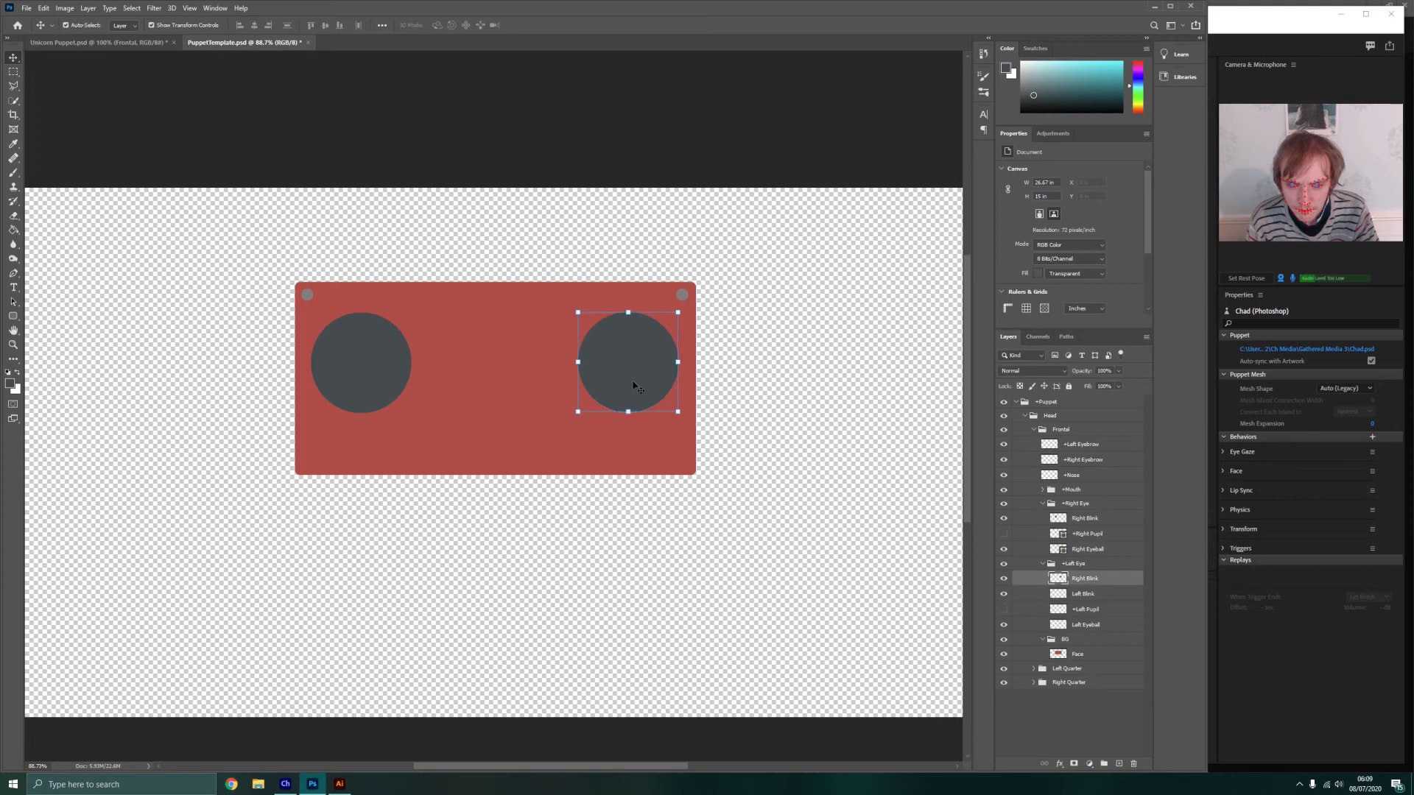
left_click(765, 409)
Merge the copied blink circle in the +Left Eye group down into the Left Blink layer
left_click(1086, 580)
right_click(1095, 581)
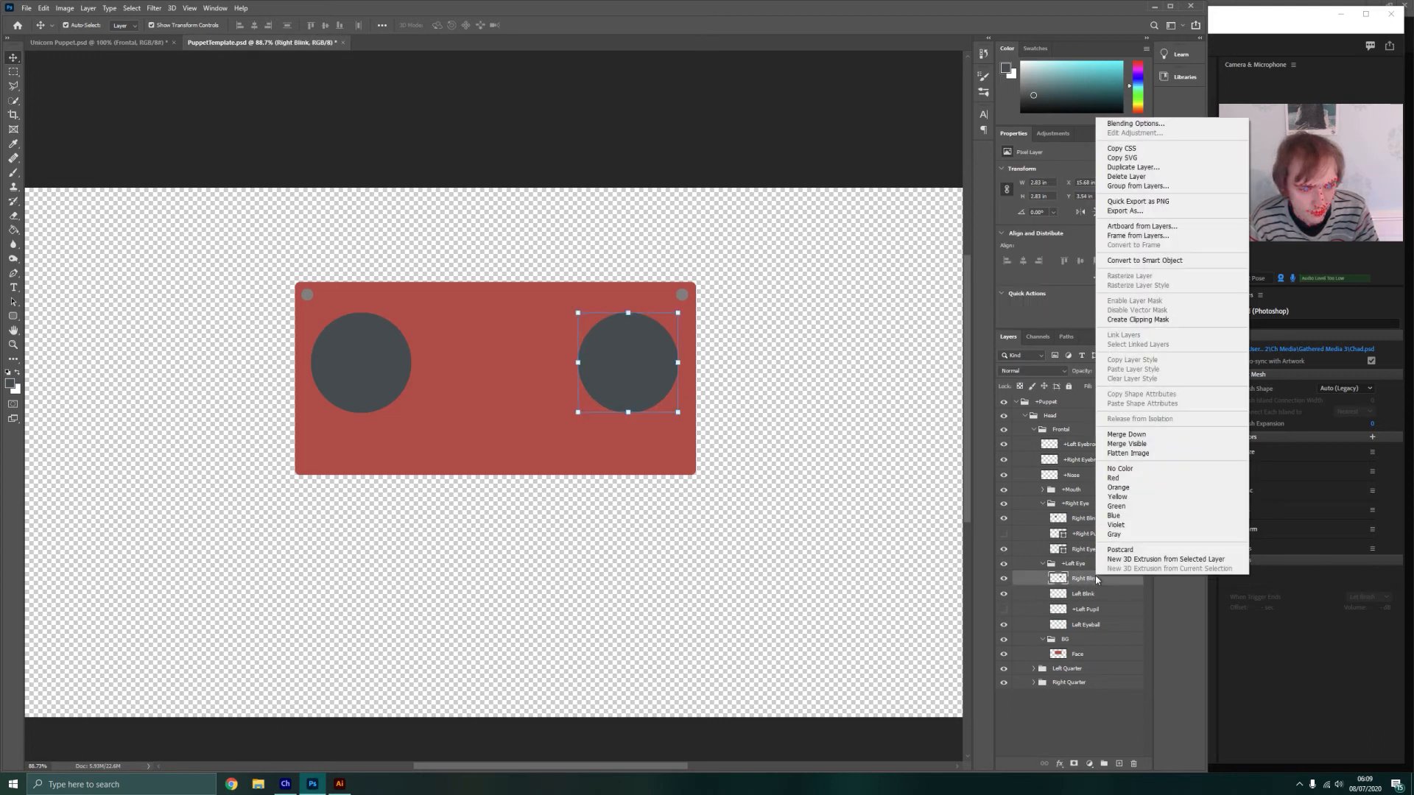
left_click(1135, 440)
left_click(812, 367)
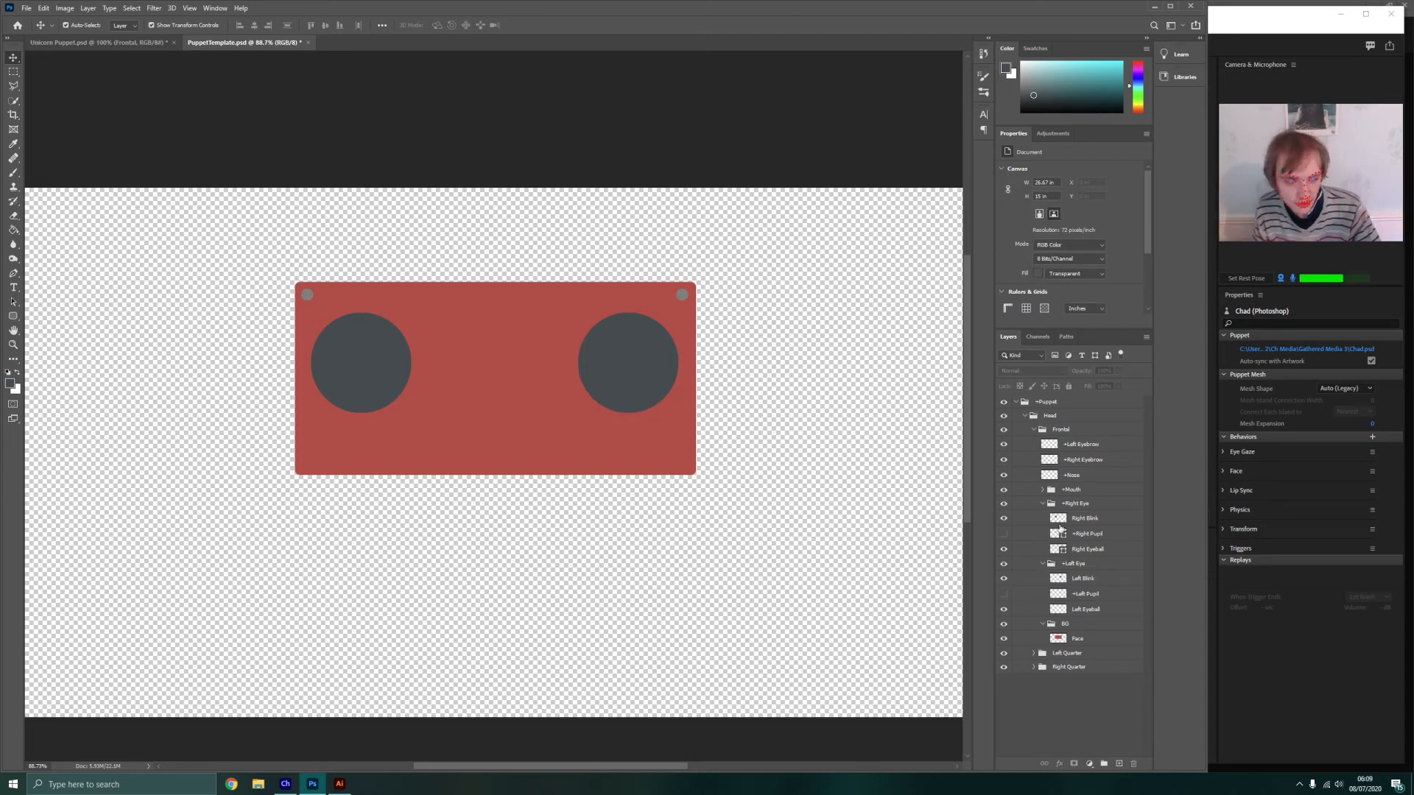
Hide the Right Blink and Left Blink layers and show both pupil layers again
left_click(1003, 518)
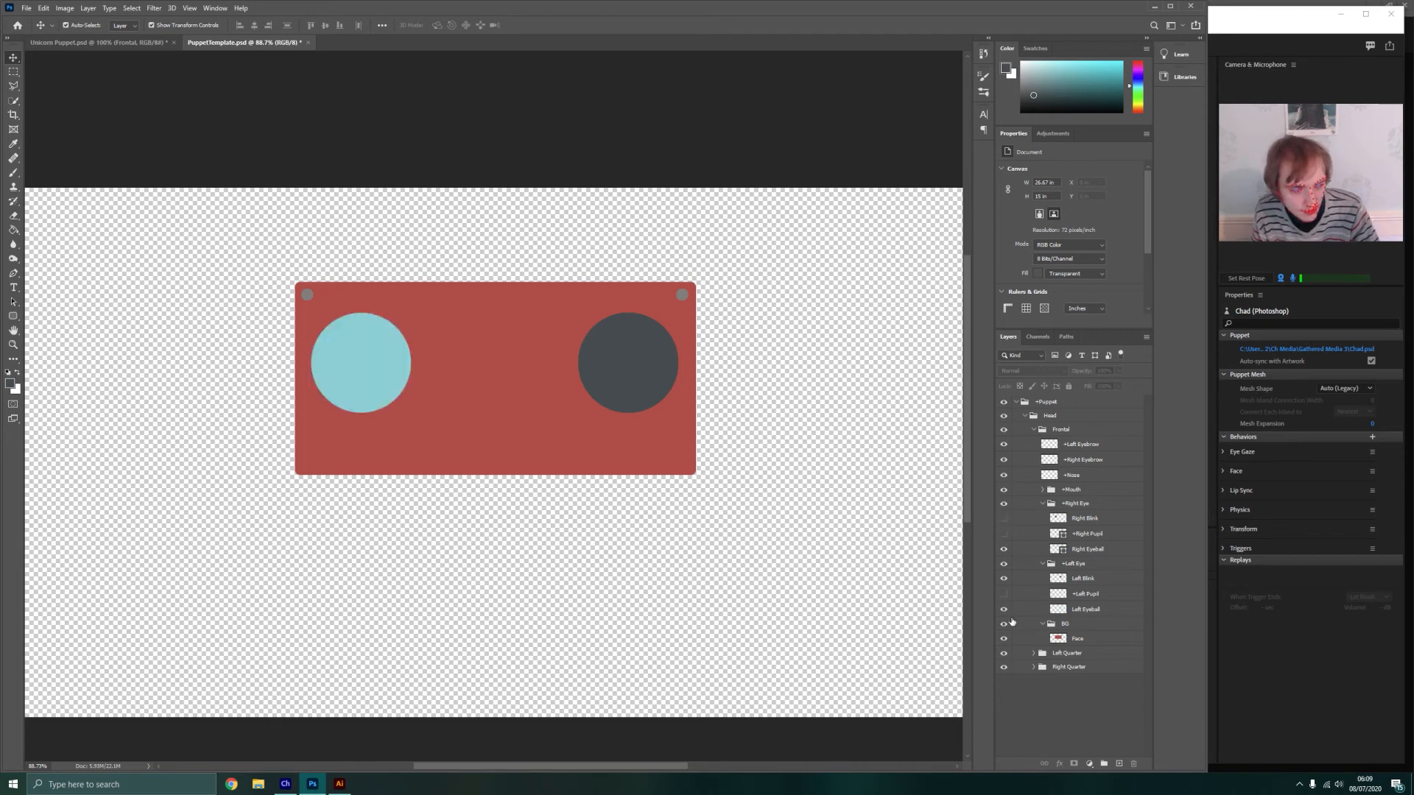
left_click(1003, 578)
left_click(1004, 595)
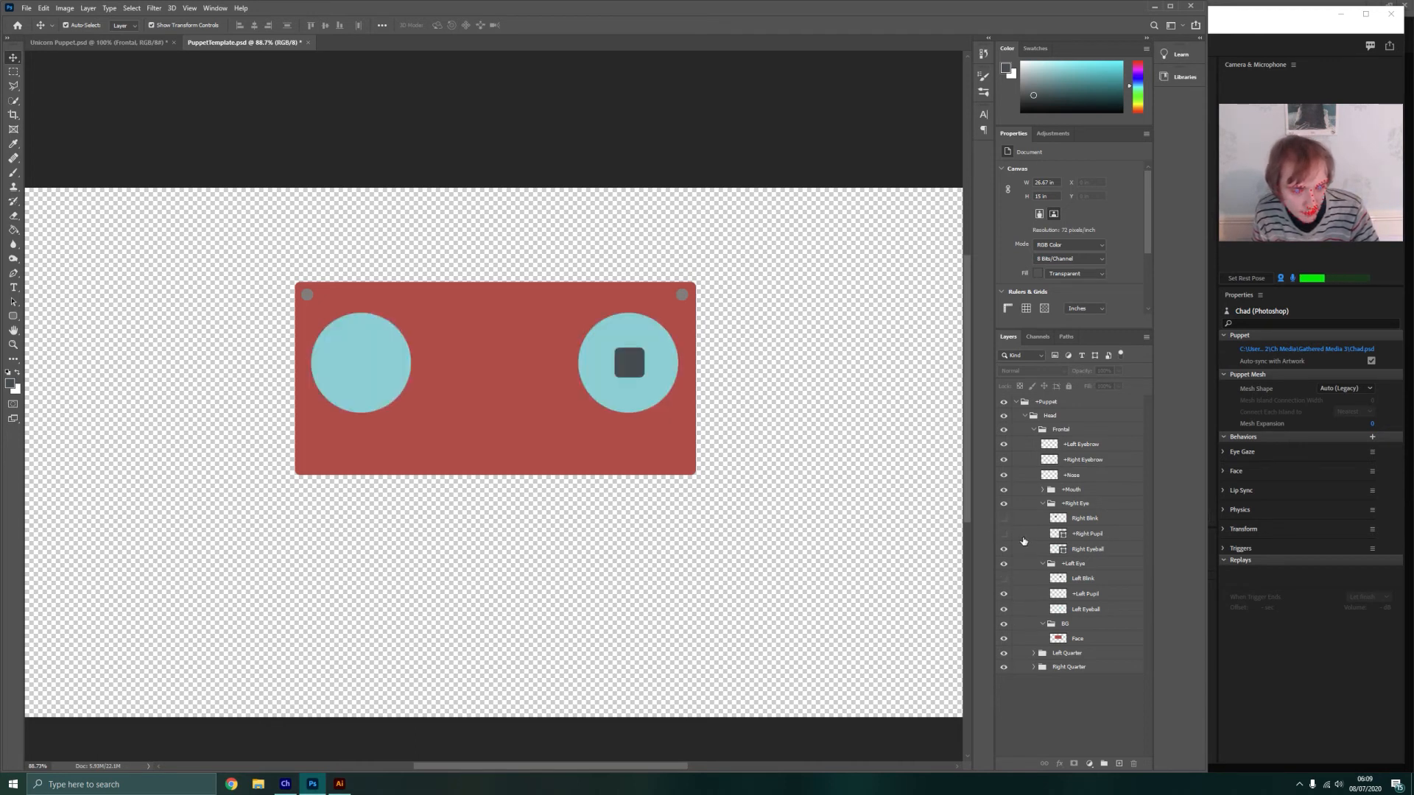
left_click(1003, 534)
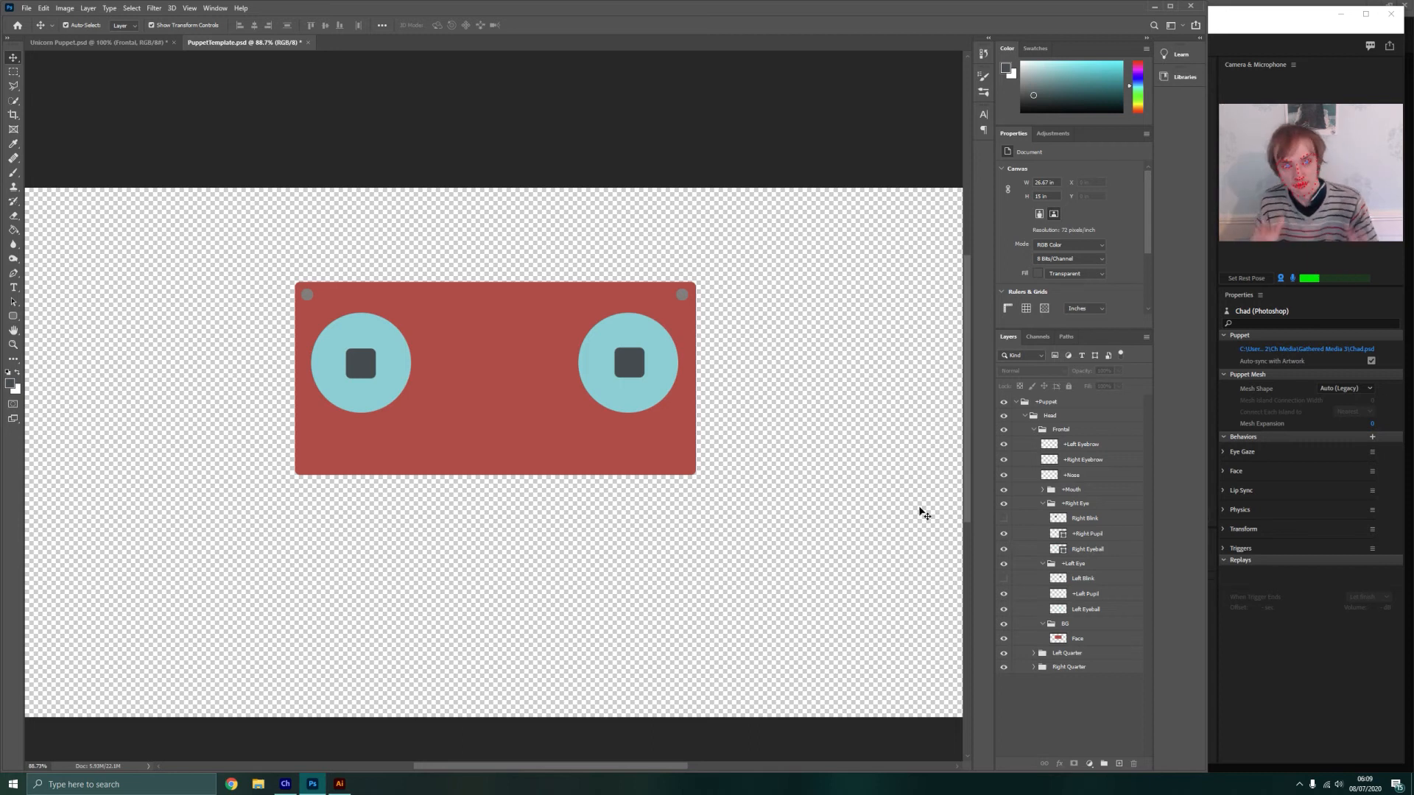
Save a copy of the document to the Desktop as PuppetTemplate.psd in Photoshop format with Maximize Compatibility on
left_click(29, 9)
left_click(43, 141)
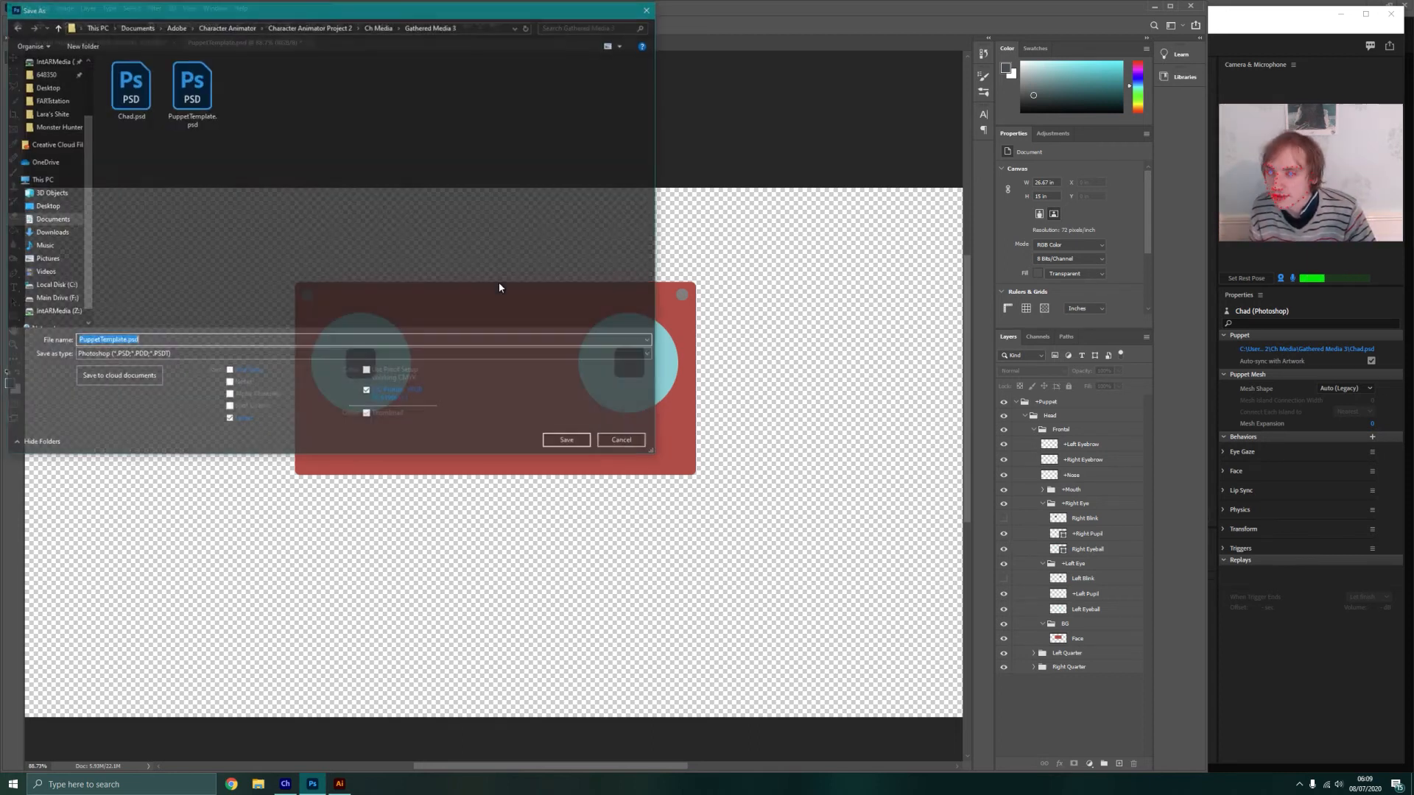
left_click(45, 206)
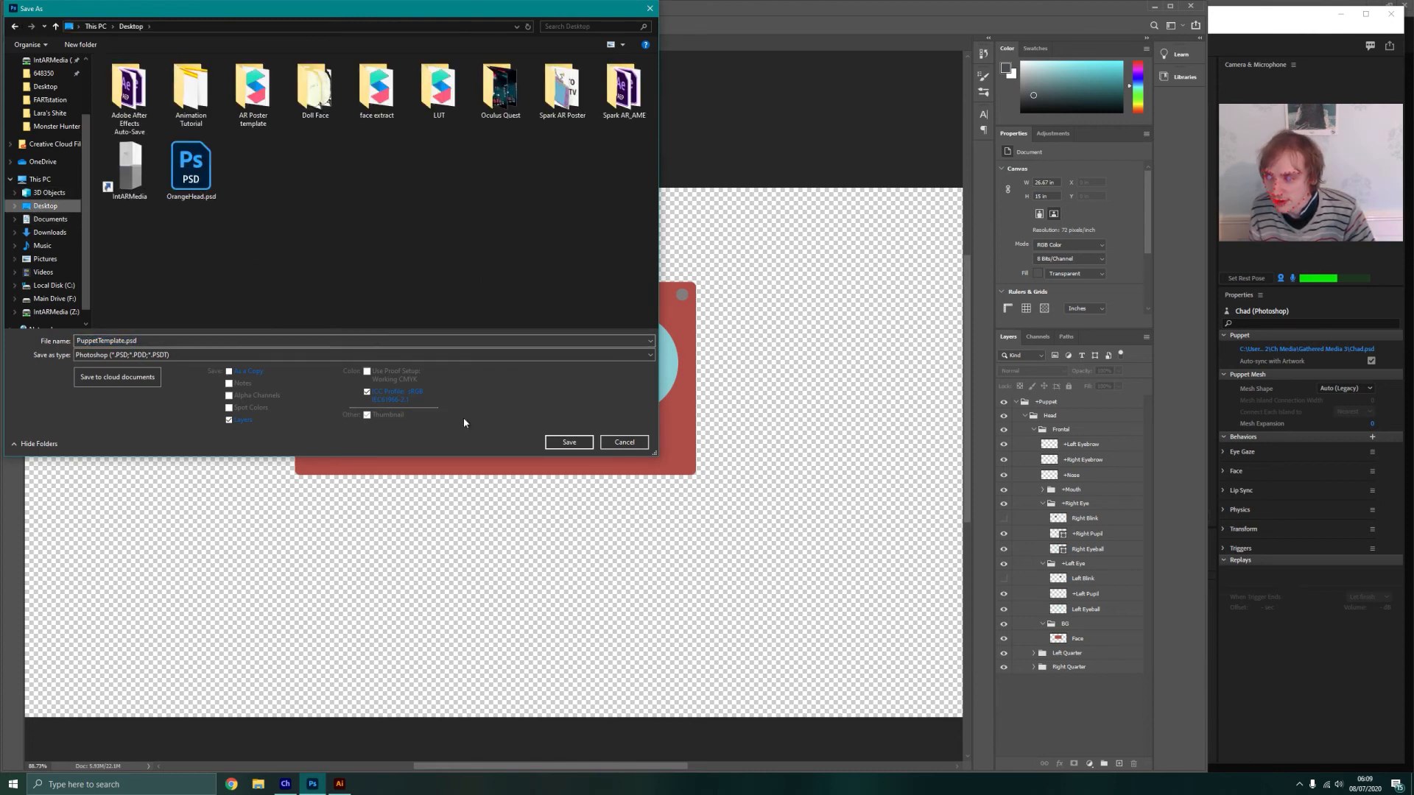
left_click(569, 441)
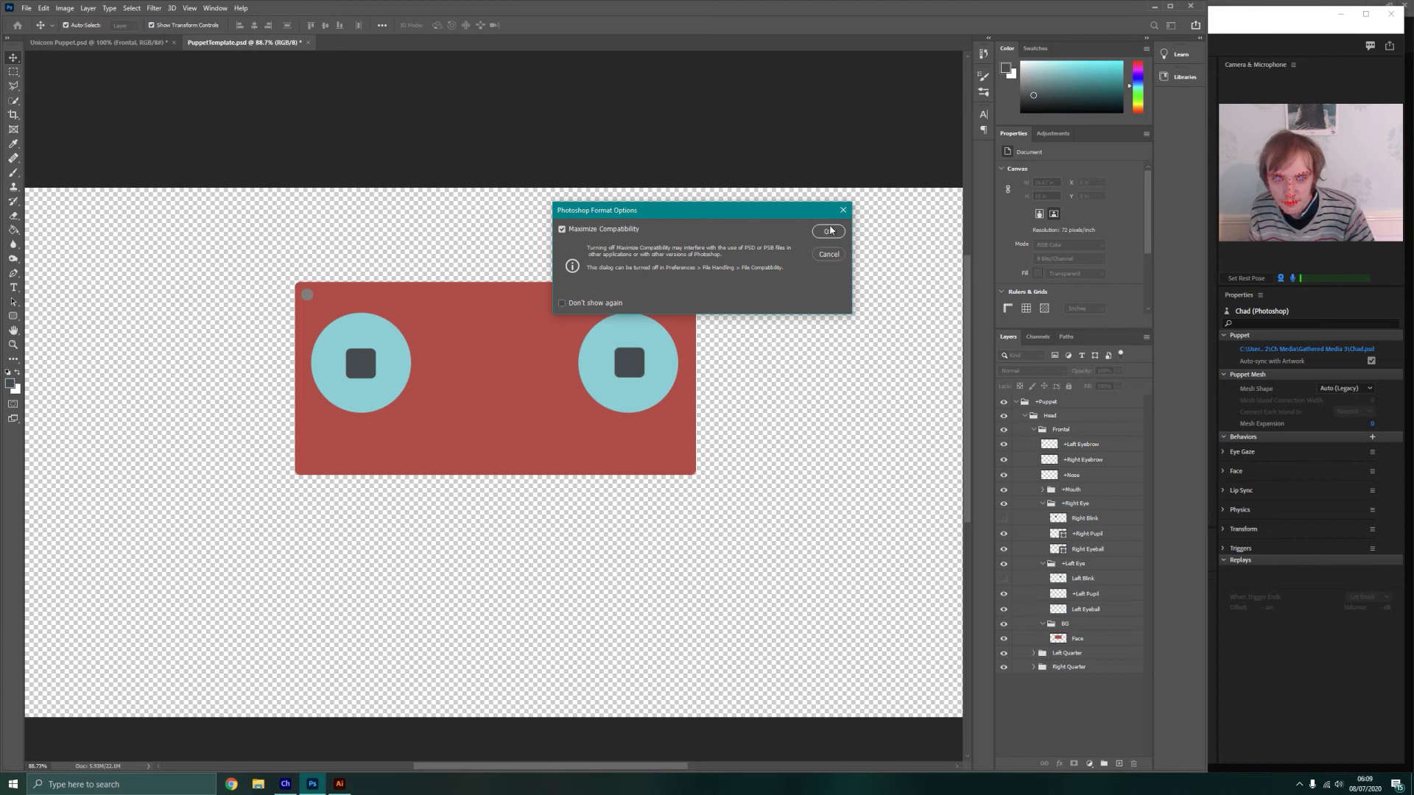
left_click(829, 232)
Switch to Character Animator, import PuppetTemplate.psd from the Desktop and add the puppet to a new scene
left_click(1295, 674)
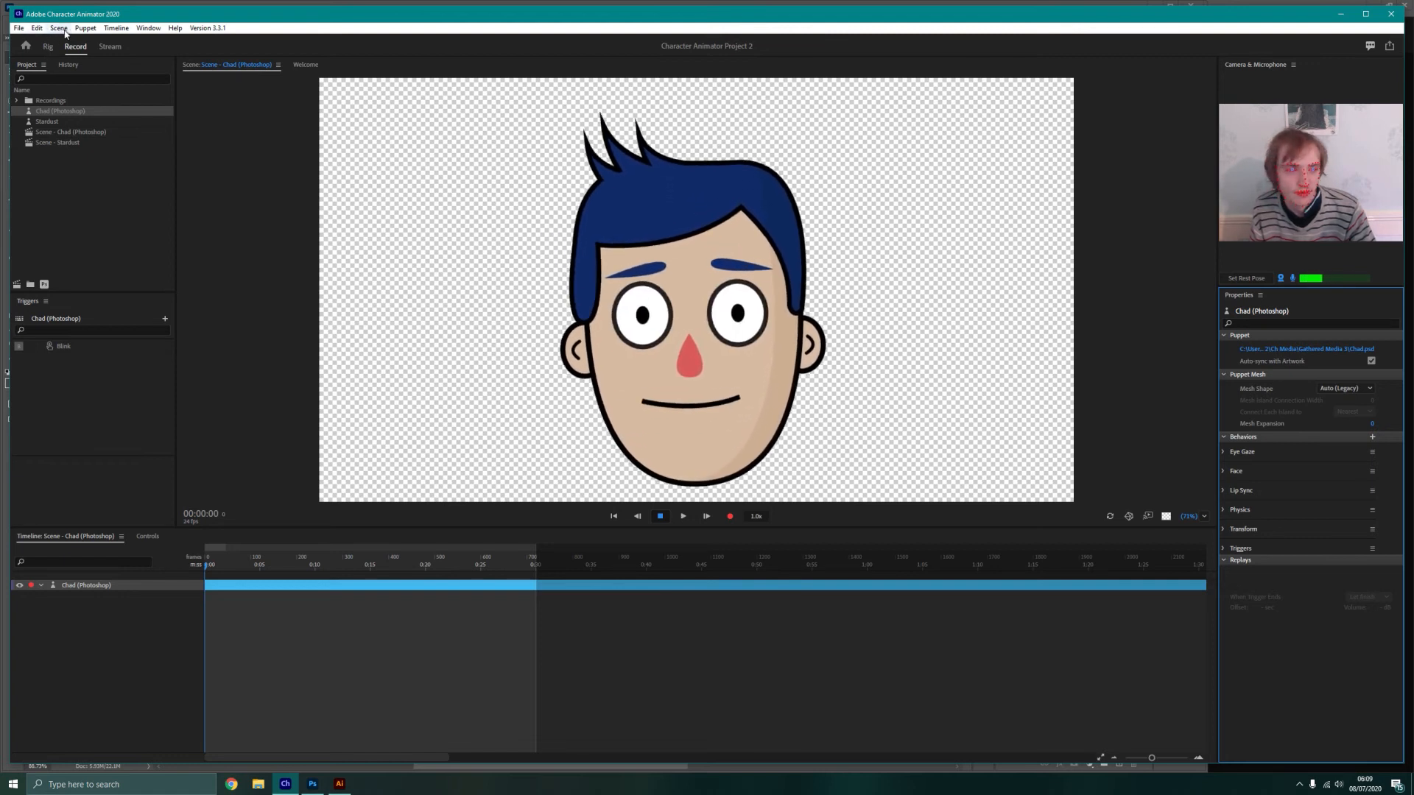
left_click(87, 30)
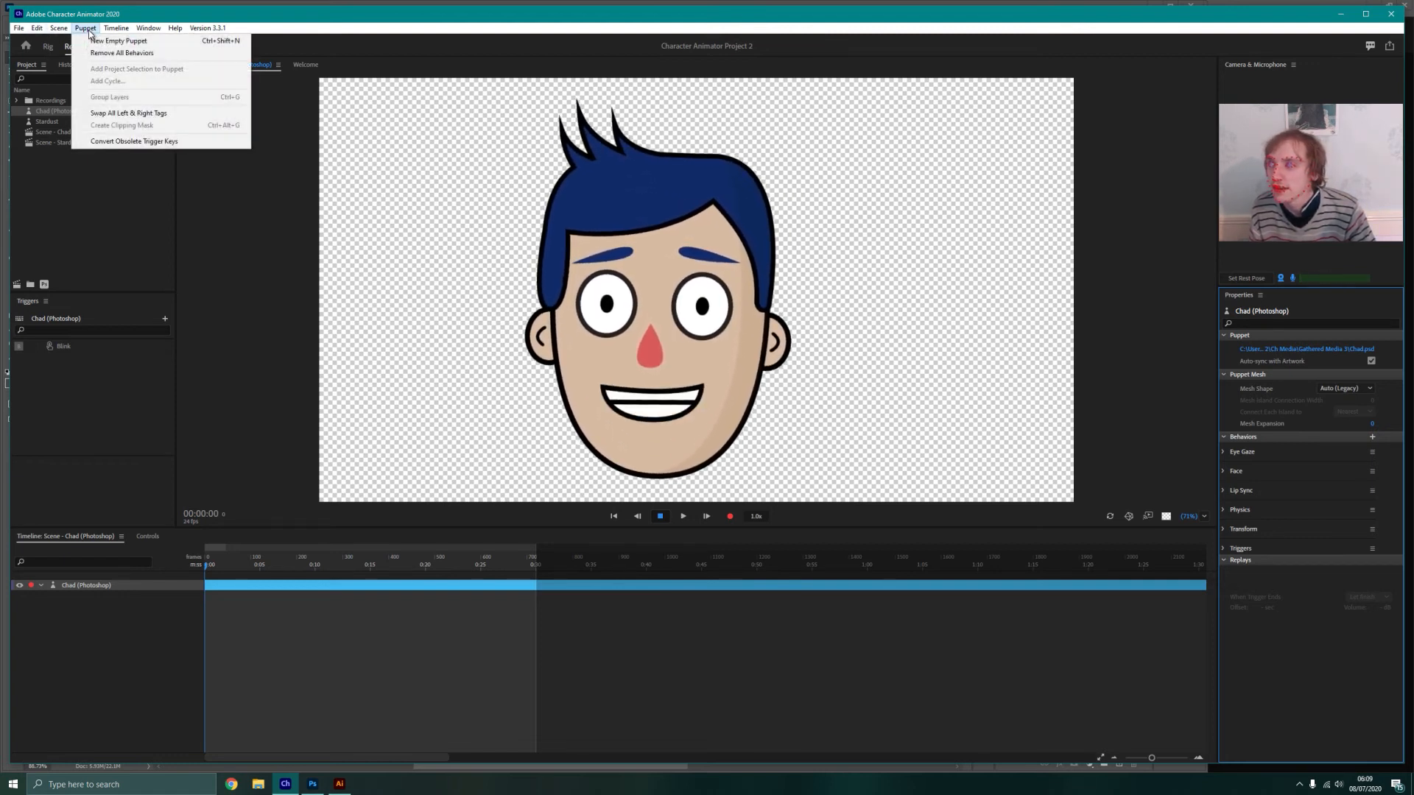
left_click(33, 29)
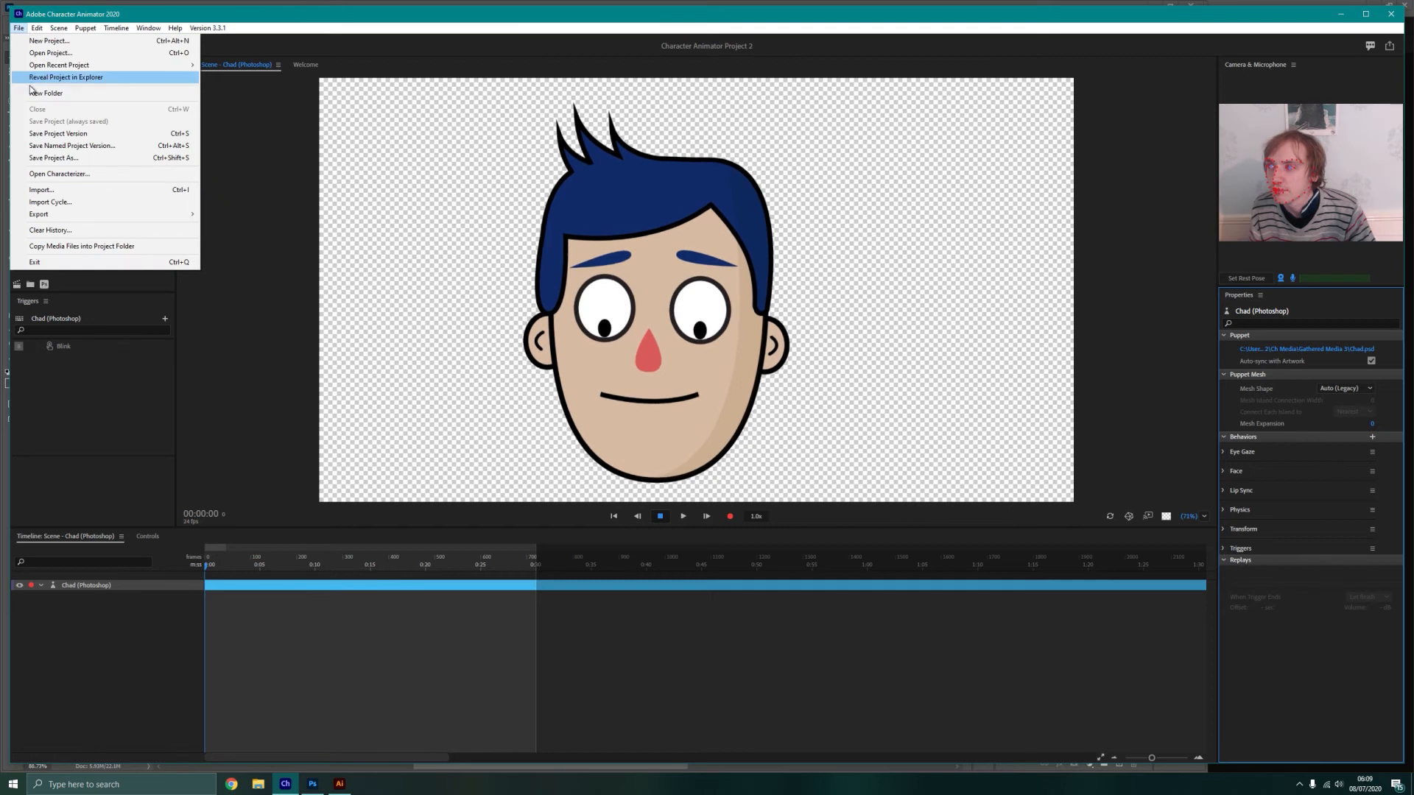
left_click(169, 190)
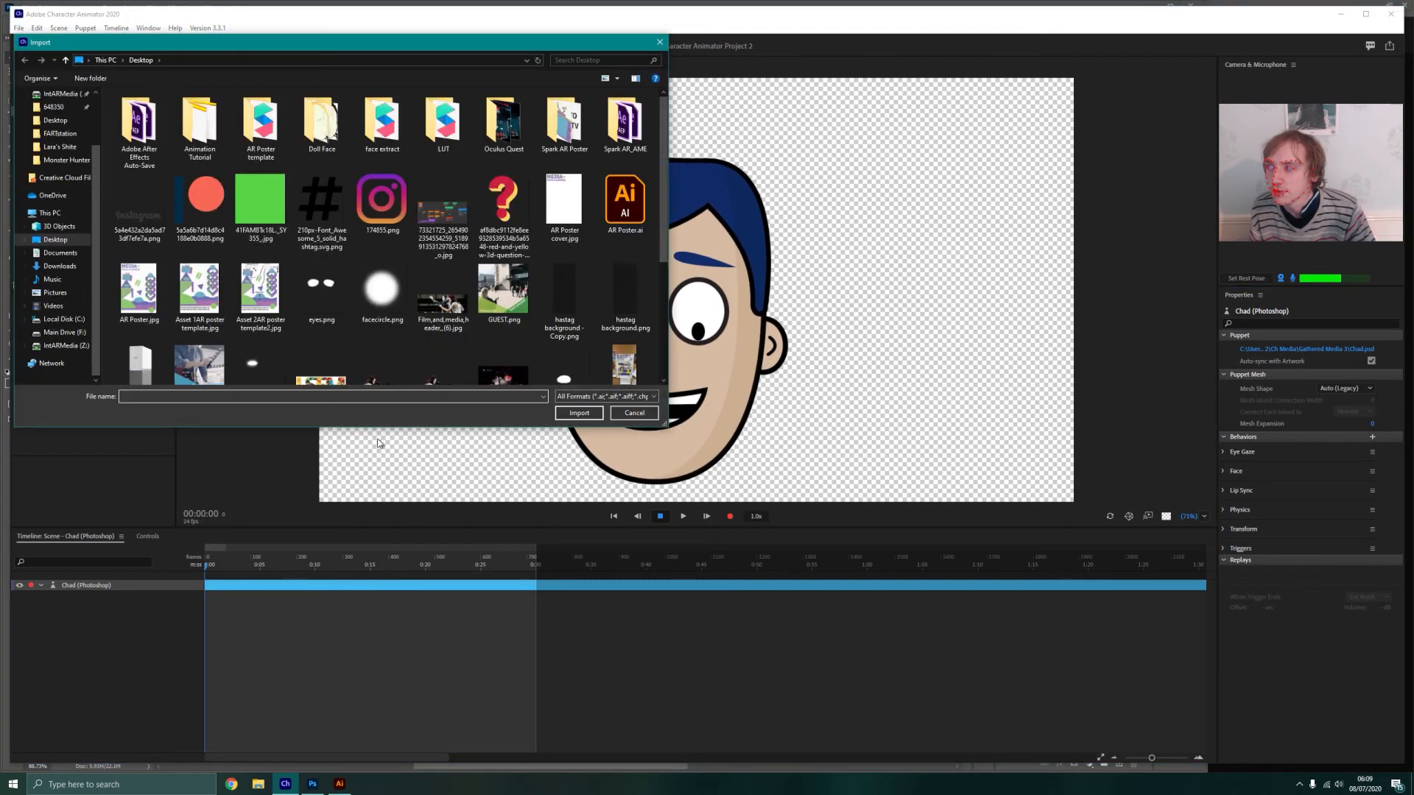
scroll(404, 174, "down", 3)
left_click(322, 249)
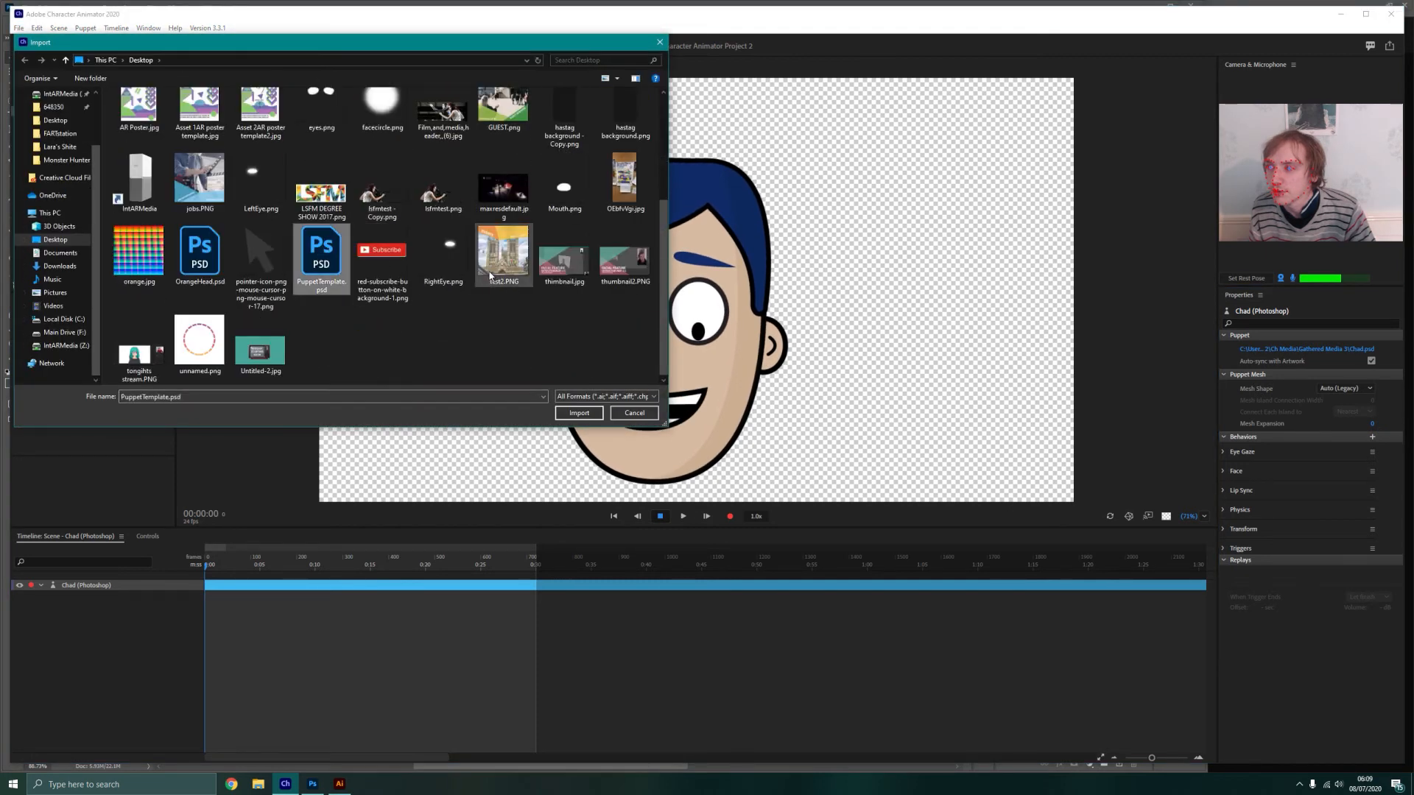
left_click(579, 413)
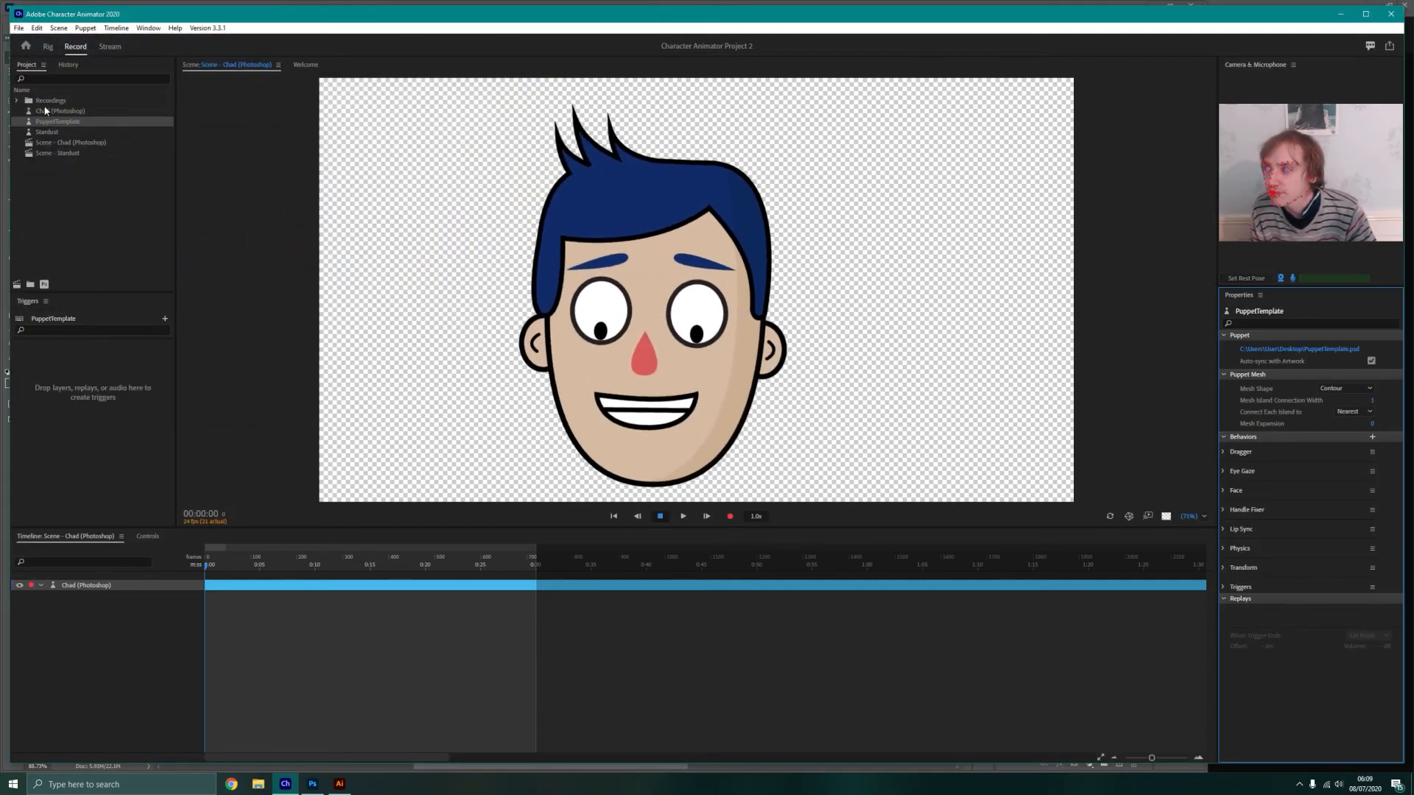
left_click(47, 125)
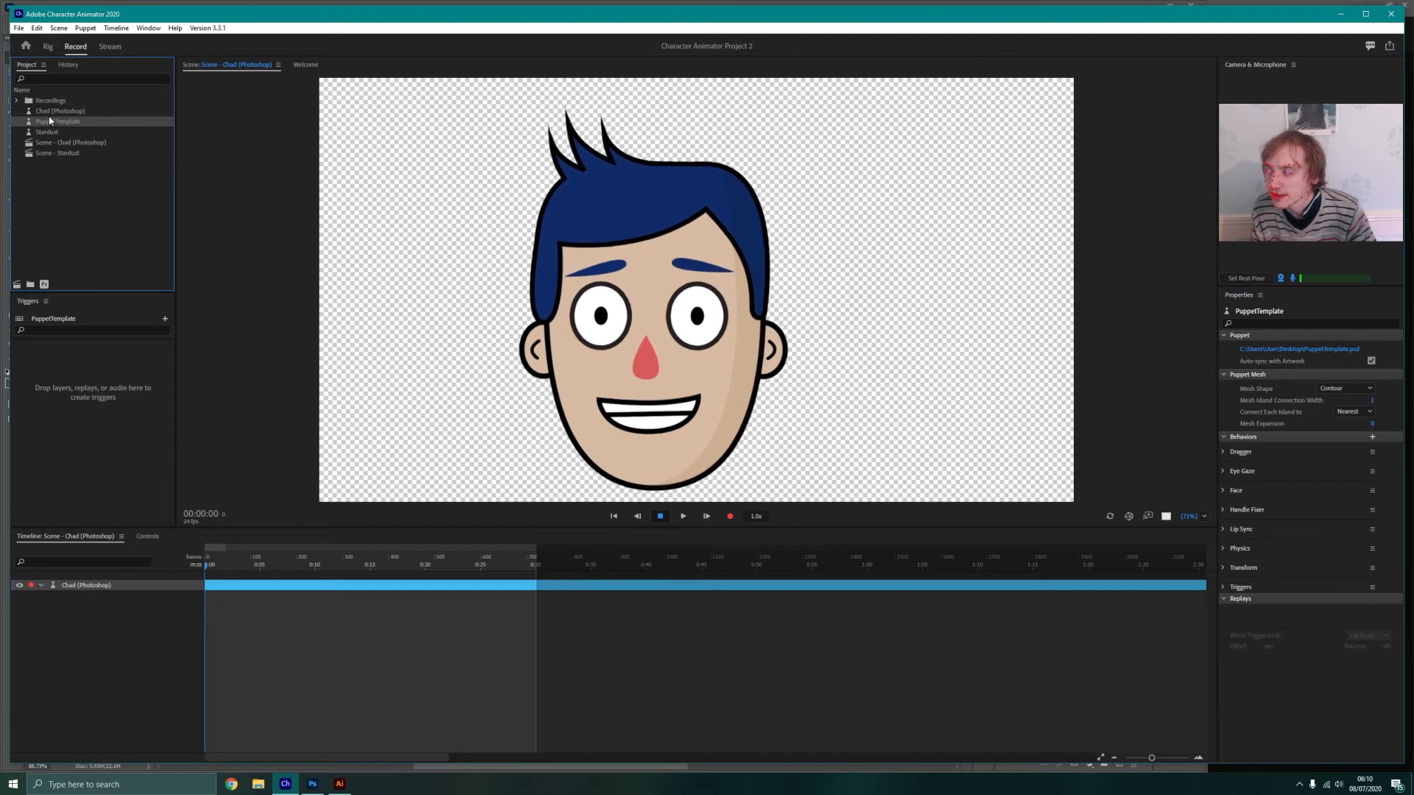
left_click(18, 285)
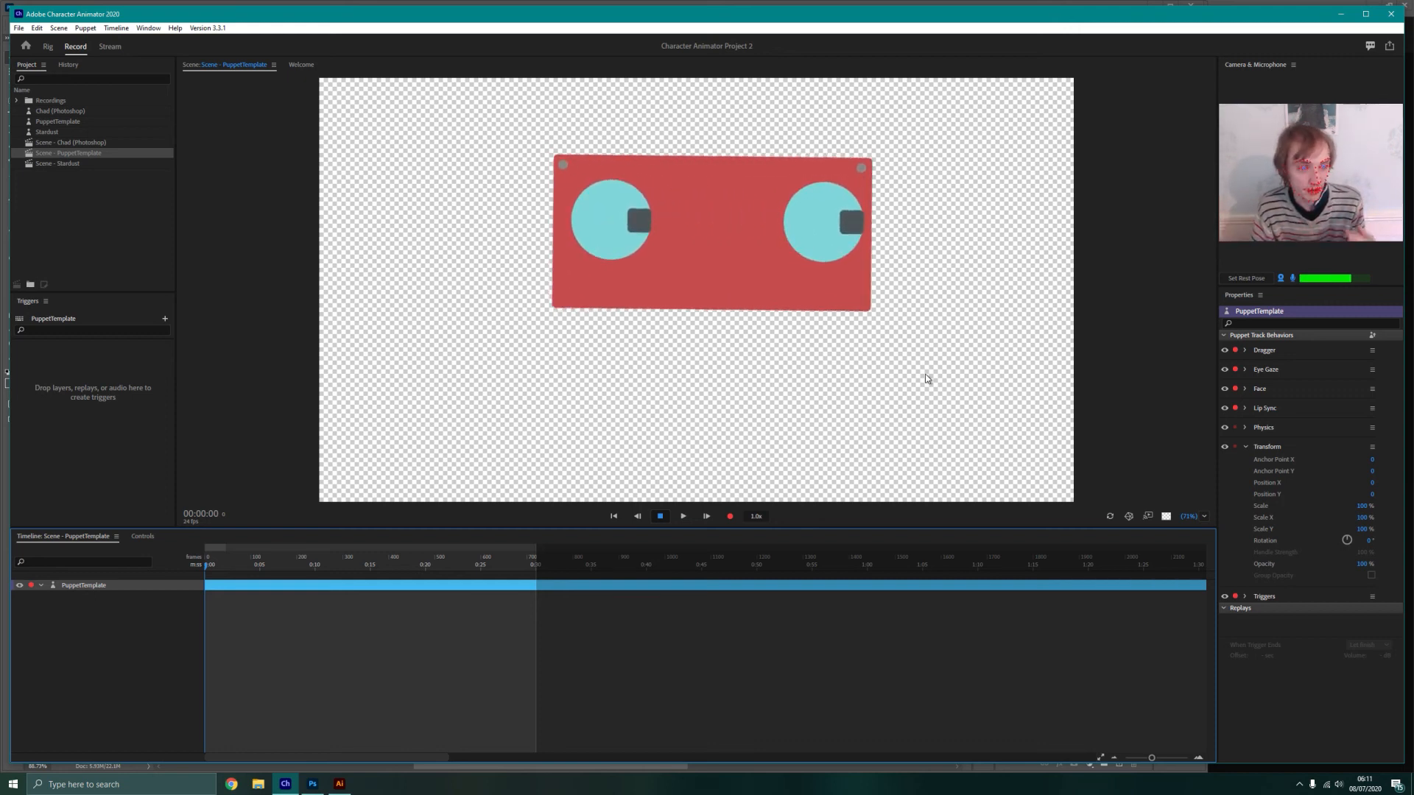
Return to PuppetTemplate.psd in Photoshop and expand the +Mouth group inside Frontal to show its mouth shape layers
left_click(316, 789)
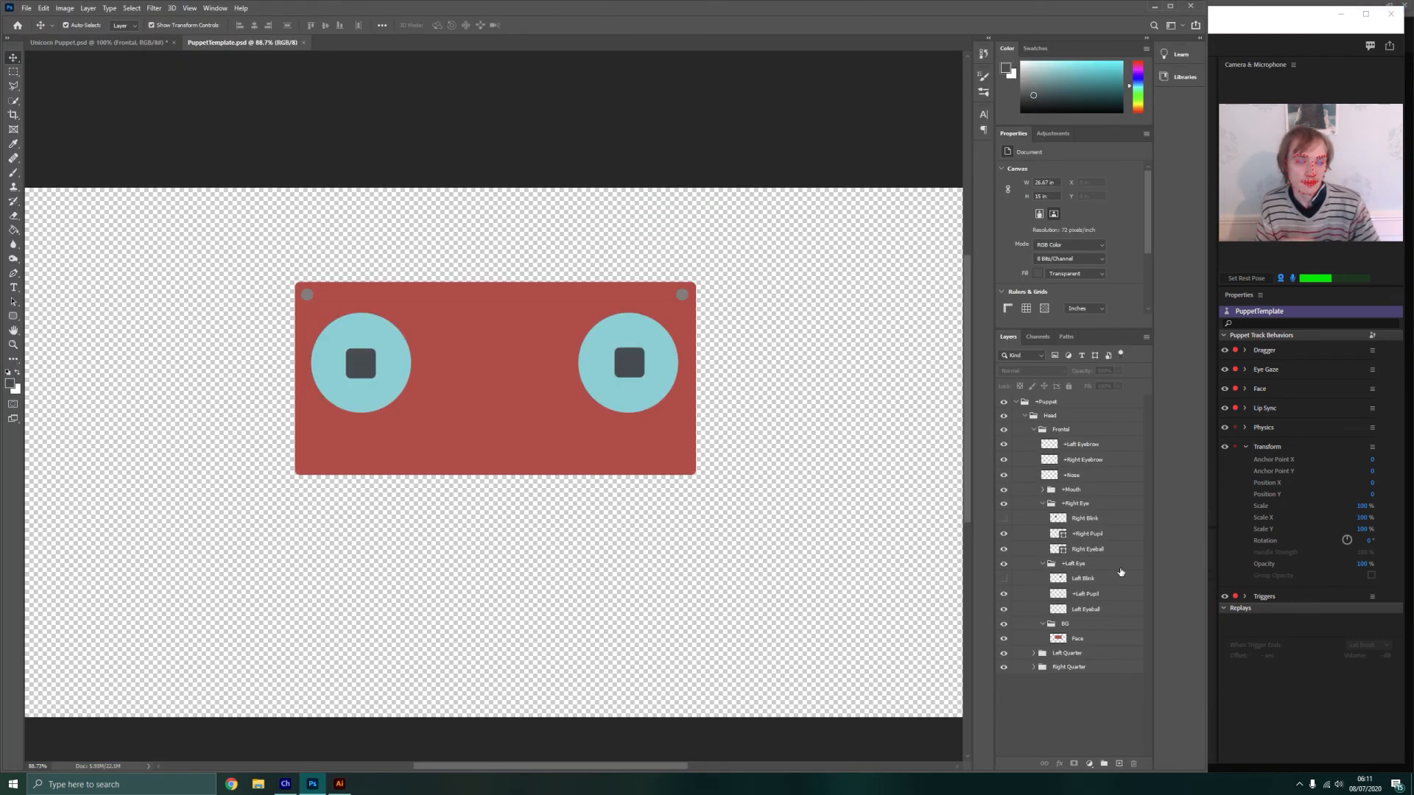
left_click(1101, 448)
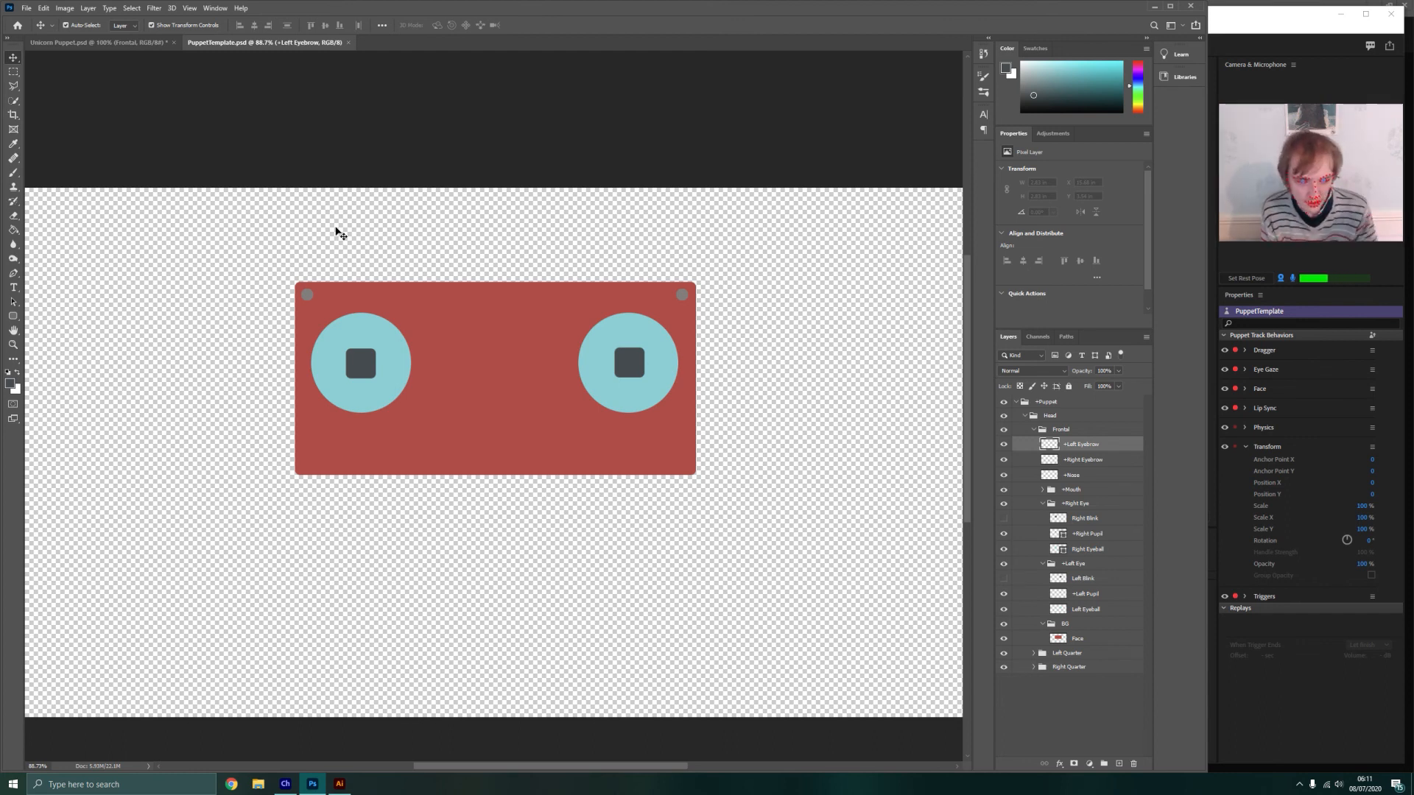
left_click(1084, 477)
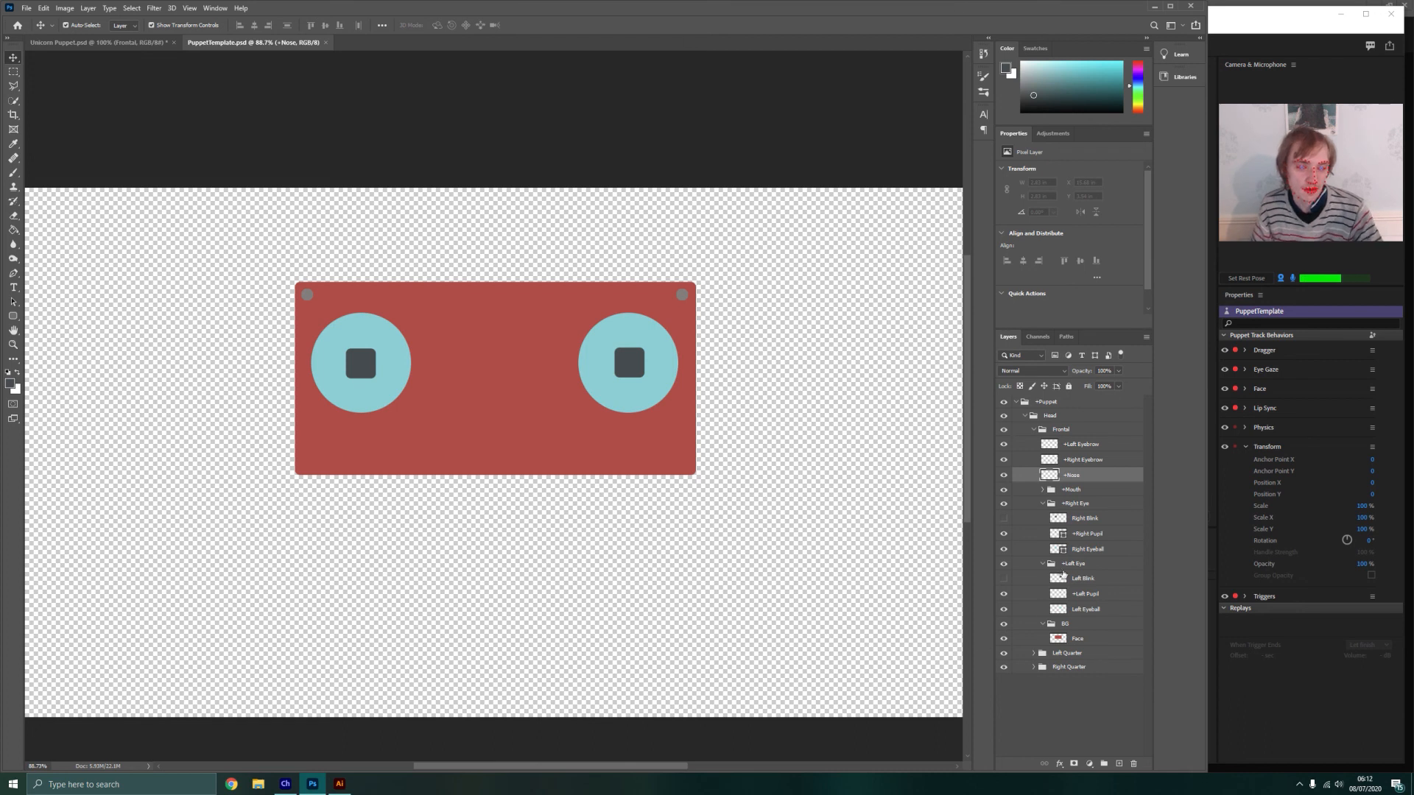
left_click(1082, 491)
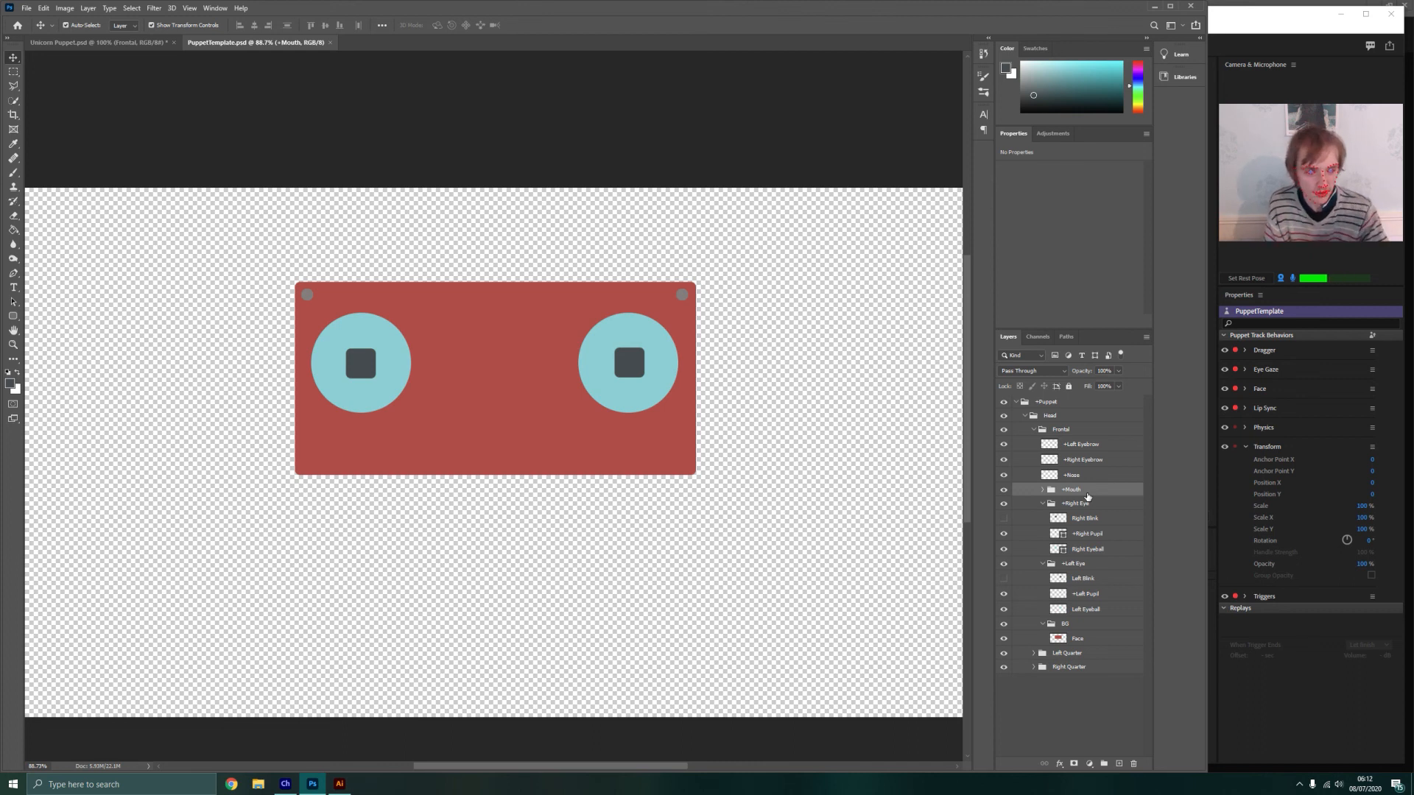
left_click(1042, 490)
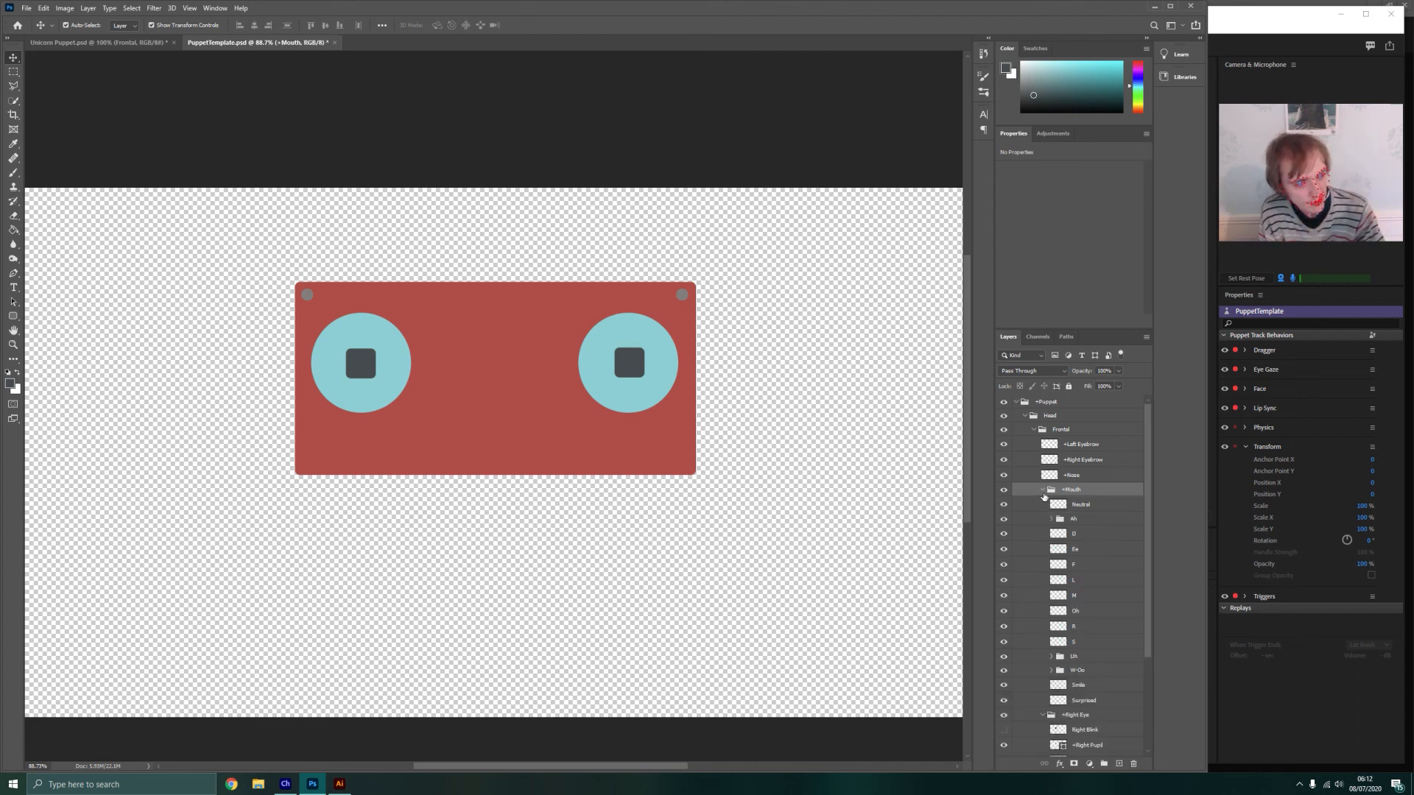